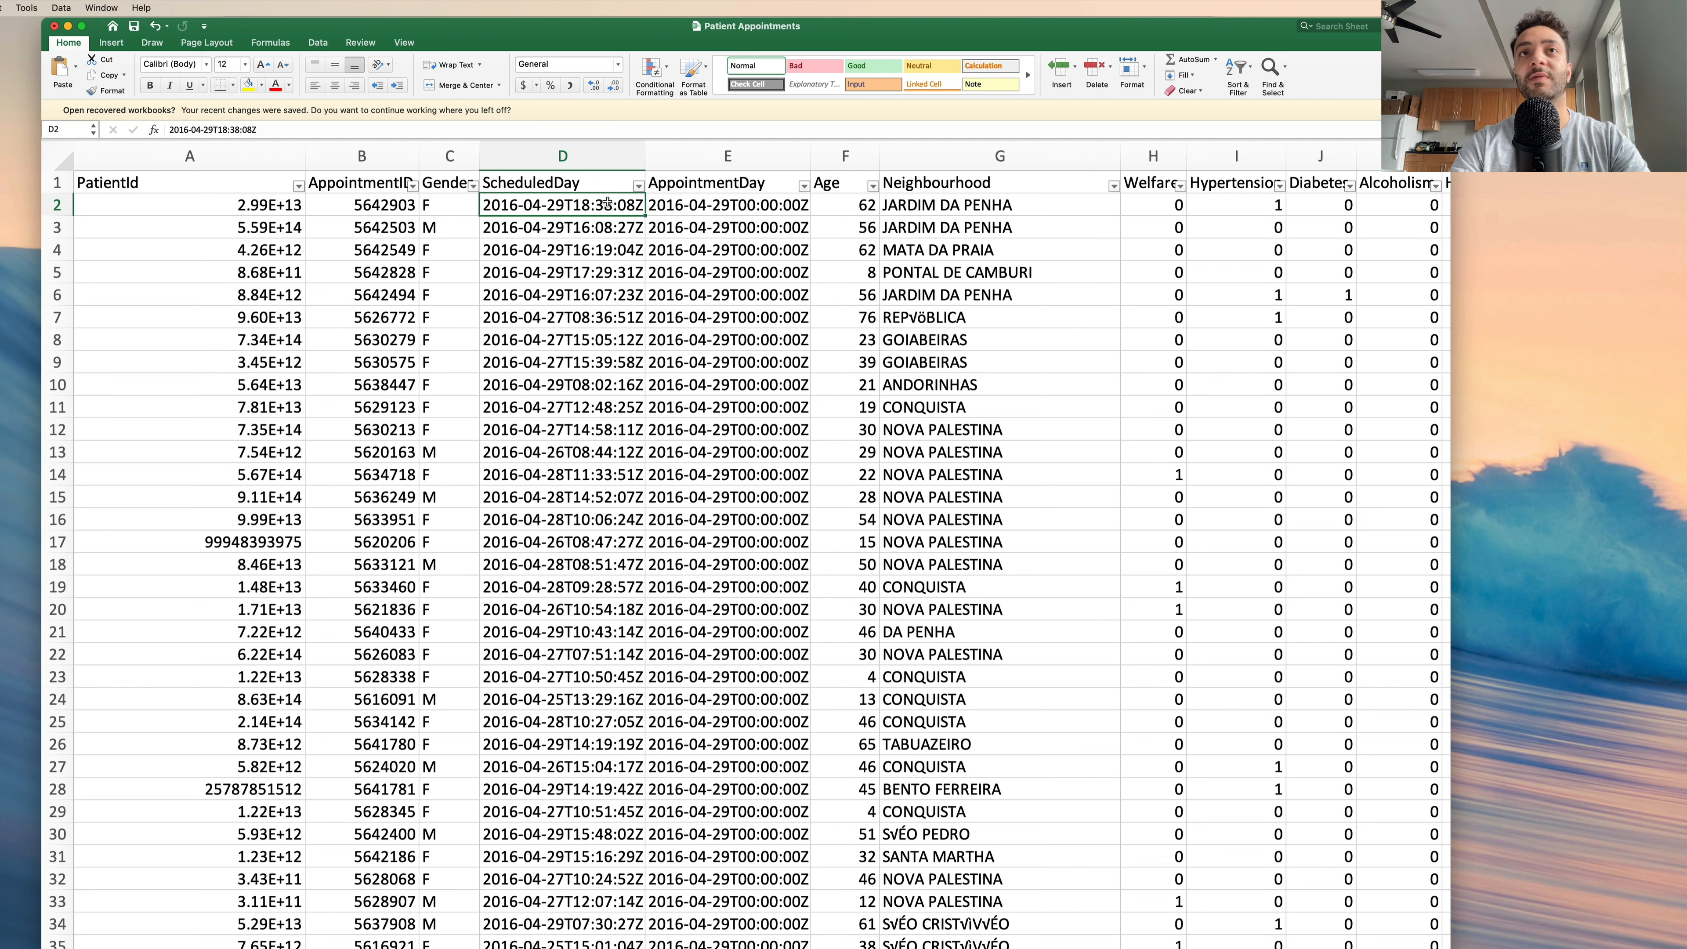
- Examine the combined date and time values in the ScheduledDay column
{"action": "key", "text": "Down"}
{"action": "key", "text": "Down"}
{"action": "key", "text": "Down"}
{"action": "key", "text": "Down"}
{"action": "key", "text": "Down"}
{"action": "key", "text": "Down"}
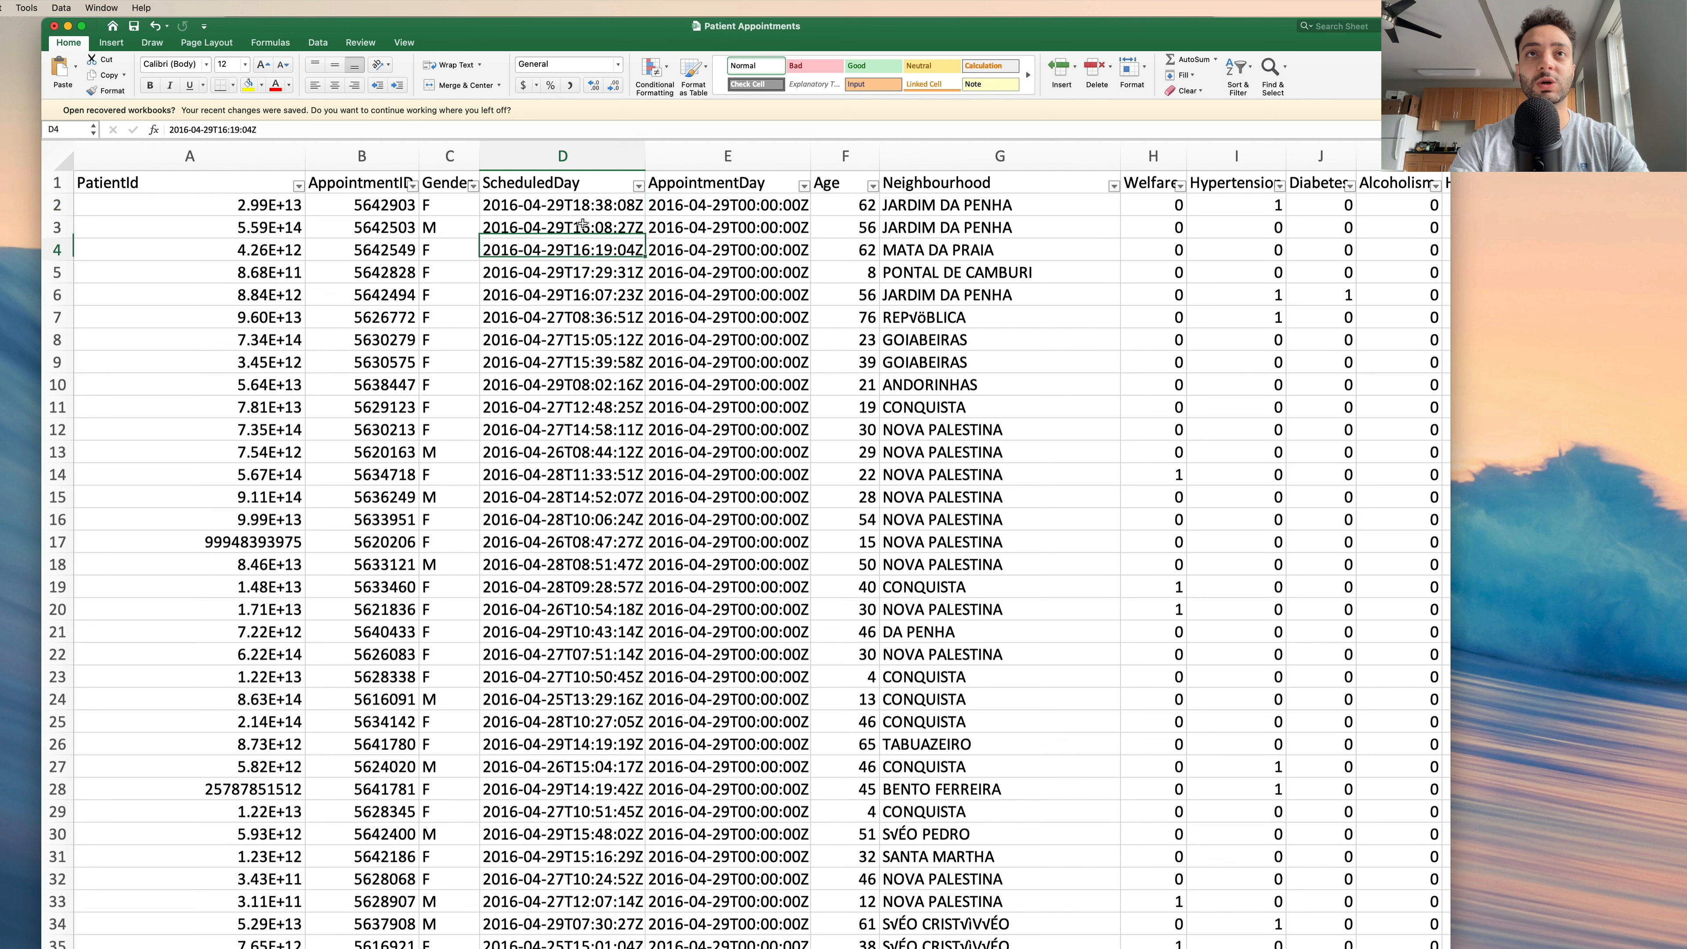
{"action": "key", "text": "Up"}
{"action": "key", "text": "Up"}
{"action": "key", "text": "Up"}
{"action": "key", "text": "Up"}
{"action": "key", "text": "Up"}
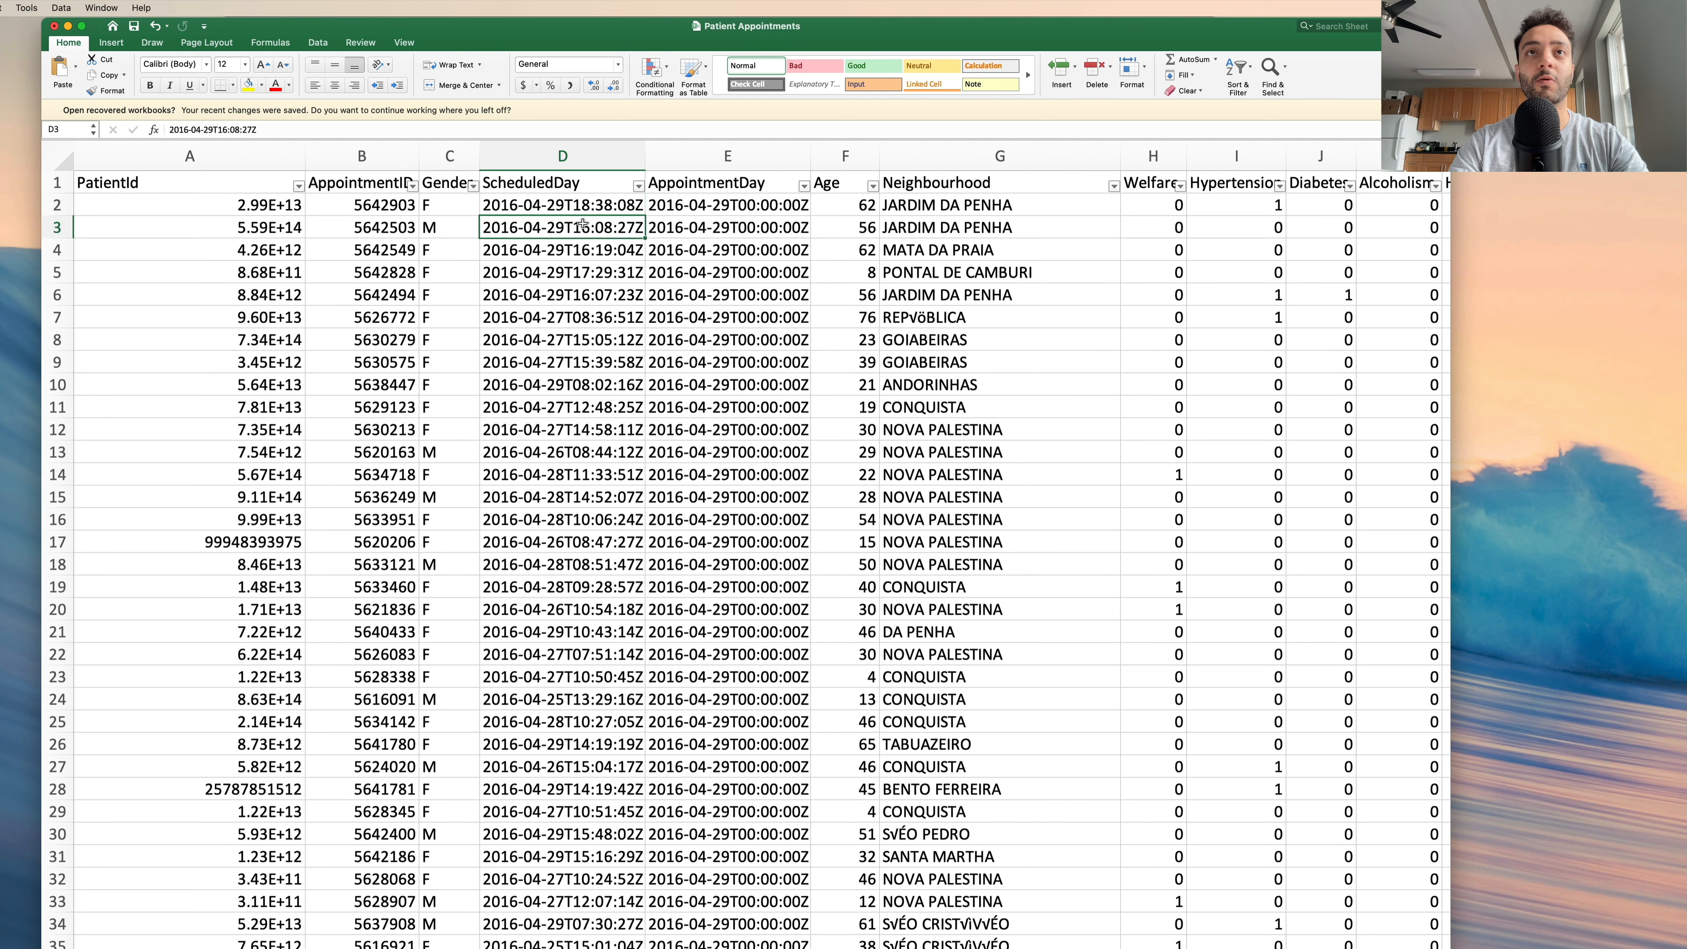
{"action": "key", "text": "Down"}
{"action": "key", "text": "Down"}
{"action": "key", "text": "Down"}
{"action": "key", "text": "Up"}
{"action": "key", "text": "Up"}
{"action": "key", "text": "Up"}
{"action": "key", "text": "Up"}
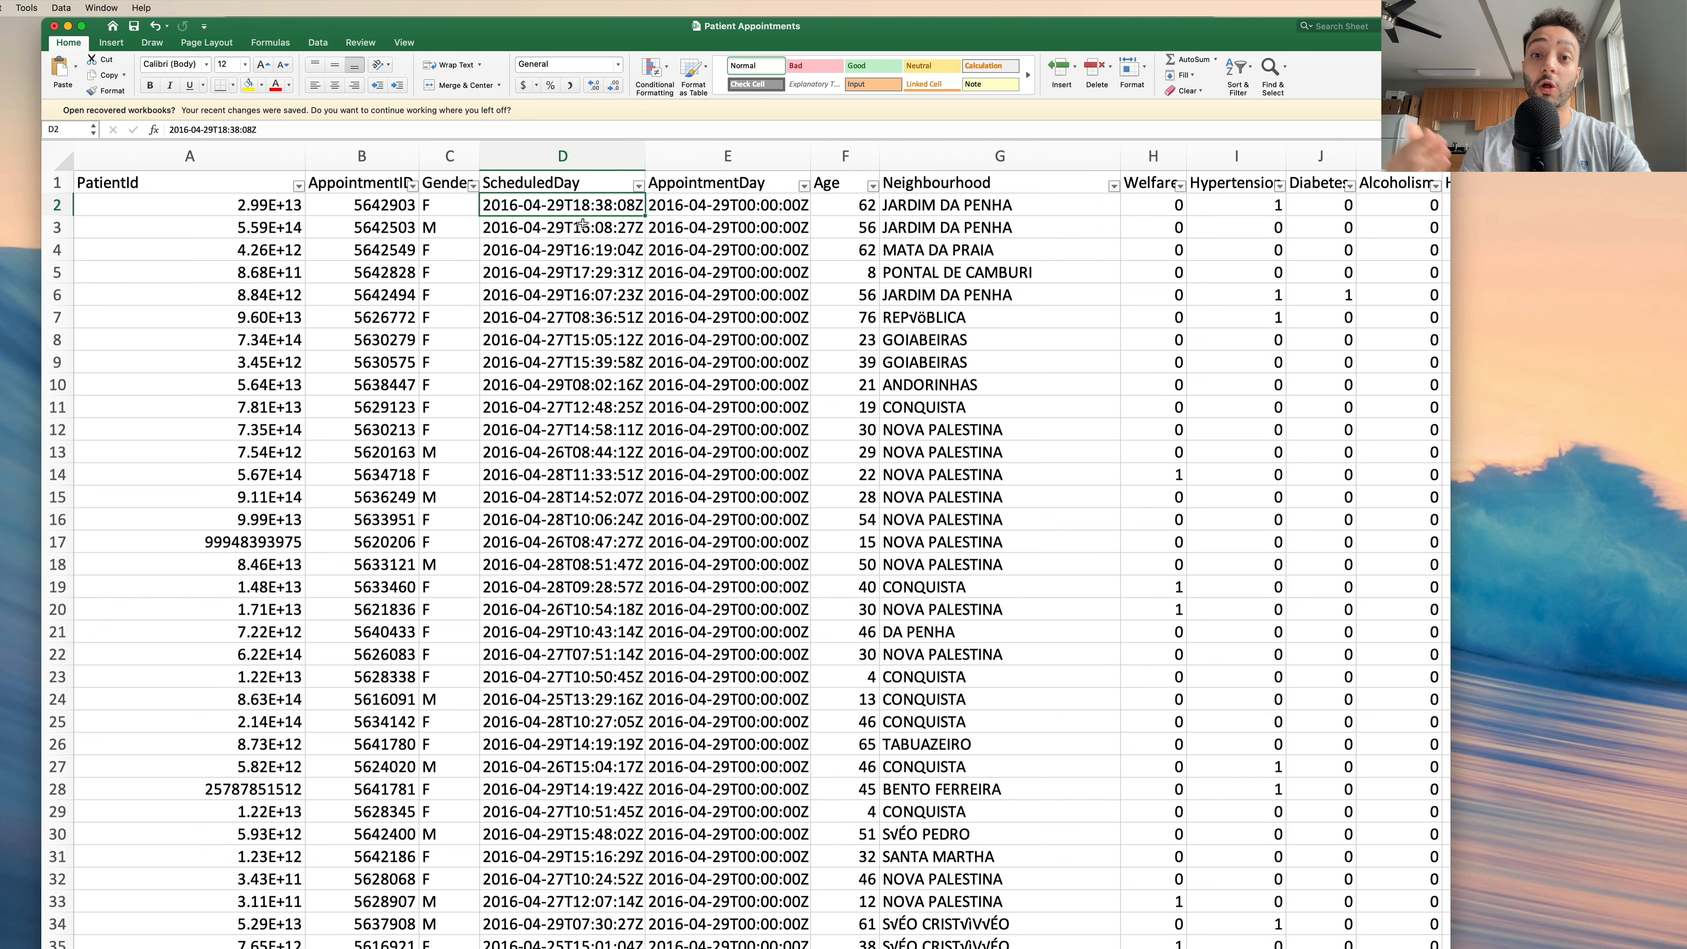
{"action": "scroll", "coordinate": [583, 224], "scroll_direction": "down", "scroll_amount": 2}
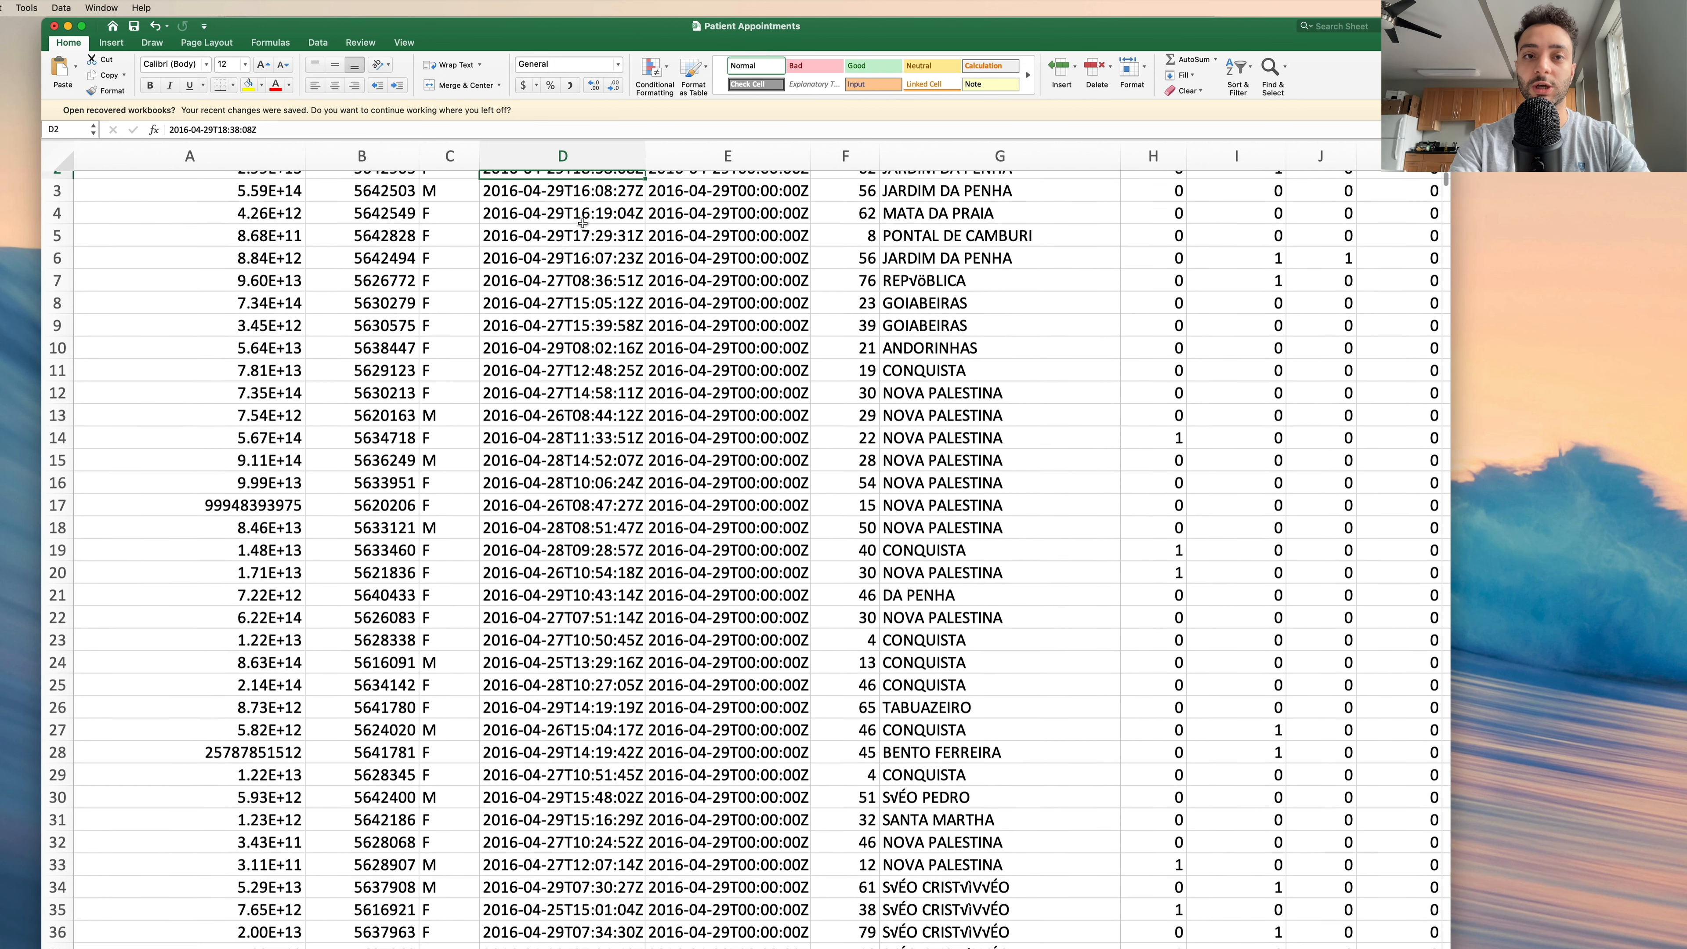
{"action": "scroll", "coordinate": [582, 224], "scroll_direction": "up", "scroll_amount": 2}
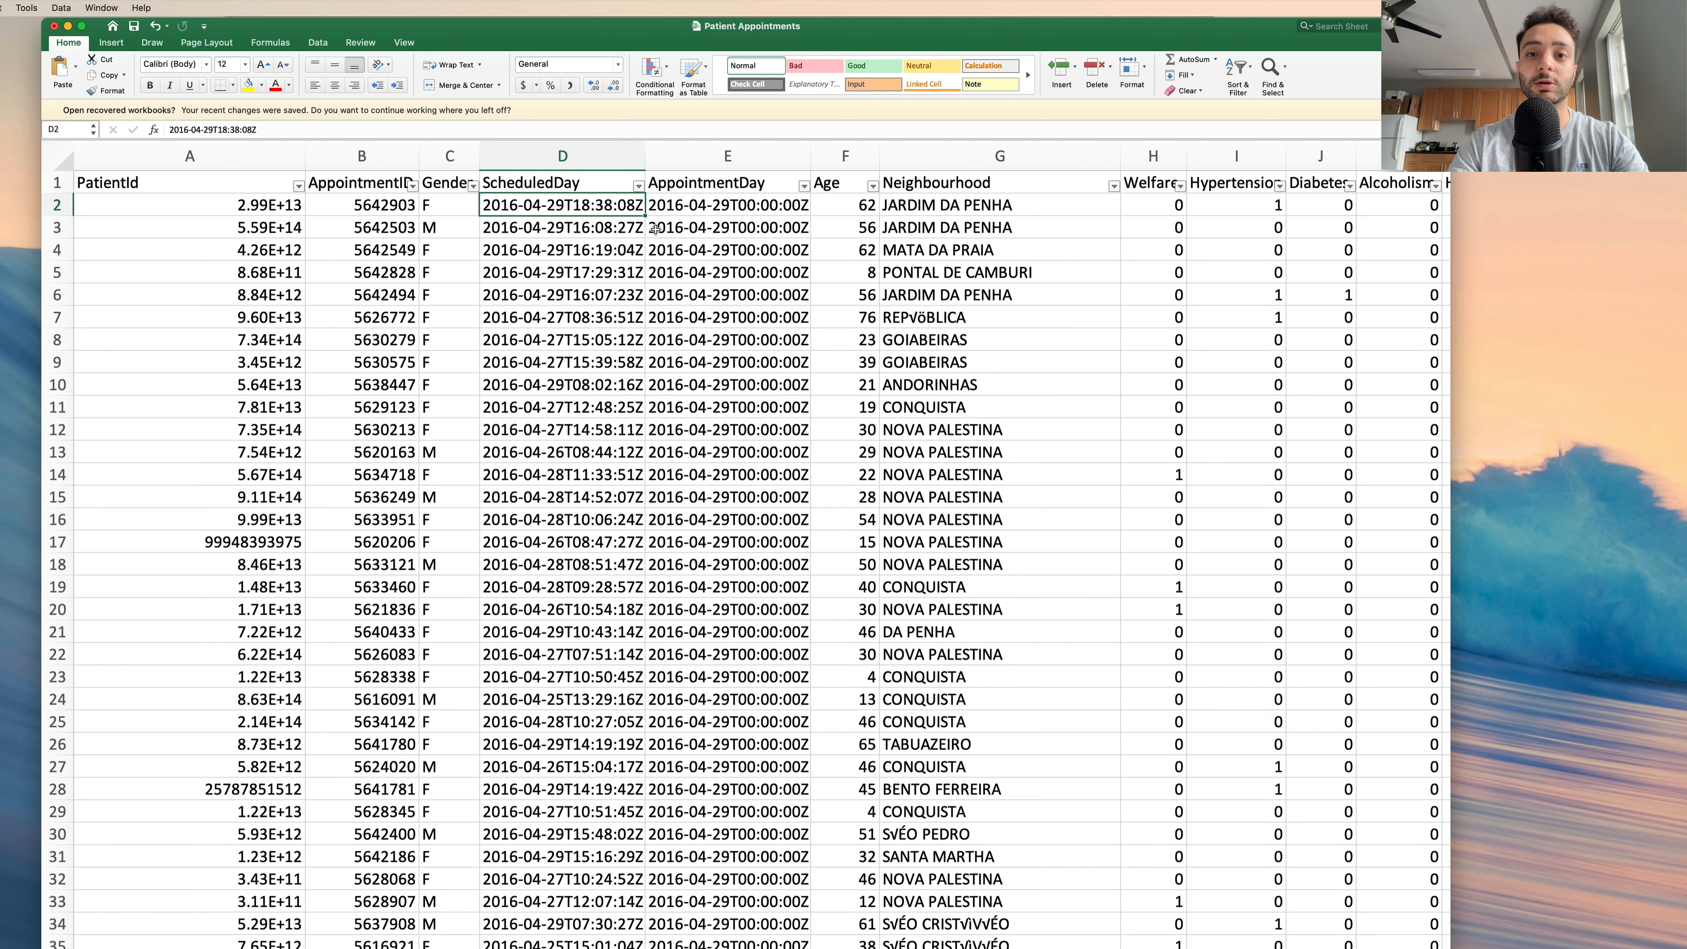
- Review the individual timestamps offered in the ScheduledDay column's filter list
{"action": "left_click", "coordinate": [621, 267]}
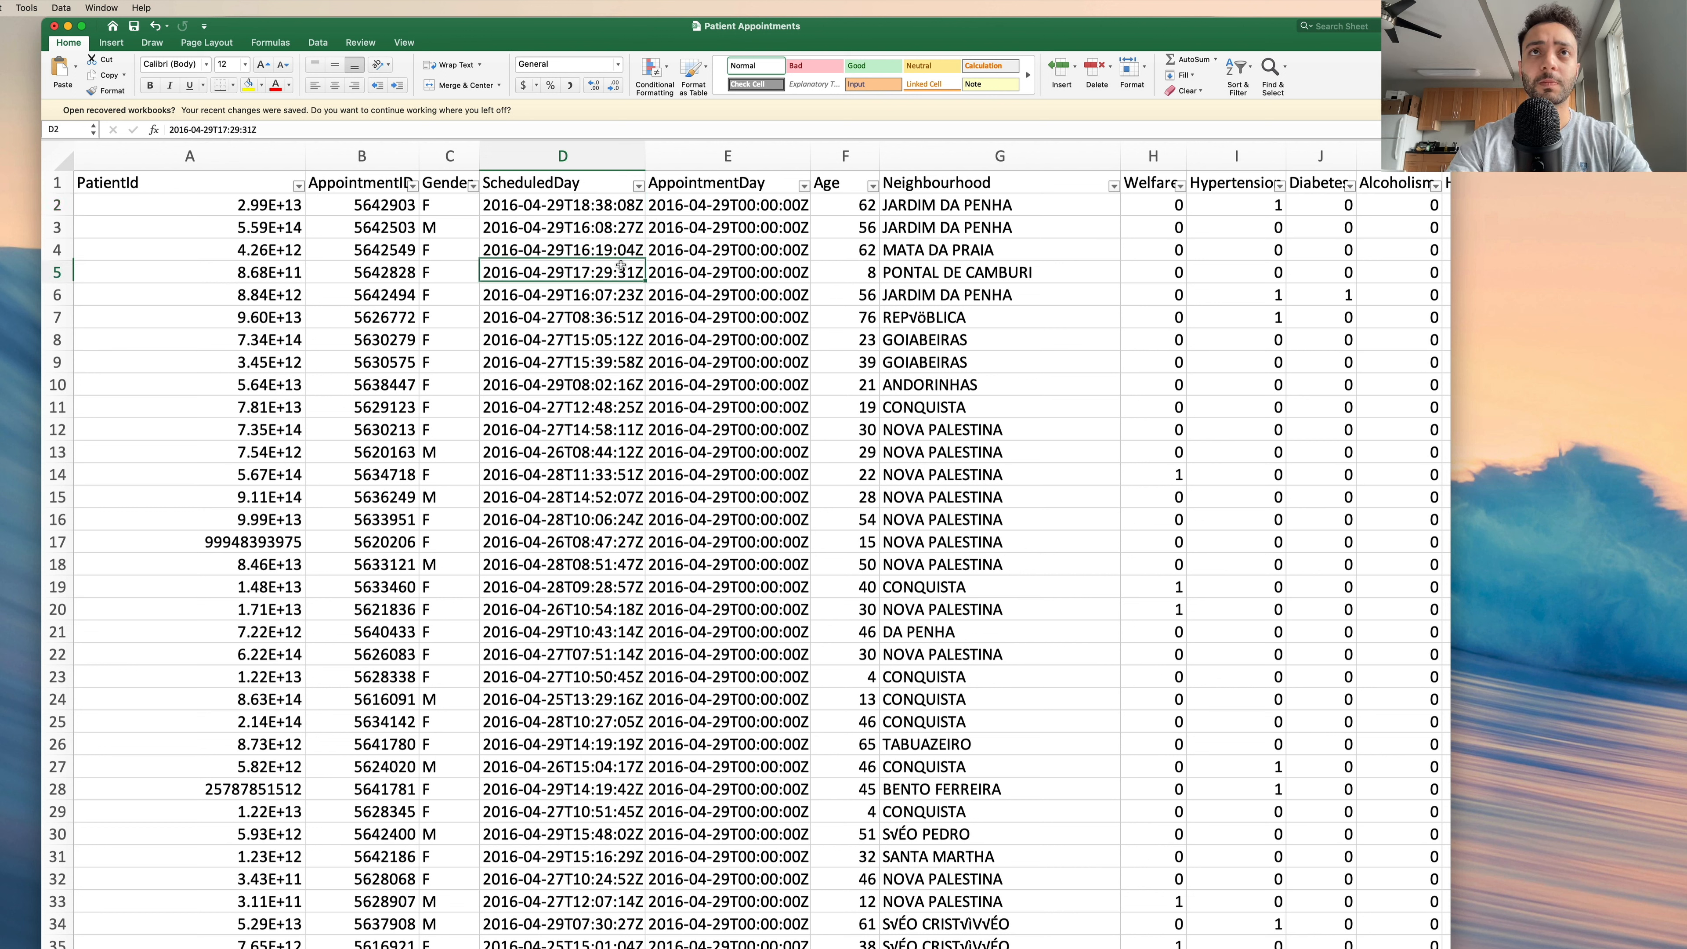
{"action": "left_click", "coordinate": [638, 187]}
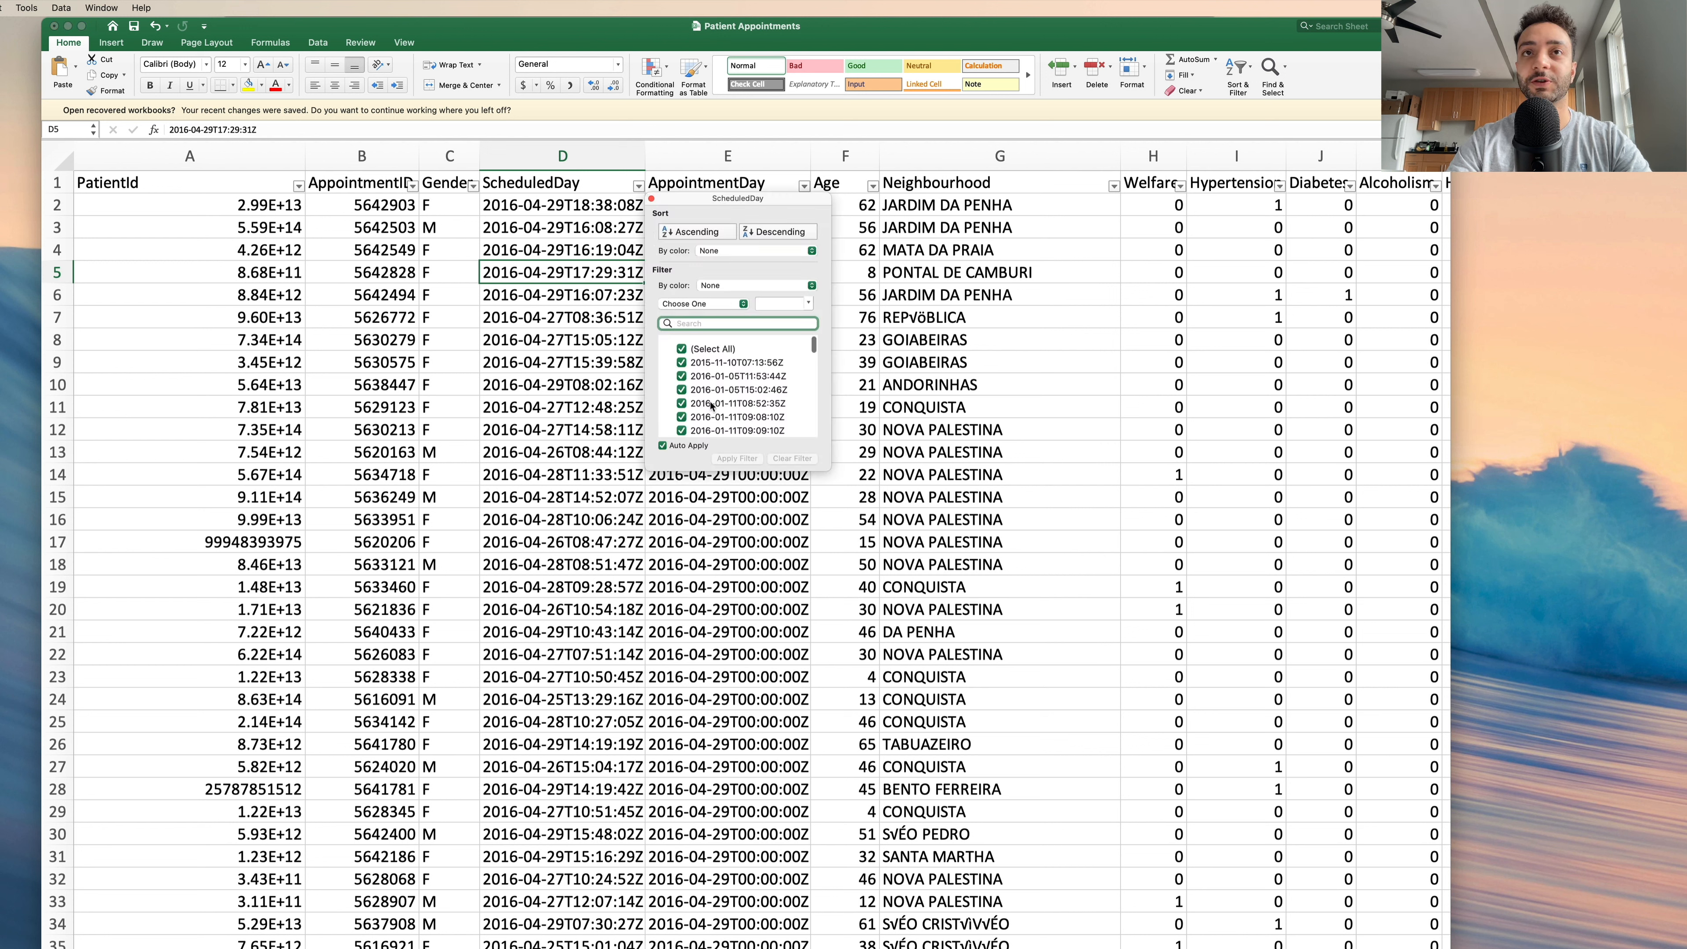
{"action": "scroll", "coordinate": [714, 400], "scroll_direction": "down", "scroll_amount": 2}
{"action": "scroll", "coordinate": [717, 402], "scroll_direction": "up", "scroll_amount": 2}
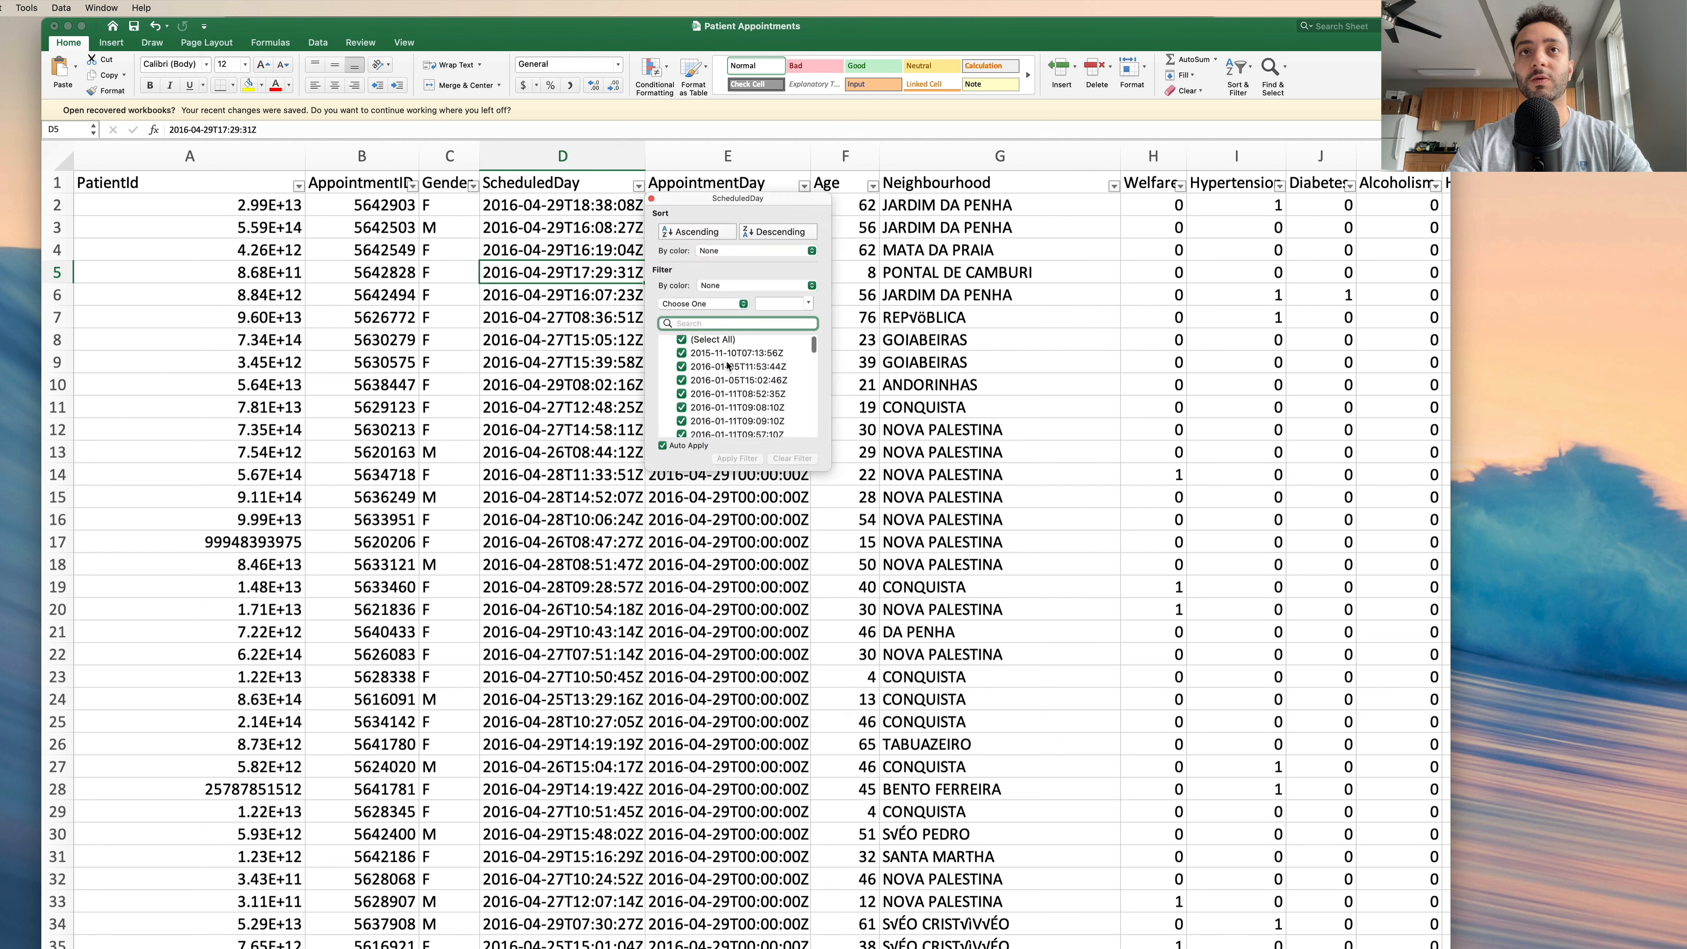
{"action": "scroll", "coordinate": [724, 403], "scroll_direction": "down", "scroll_amount": 2}
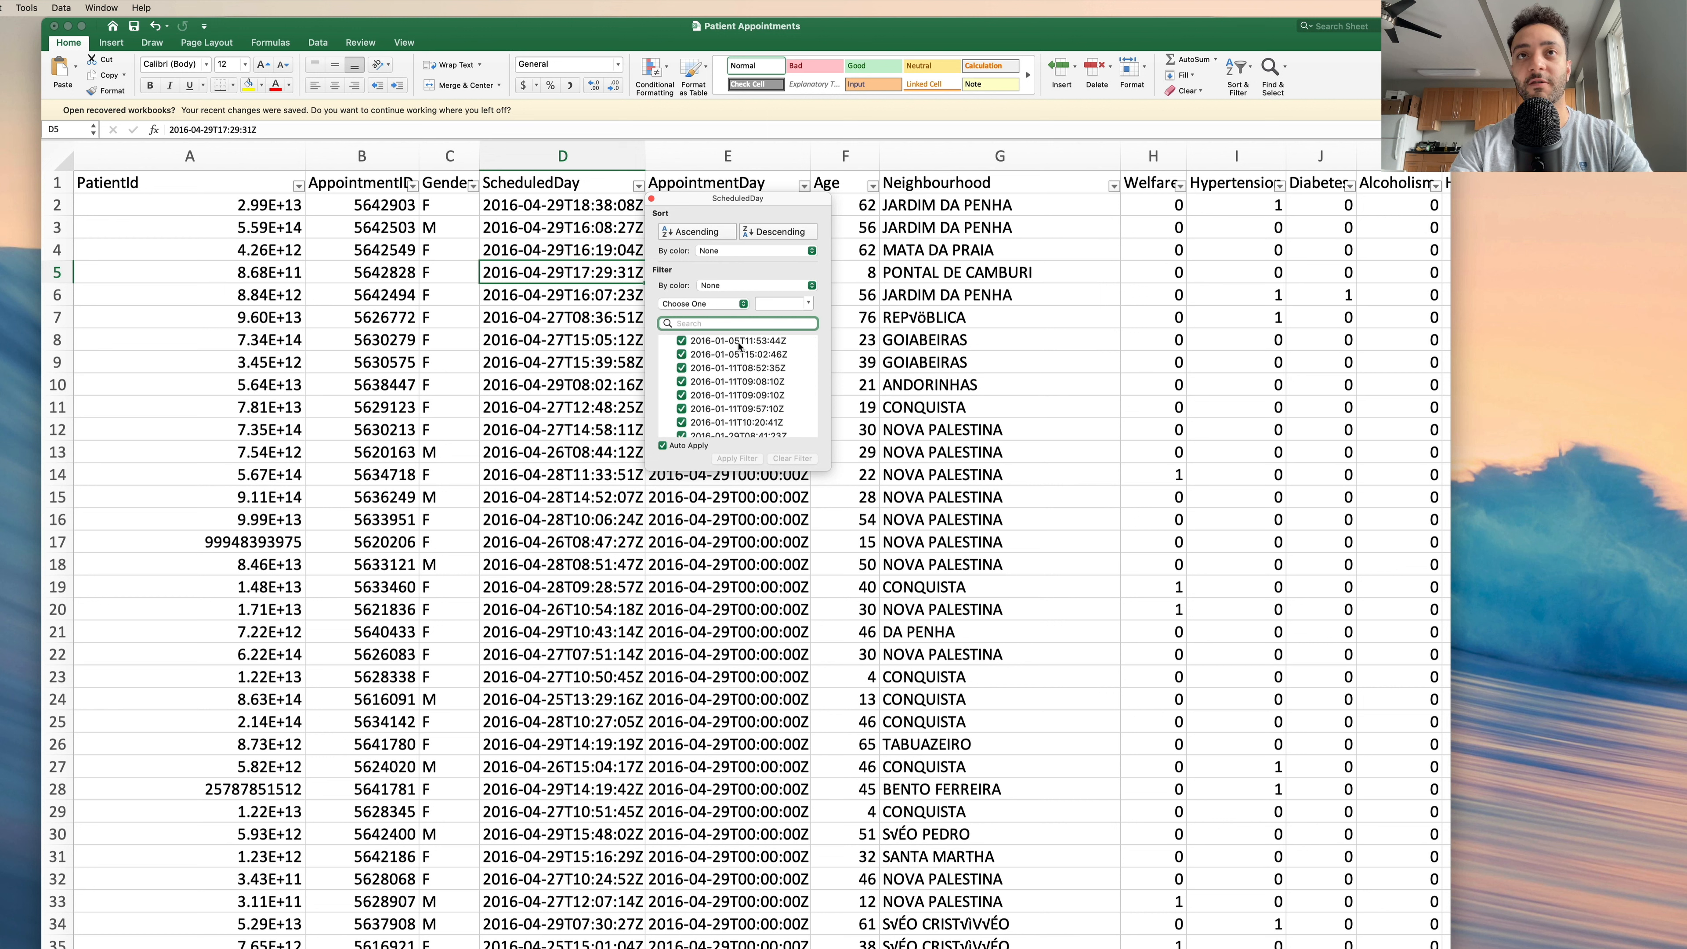
{"action": "scroll", "coordinate": [732, 346], "scroll_direction": "down", "scroll_amount": 1}
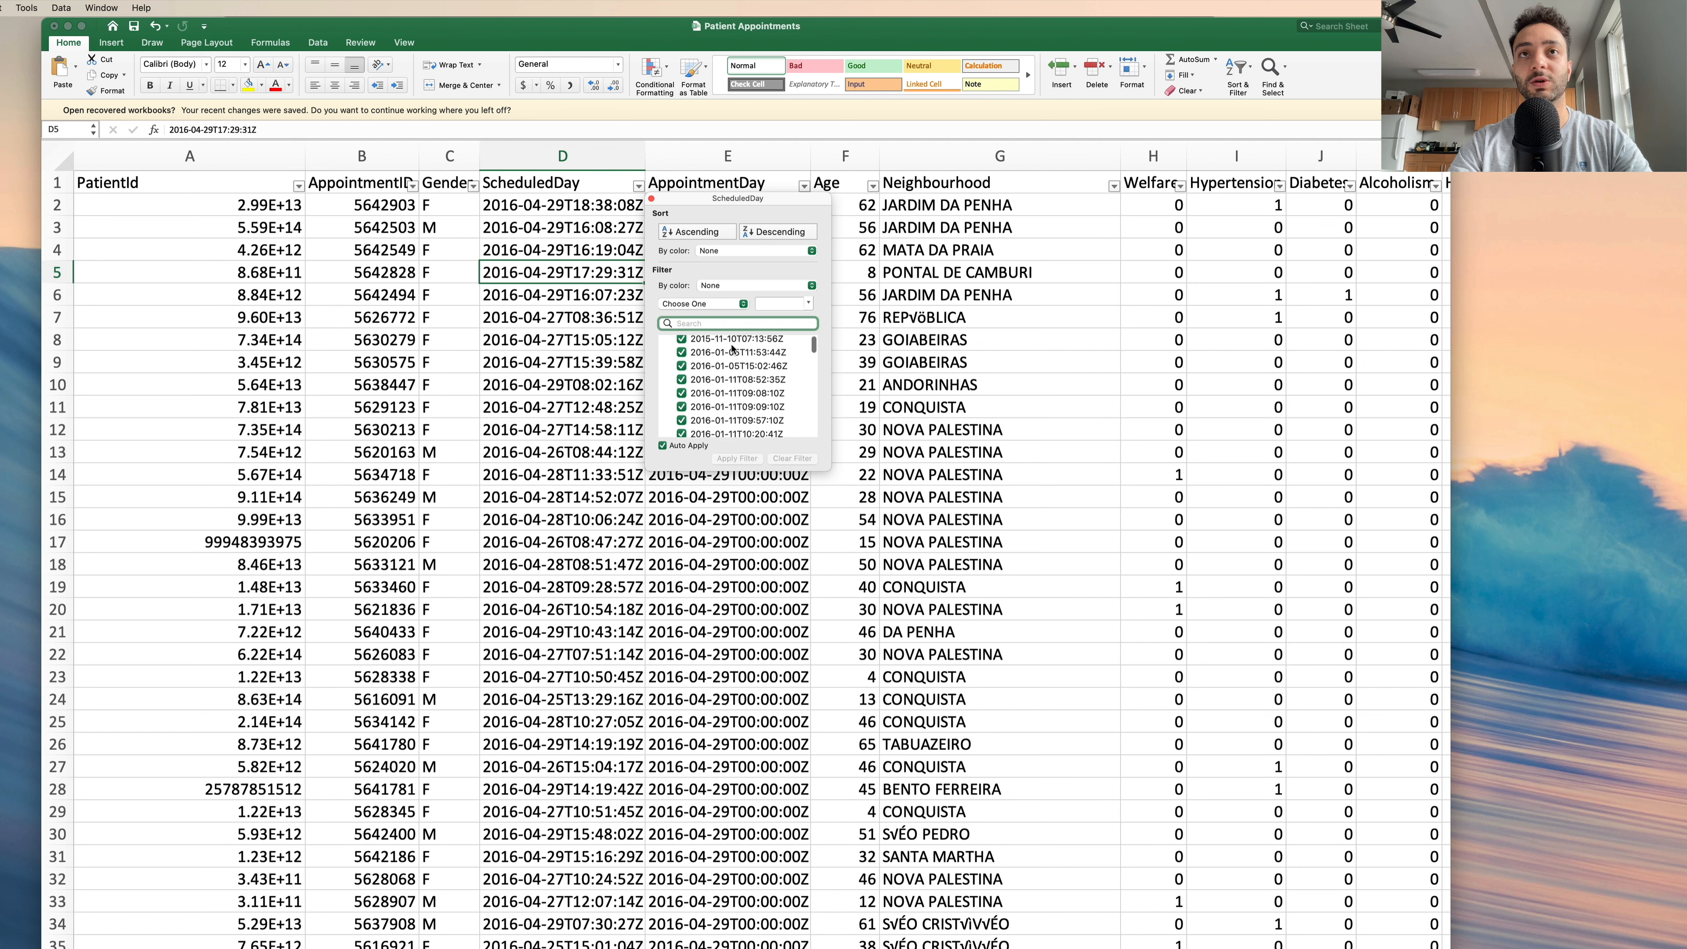
{"action": "scroll", "coordinate": [732, 347], "scroll_direction": "down", "scroll_amount": 2}
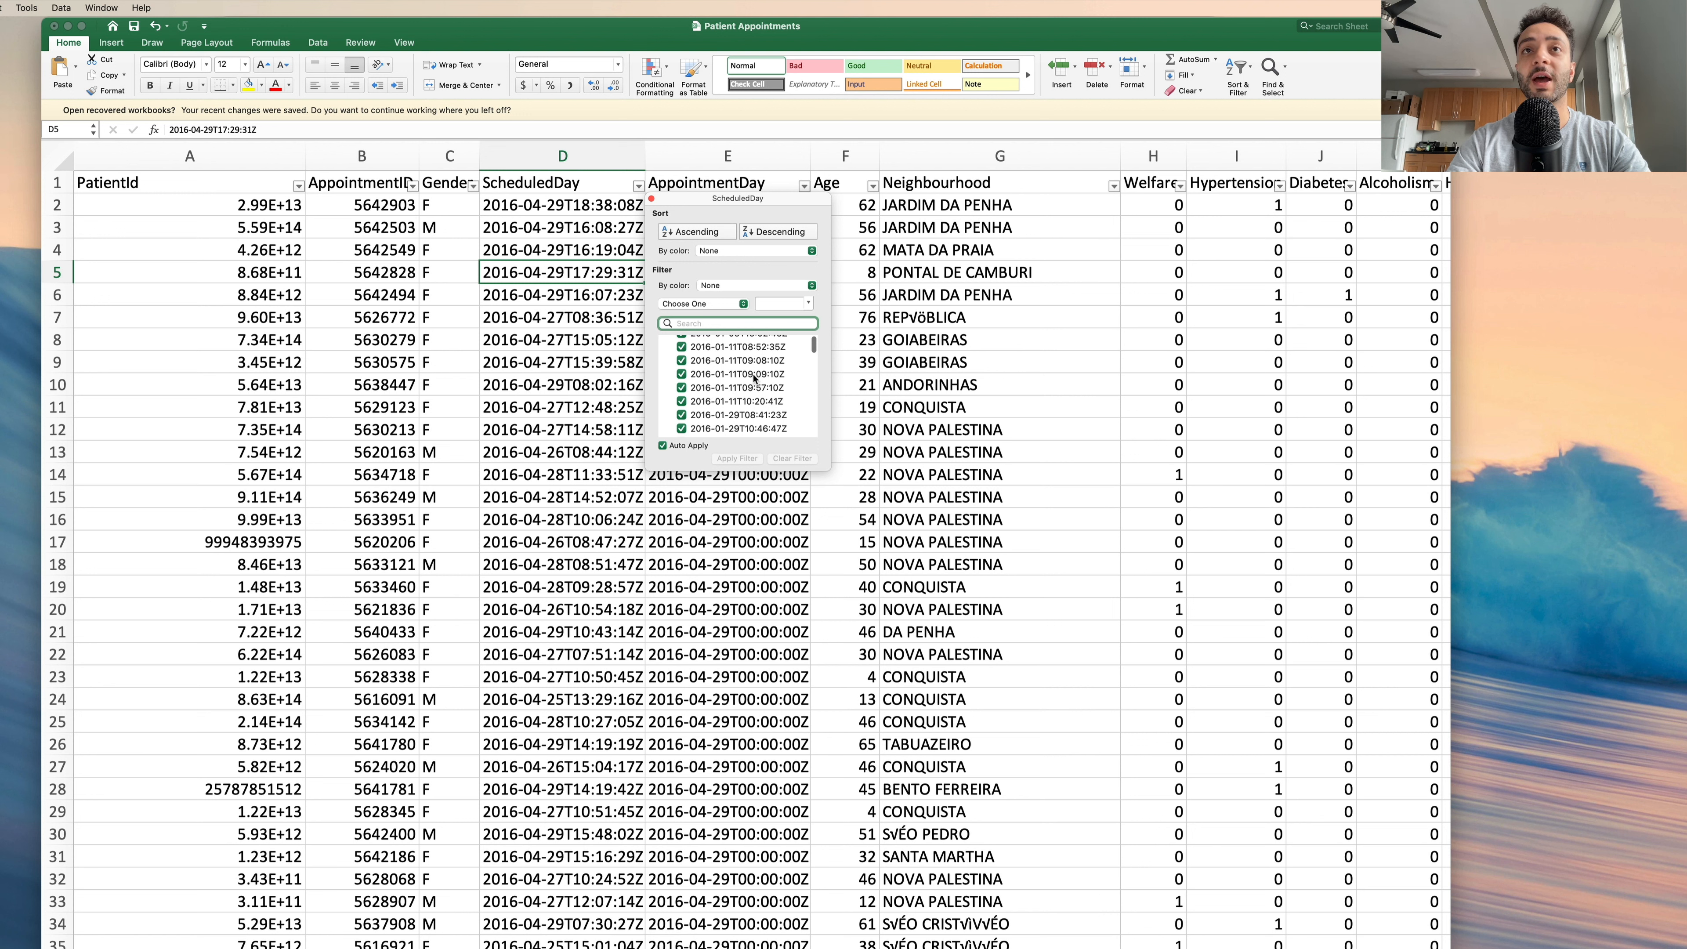
{"action": "left_click", "coordinate": [621, 293]}
{"action": "left_click", "coordinate": [622, 251]}
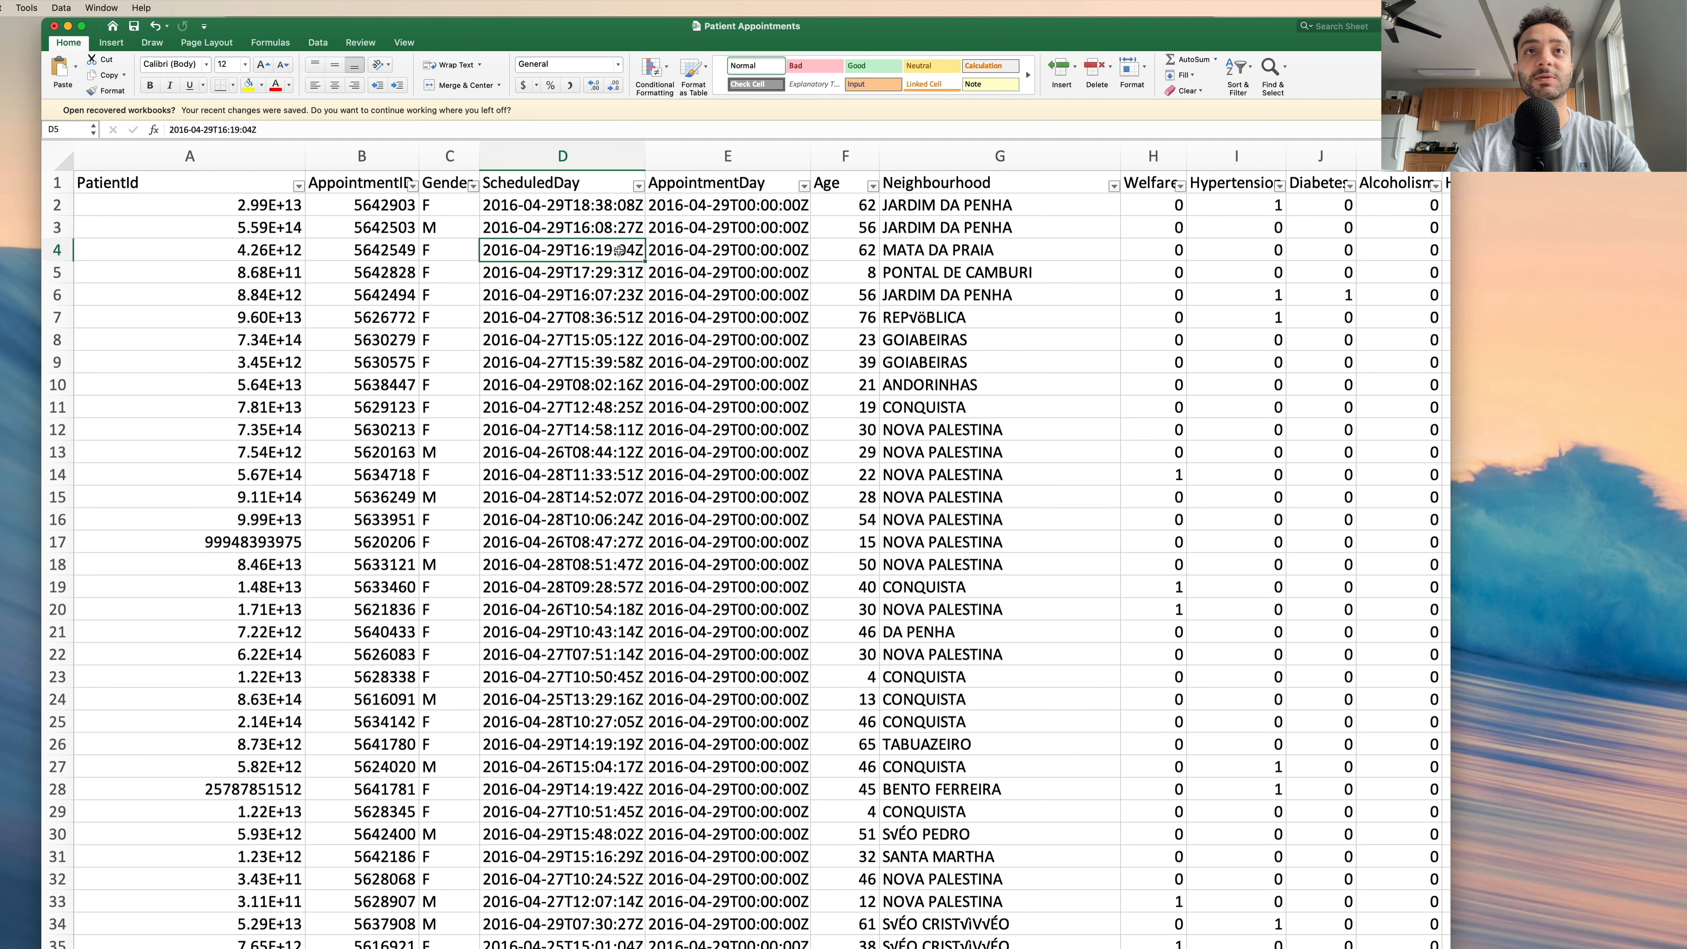
{"action": "left_click_drag", "start_coordinate": [617, 210], "coordinate": [610, 362]}
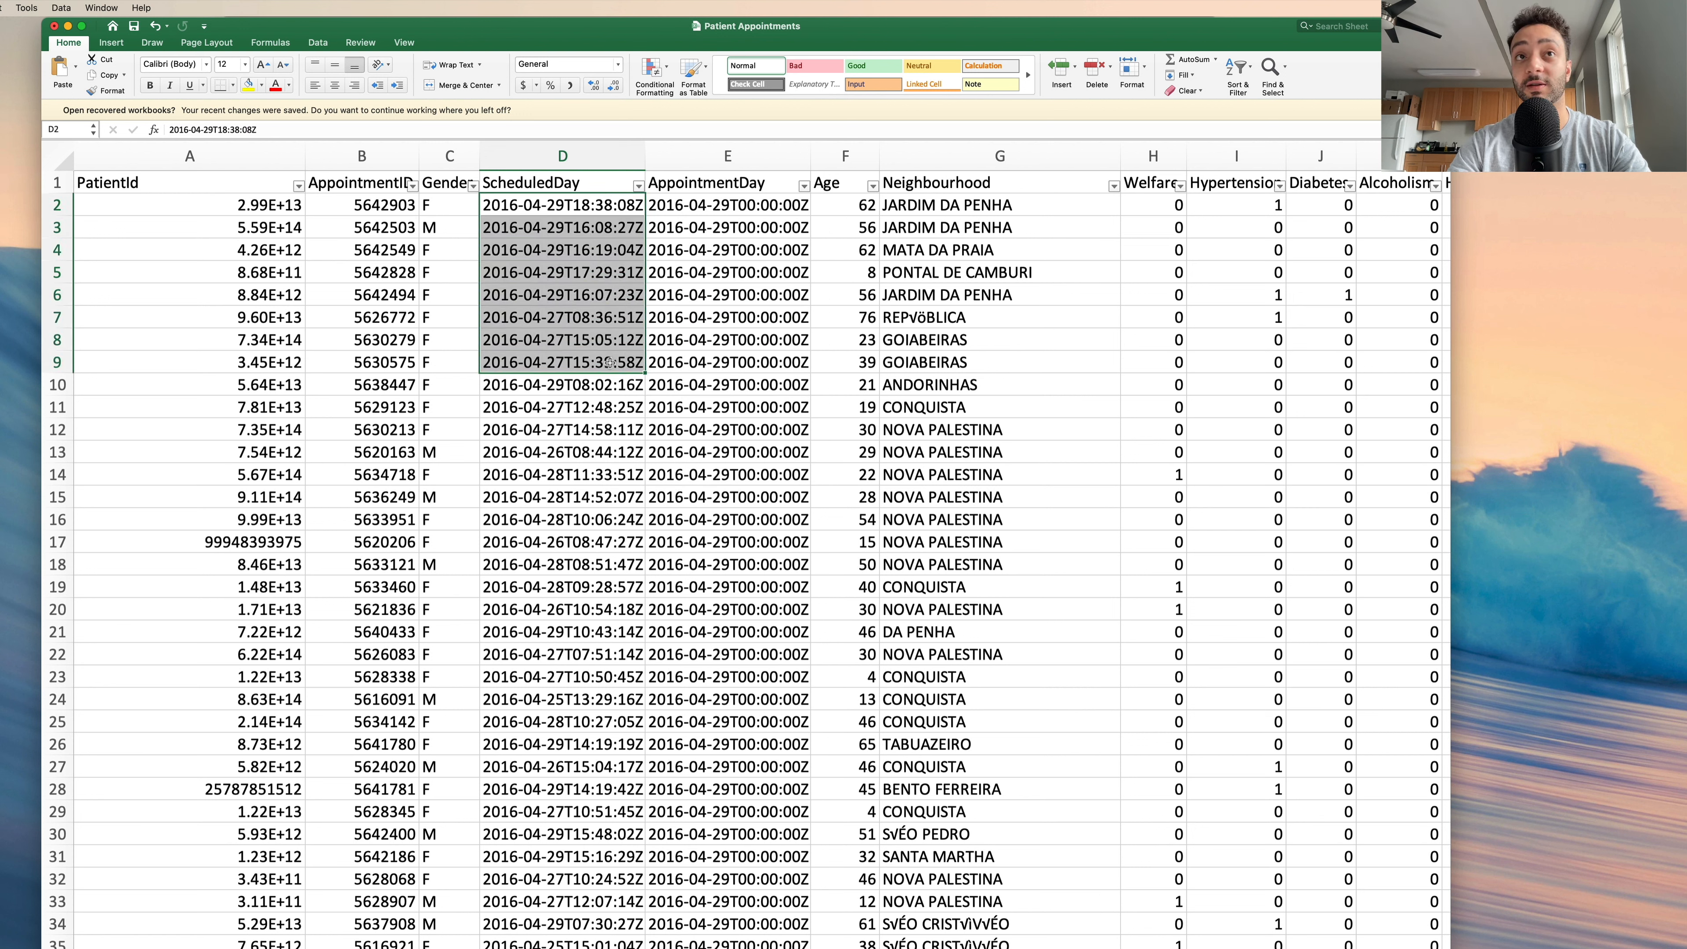
- Filter ScheduledDay to only the 2016-01-11 timestamps 08:52:35, 09:08:10, 09:09:10 and 09:57:10
{"action": "left_click", "coordinate": [638, 186]}
{"action": "scroll", "coordinate": [780, 407], "scroll_direction": "down", "scroll_amount": 3}
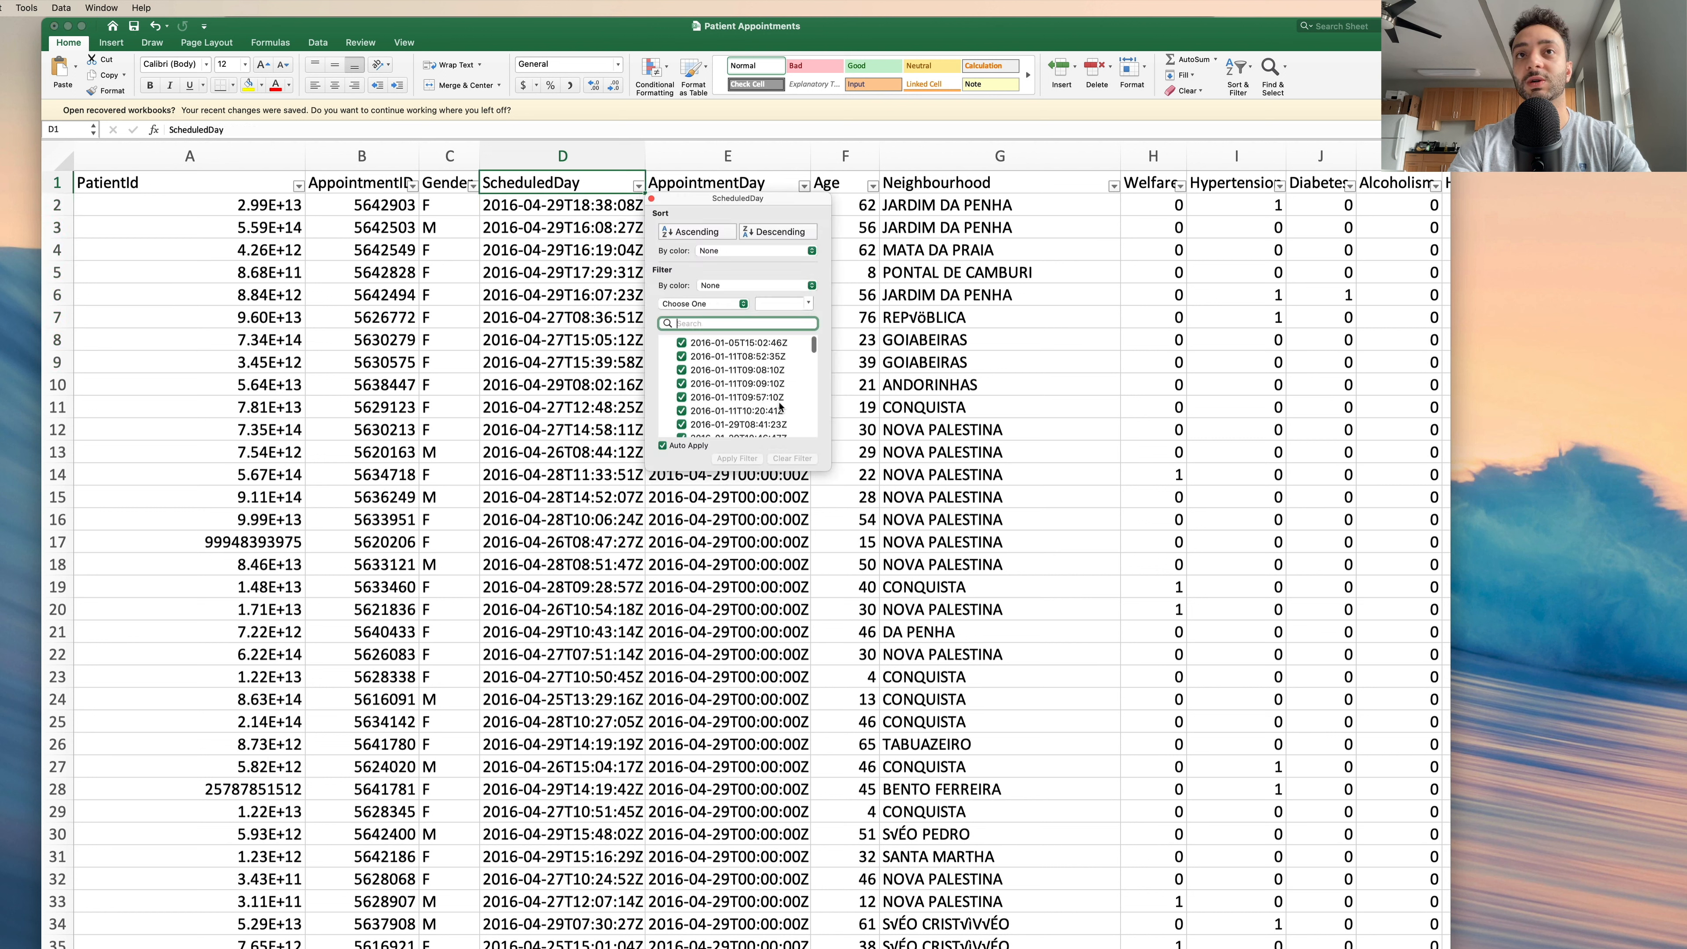
{"action": "scroll", "coordinate": [781, 407], "scroll_direction": "down", "scroll_amount": 4}
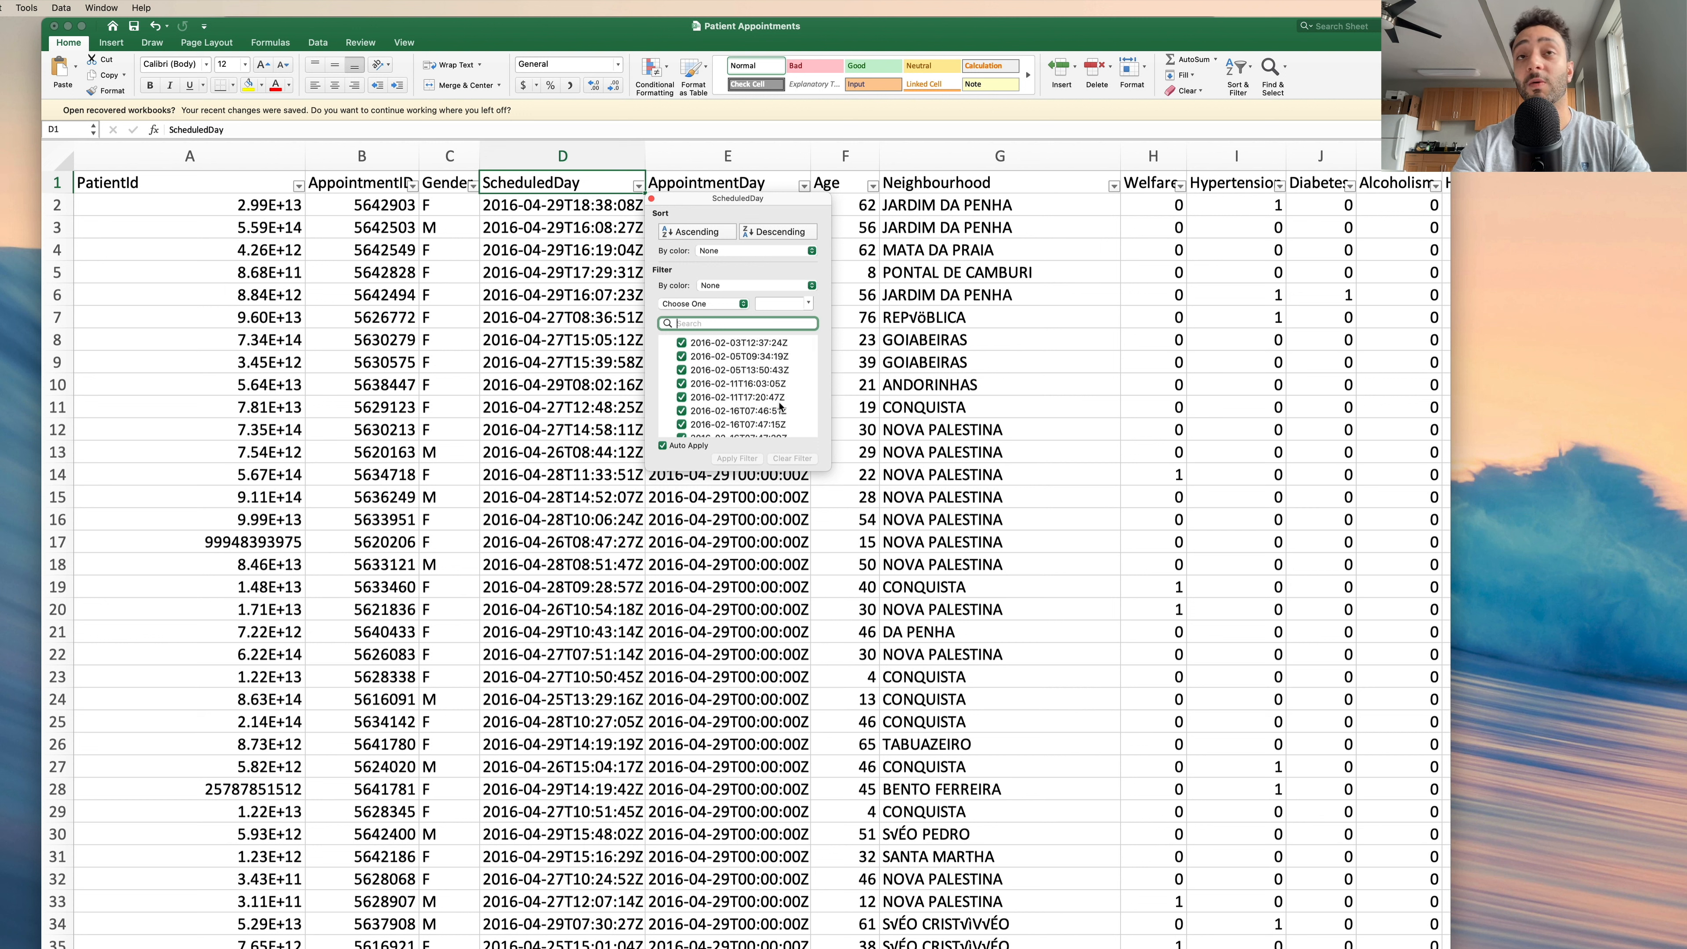
{"action": "scroll", "coordinate": [781, 407], "scroll_direction": "up", "scroll_amount": 8}
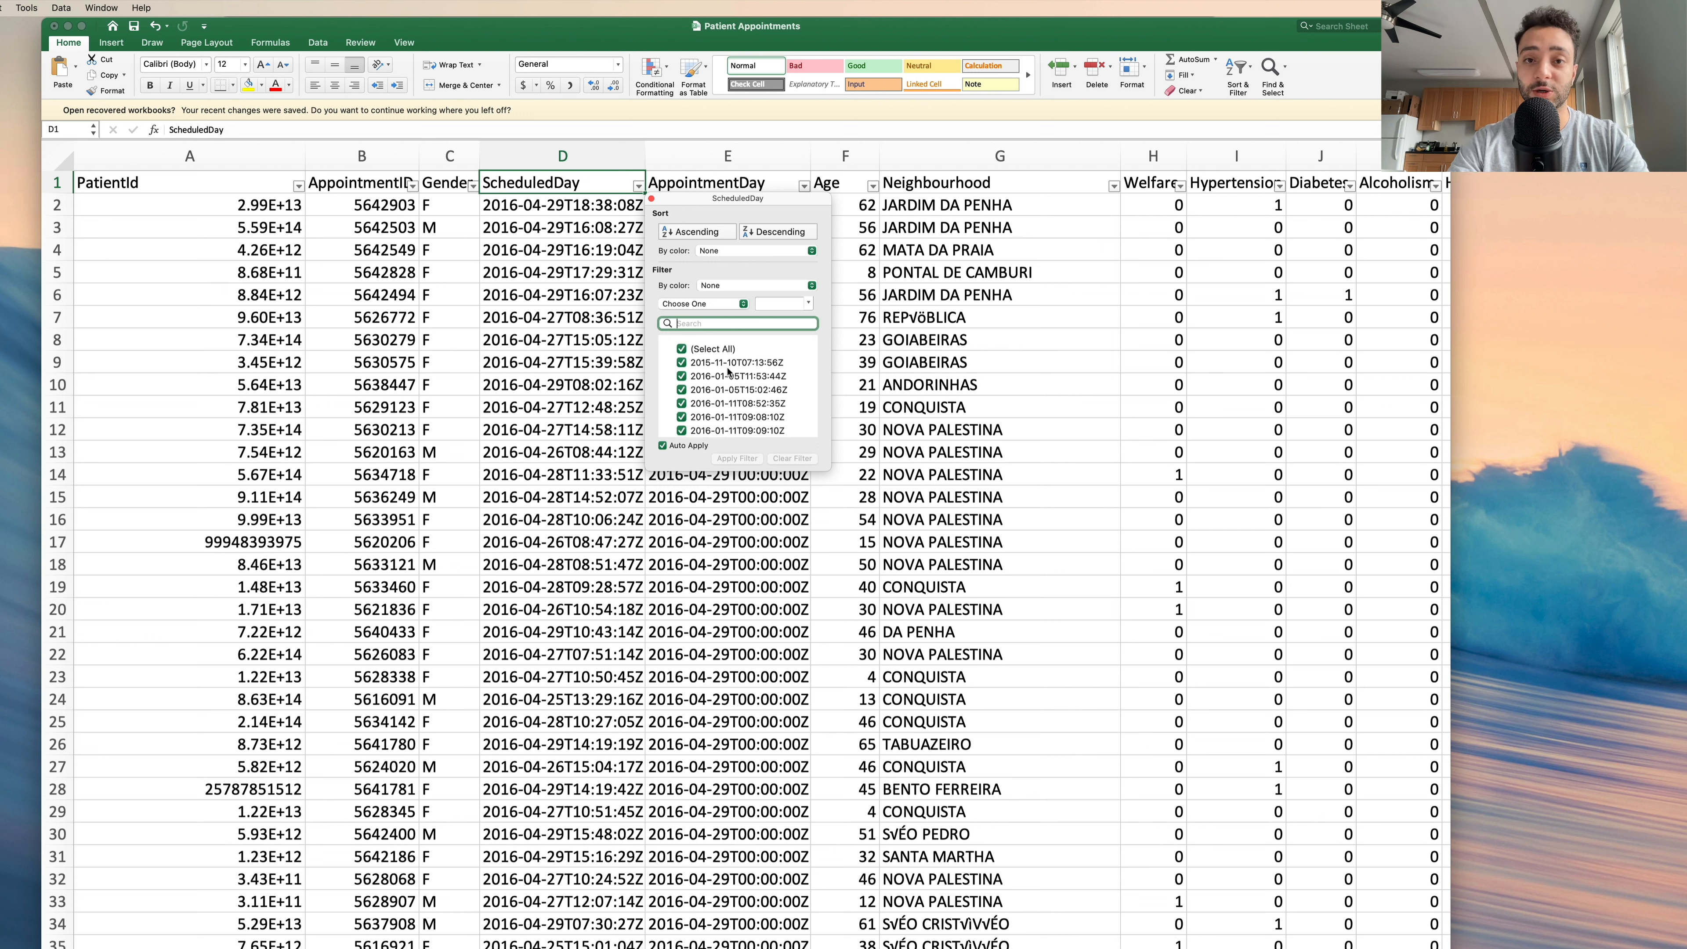
{"action": "left_click", "coordinate": [682, 349]}
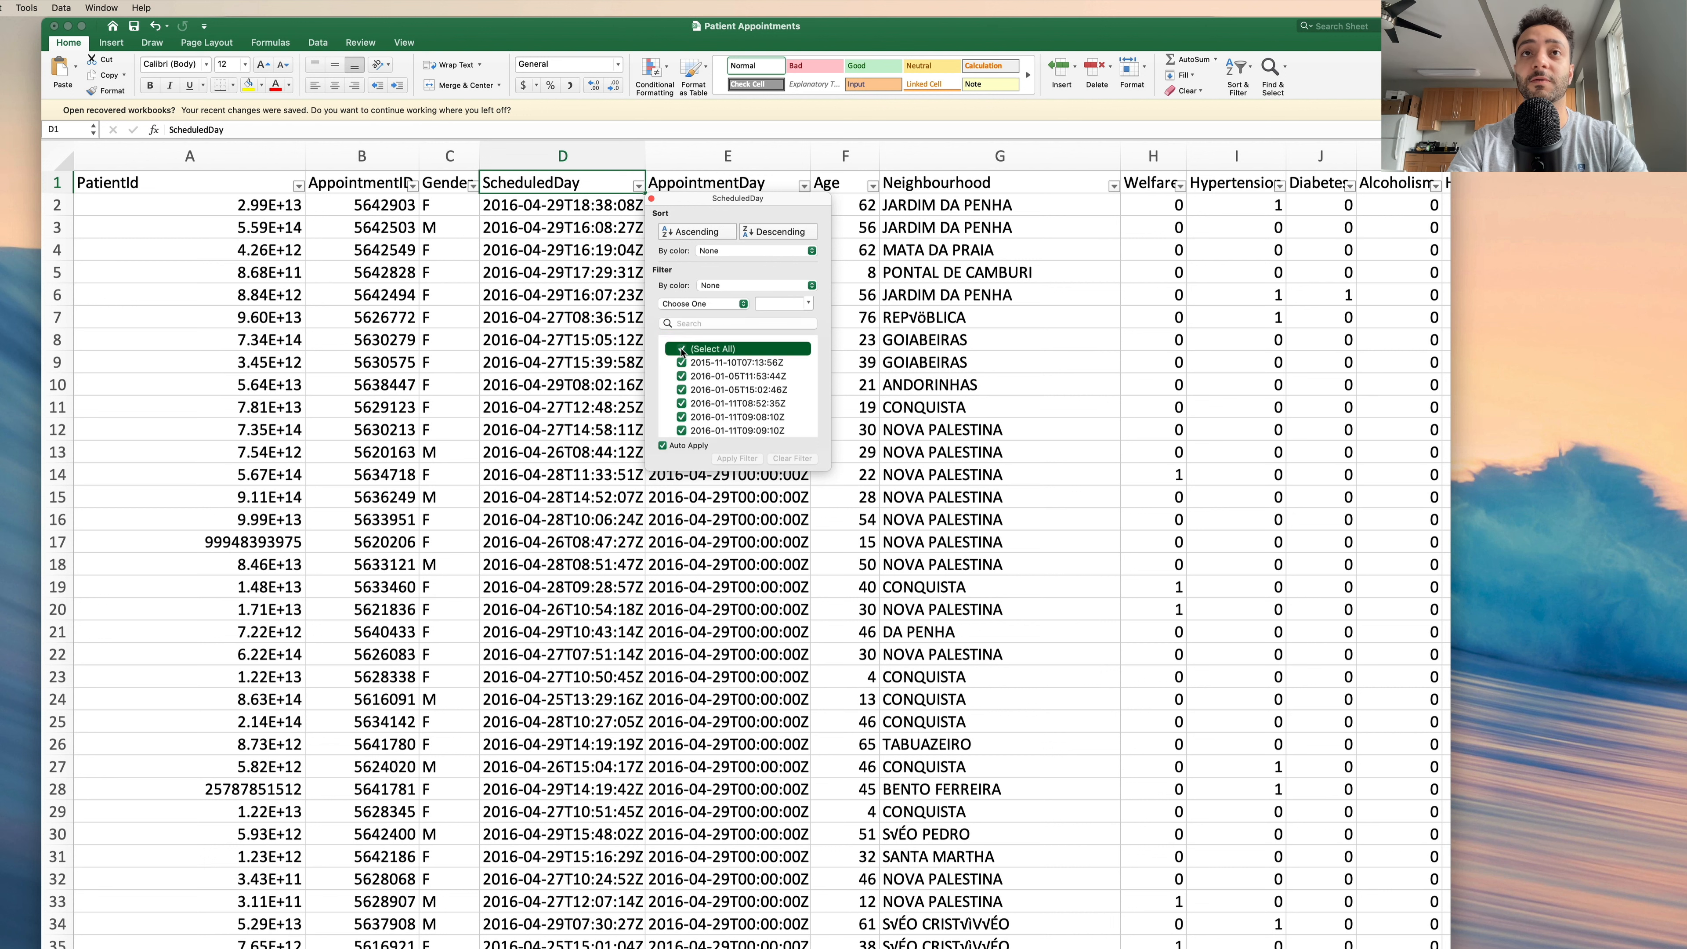
{"action": "left_click", "coordinate": [682, 403]}
{"action": "scroll", "coordinate": [682, 419], "scroll_direction": "down", "scroll_amount": 1}
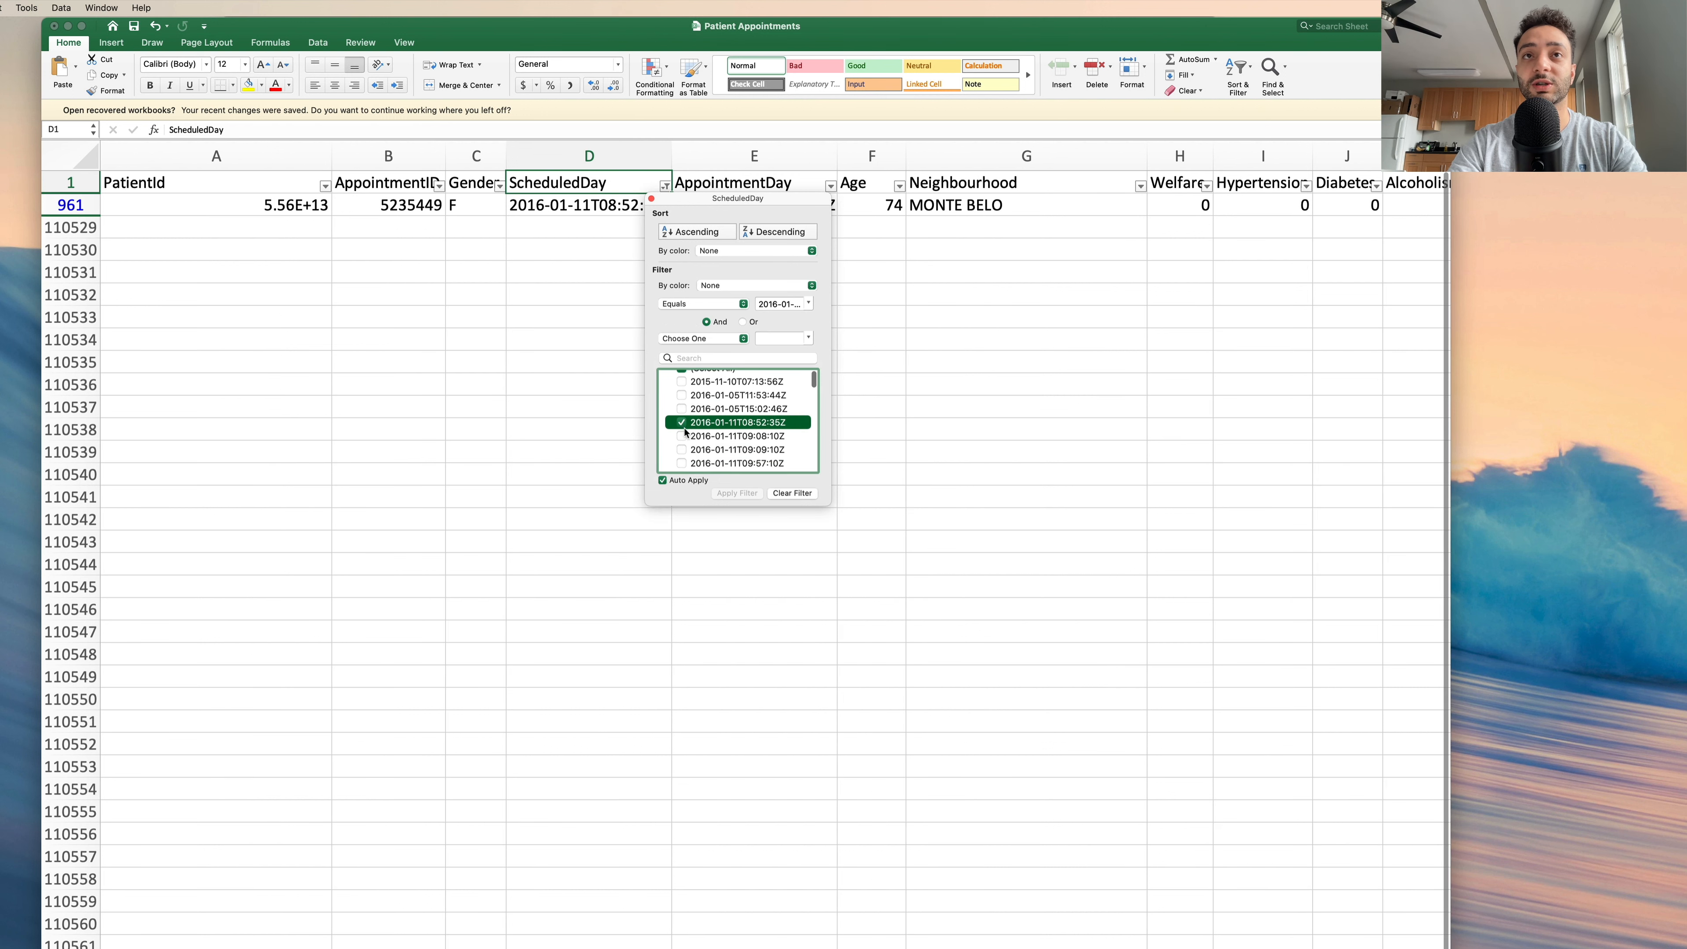
{"action": "left_click", "coordinate": [681, 436]}
{"action": "left_click", "coordinate": [683, 450]}
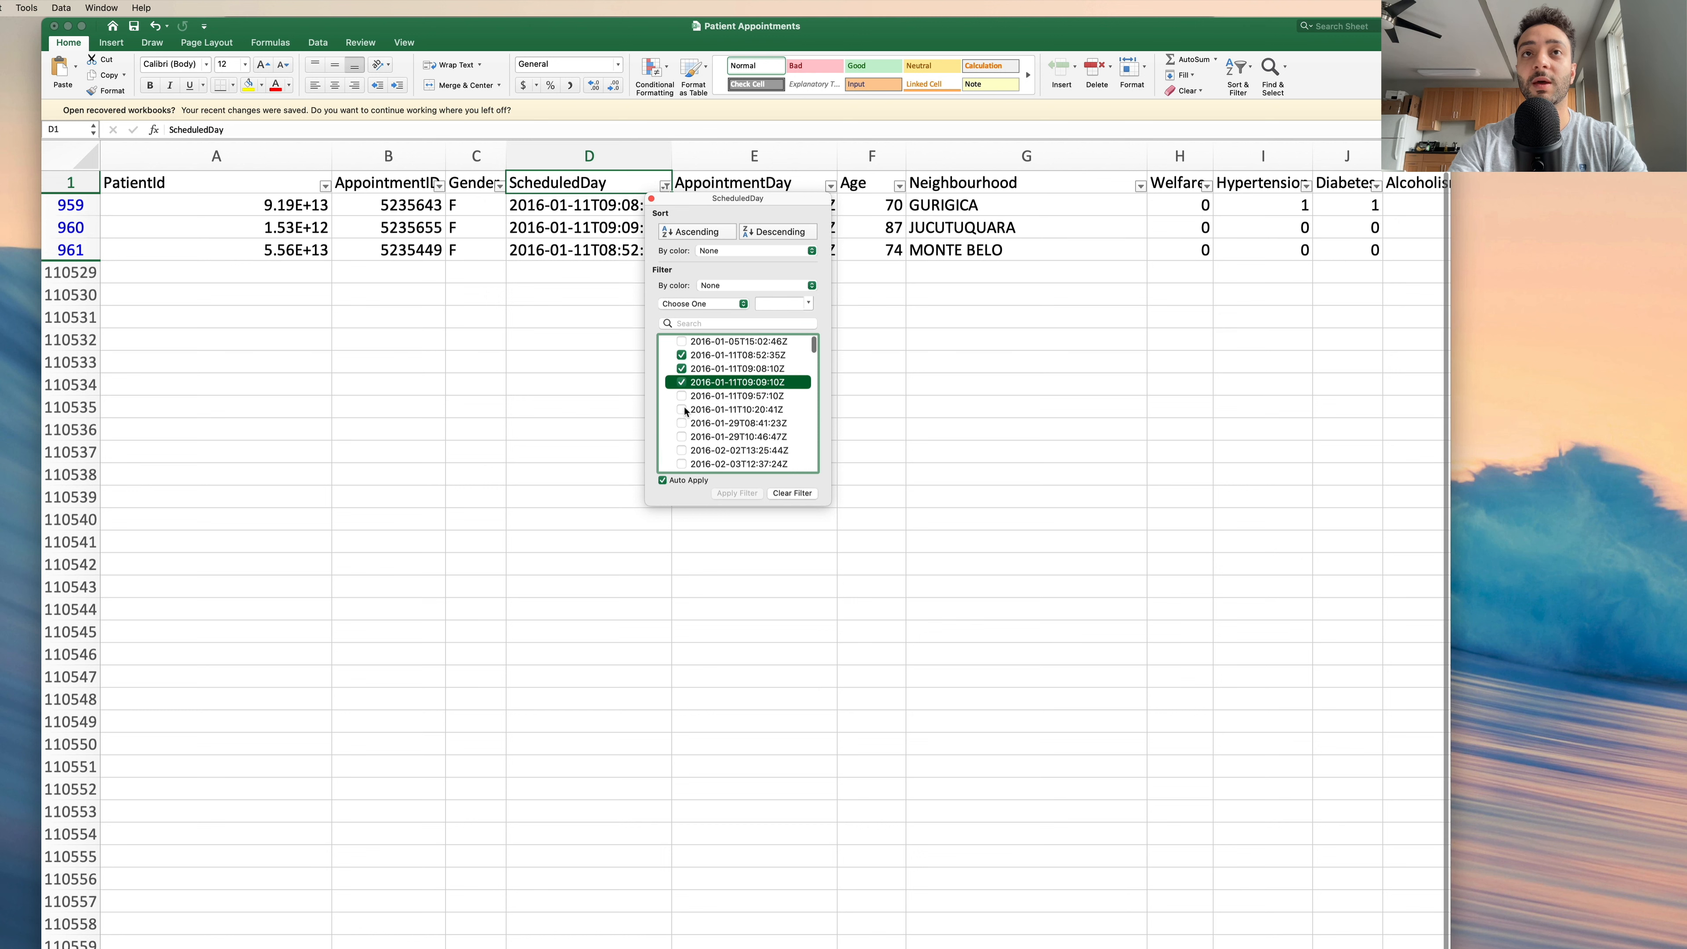
{"action": "left_click", "coordinate": [682, 397]}
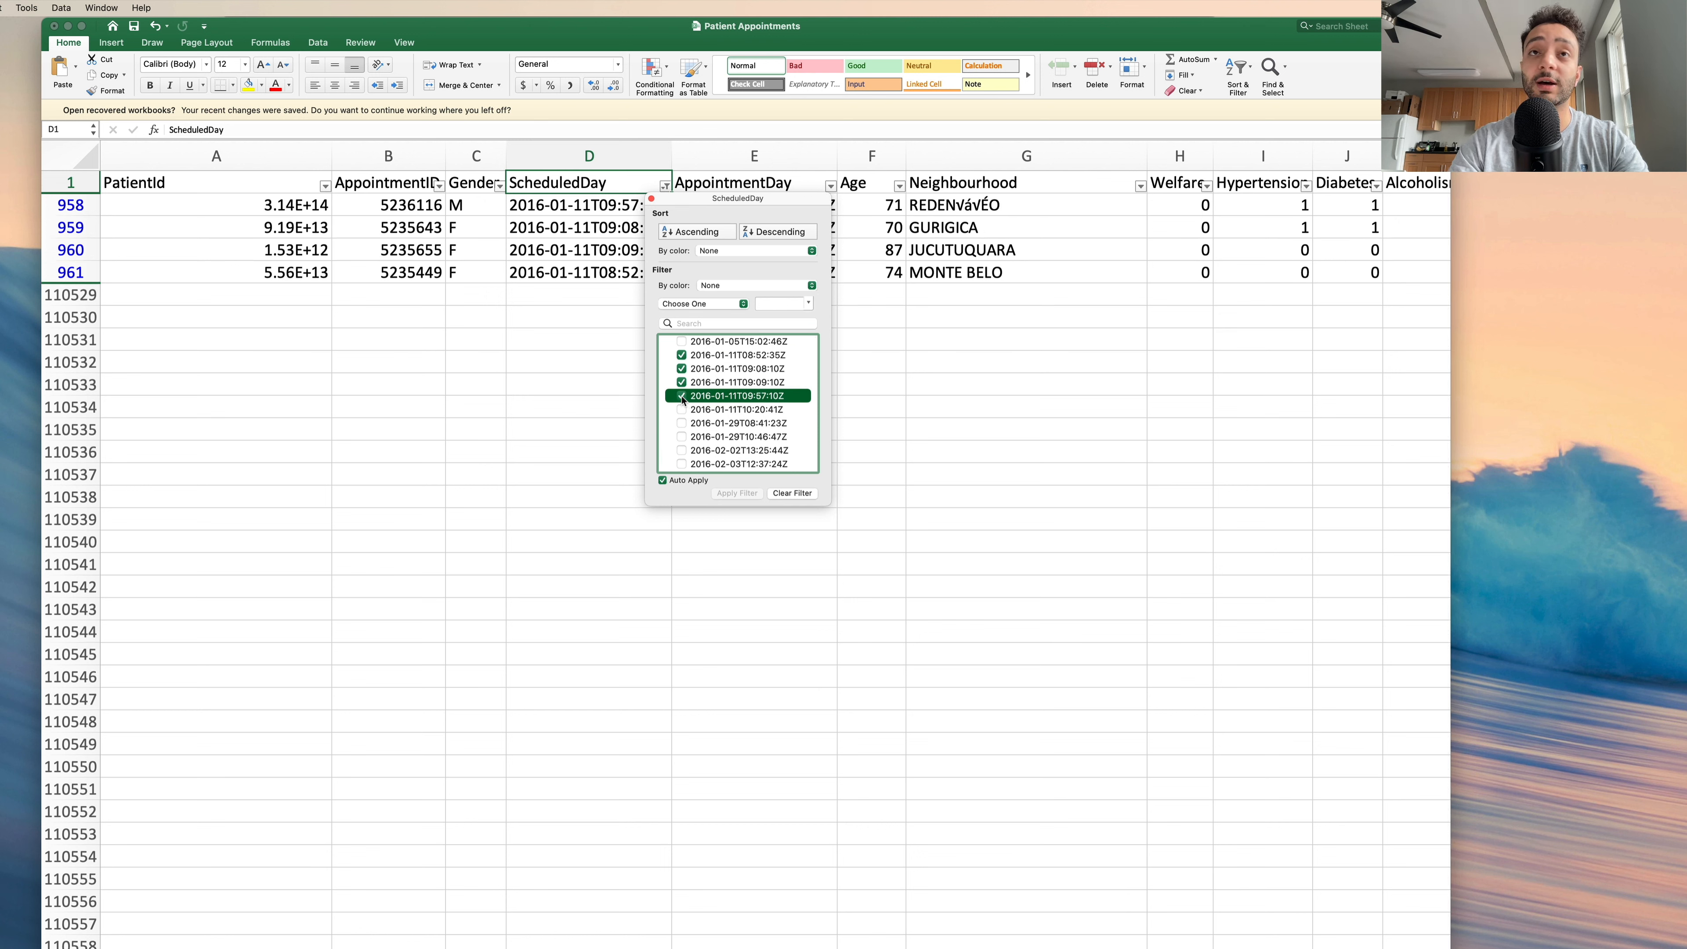
{"action": "scroll", "coordinate": [683, 399], "scroll_direction": "up", "scroll_amount": 1}
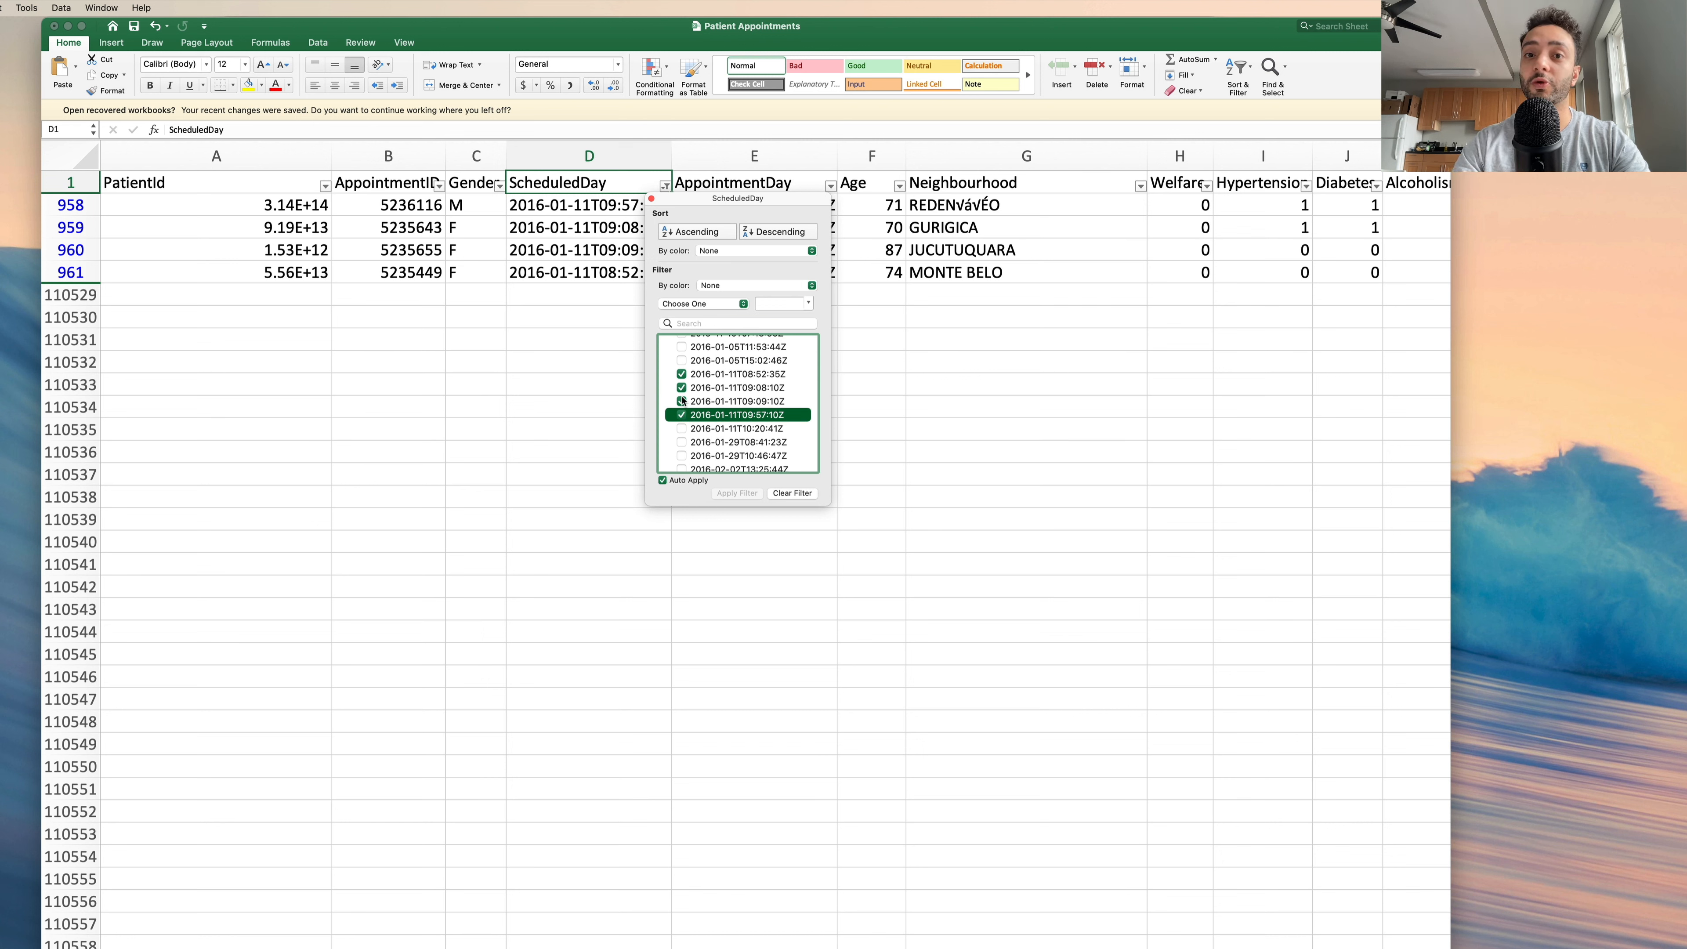
{"action": "scroll", "coordinate": [683, 399], "scroll_direction": "down", "scroll_amount": 3}
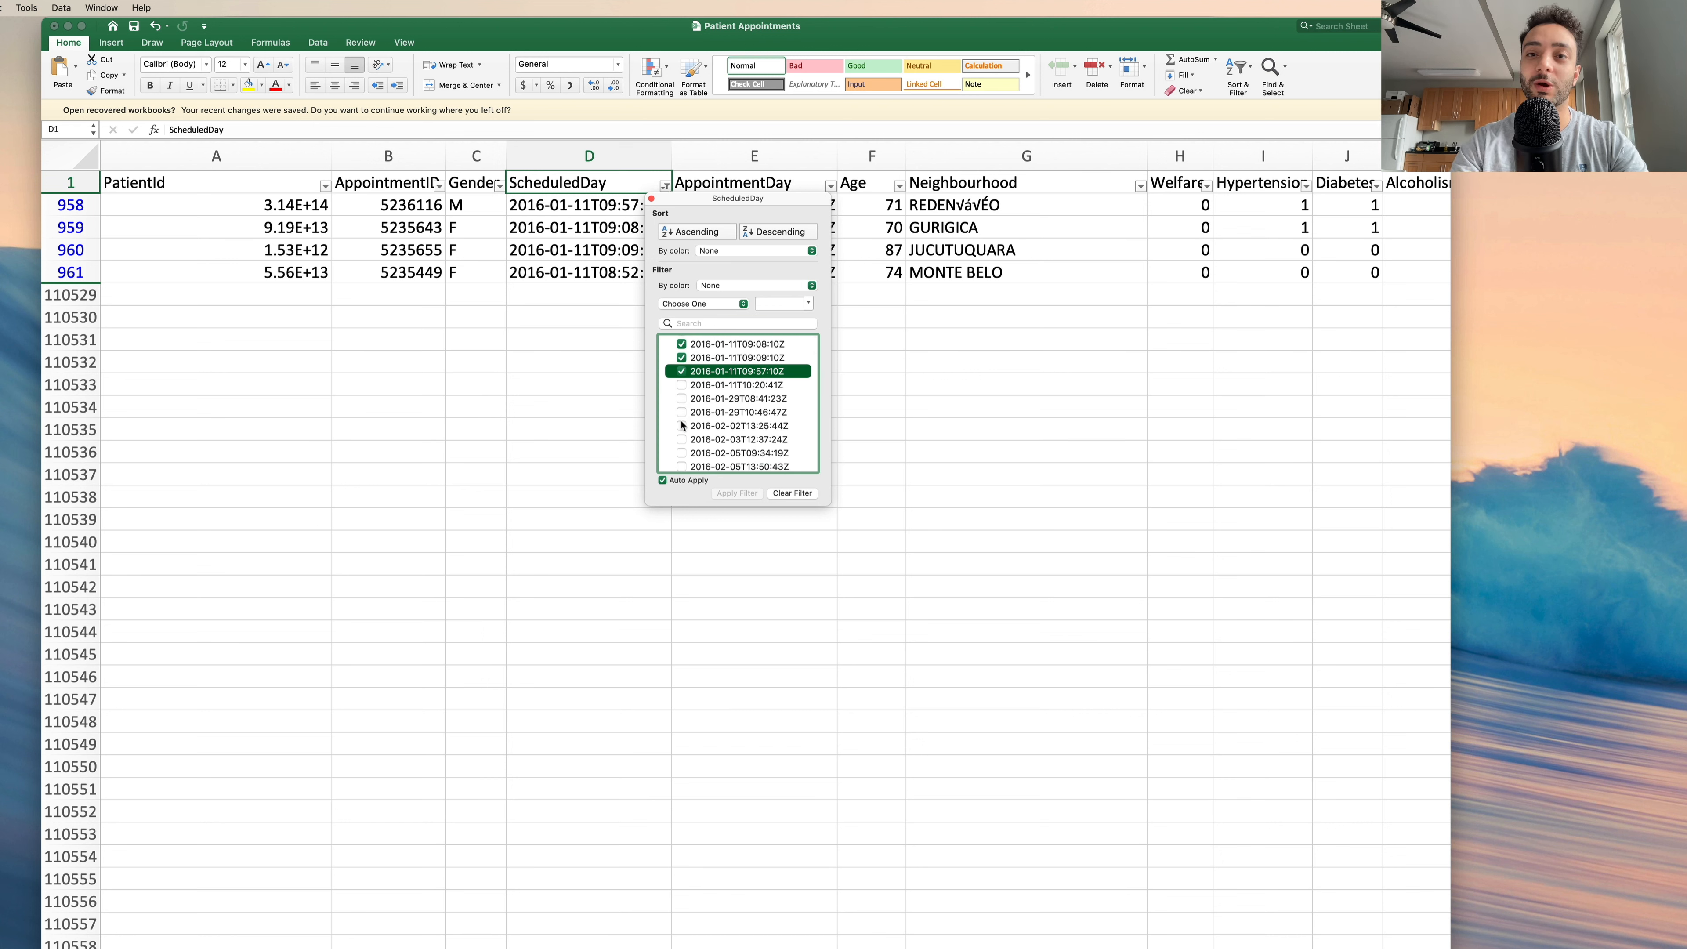
{"action": "scroll", "coordinate": [682, 426], "scroll_direction": "down", "scroll_amount": 2}
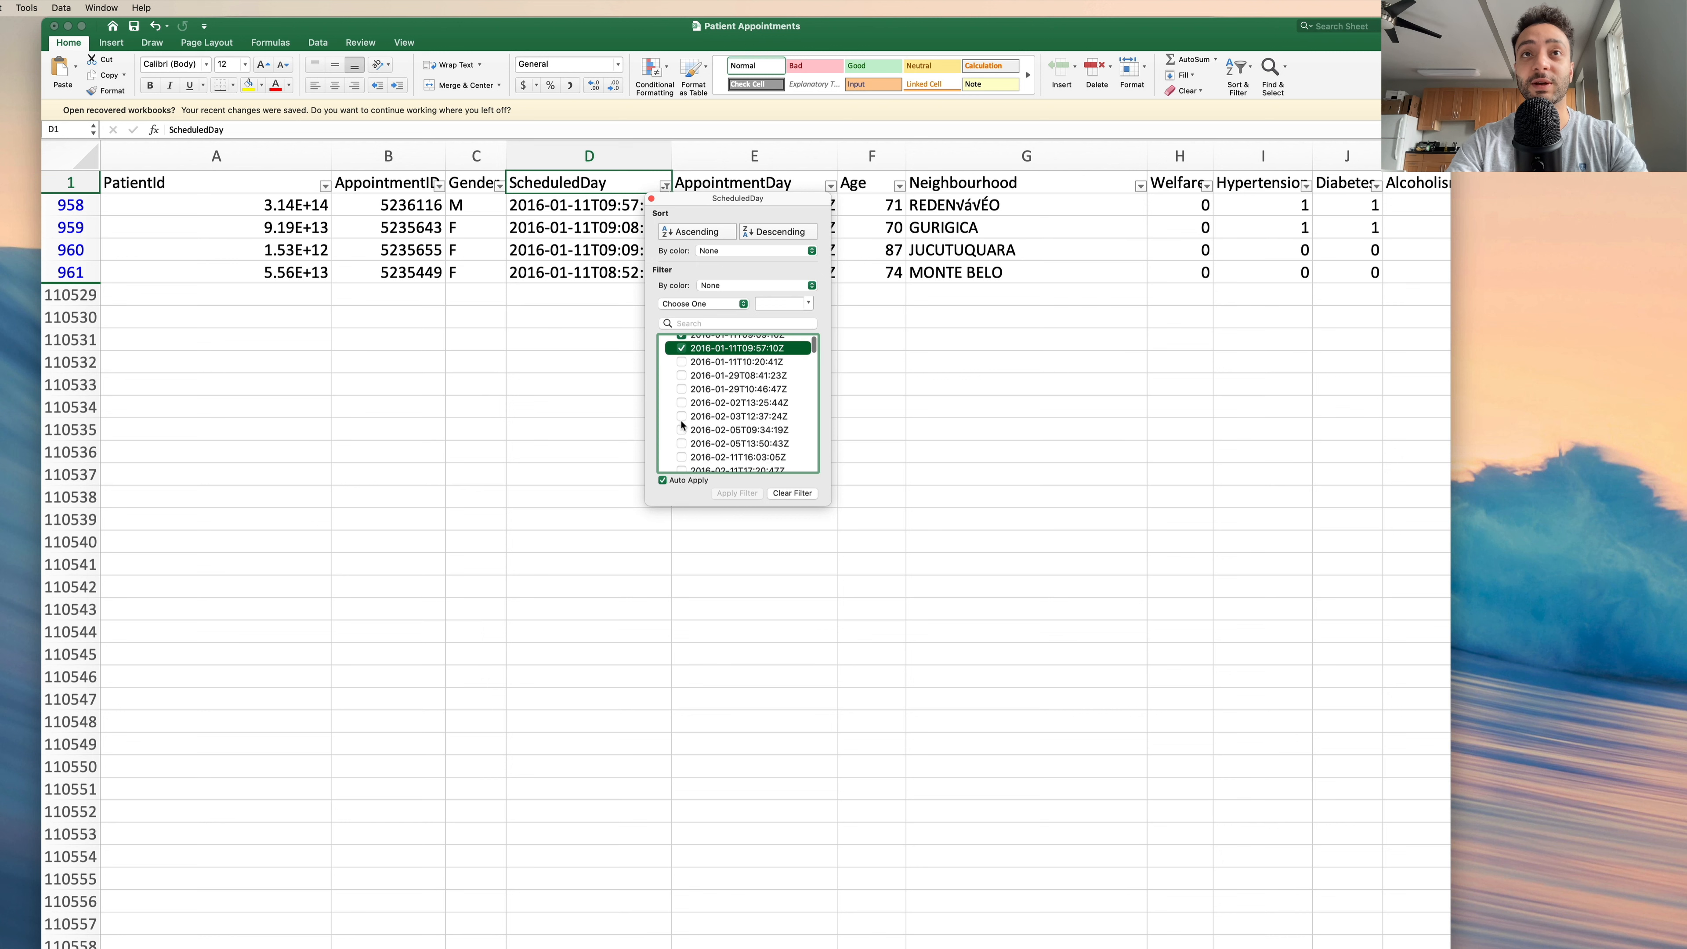
- Clear the filter on the ScheduledDay column and look over the unfiltered rows
{"action": "left_click", "coordinate": [793, 493]}
{"action": "left_click", "coordinate": [543, 511]}
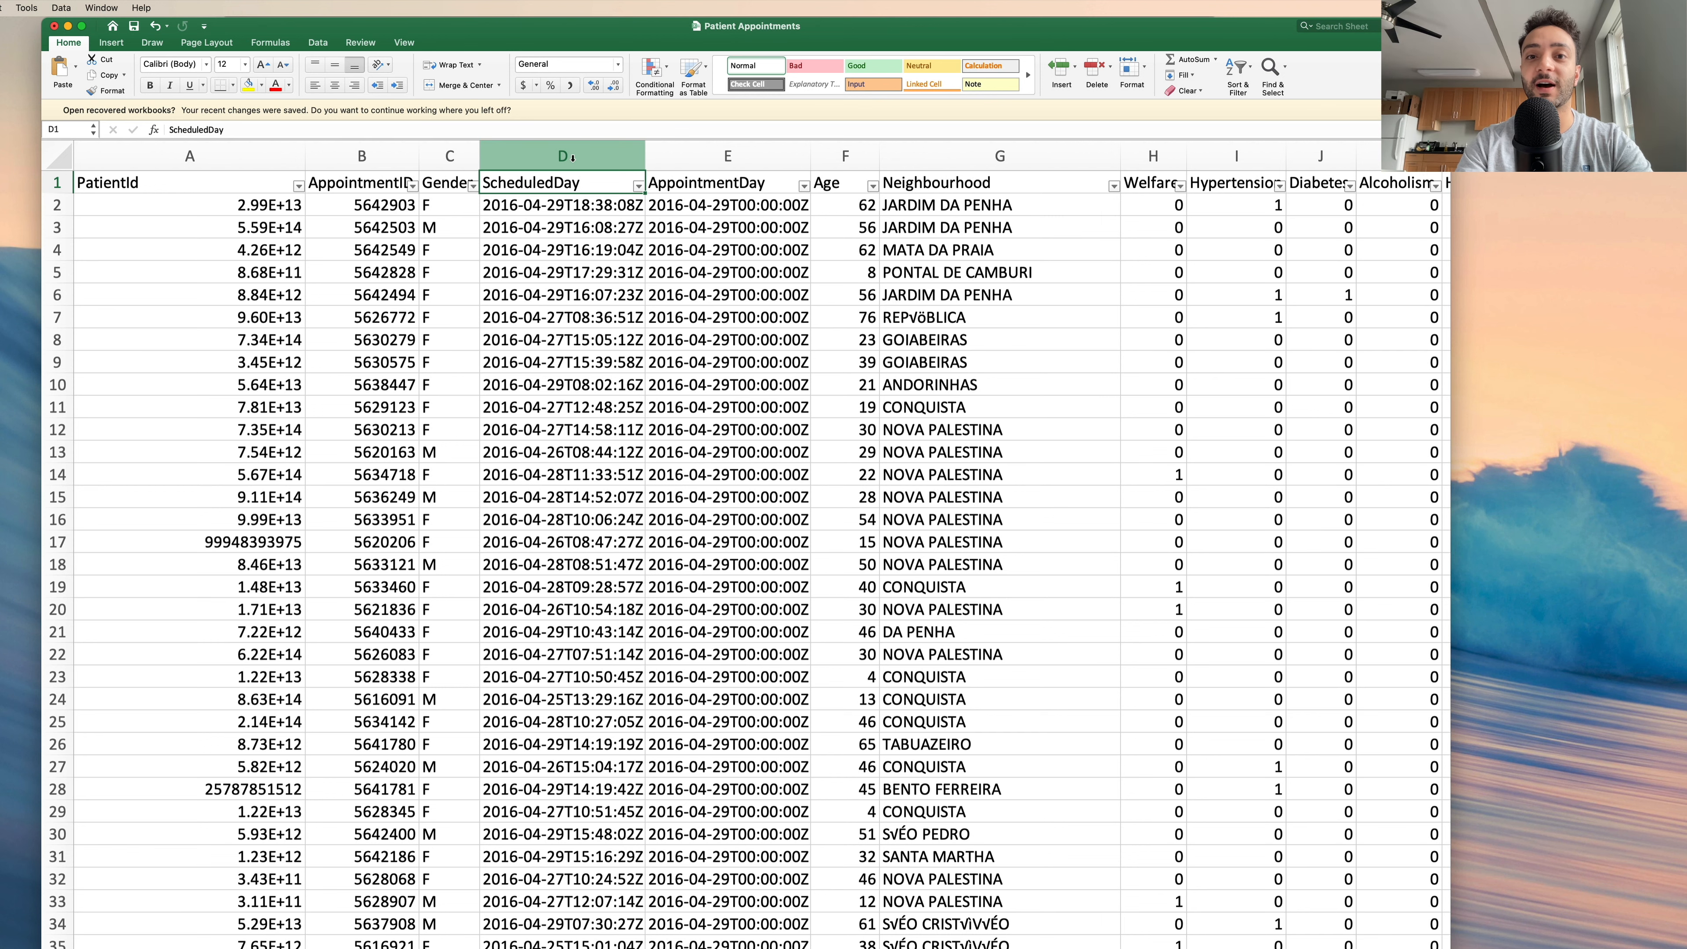
{"action": "scroll", "coordinate": [561, 400], "scroll_direction": "down", "scroll_amount": 7}
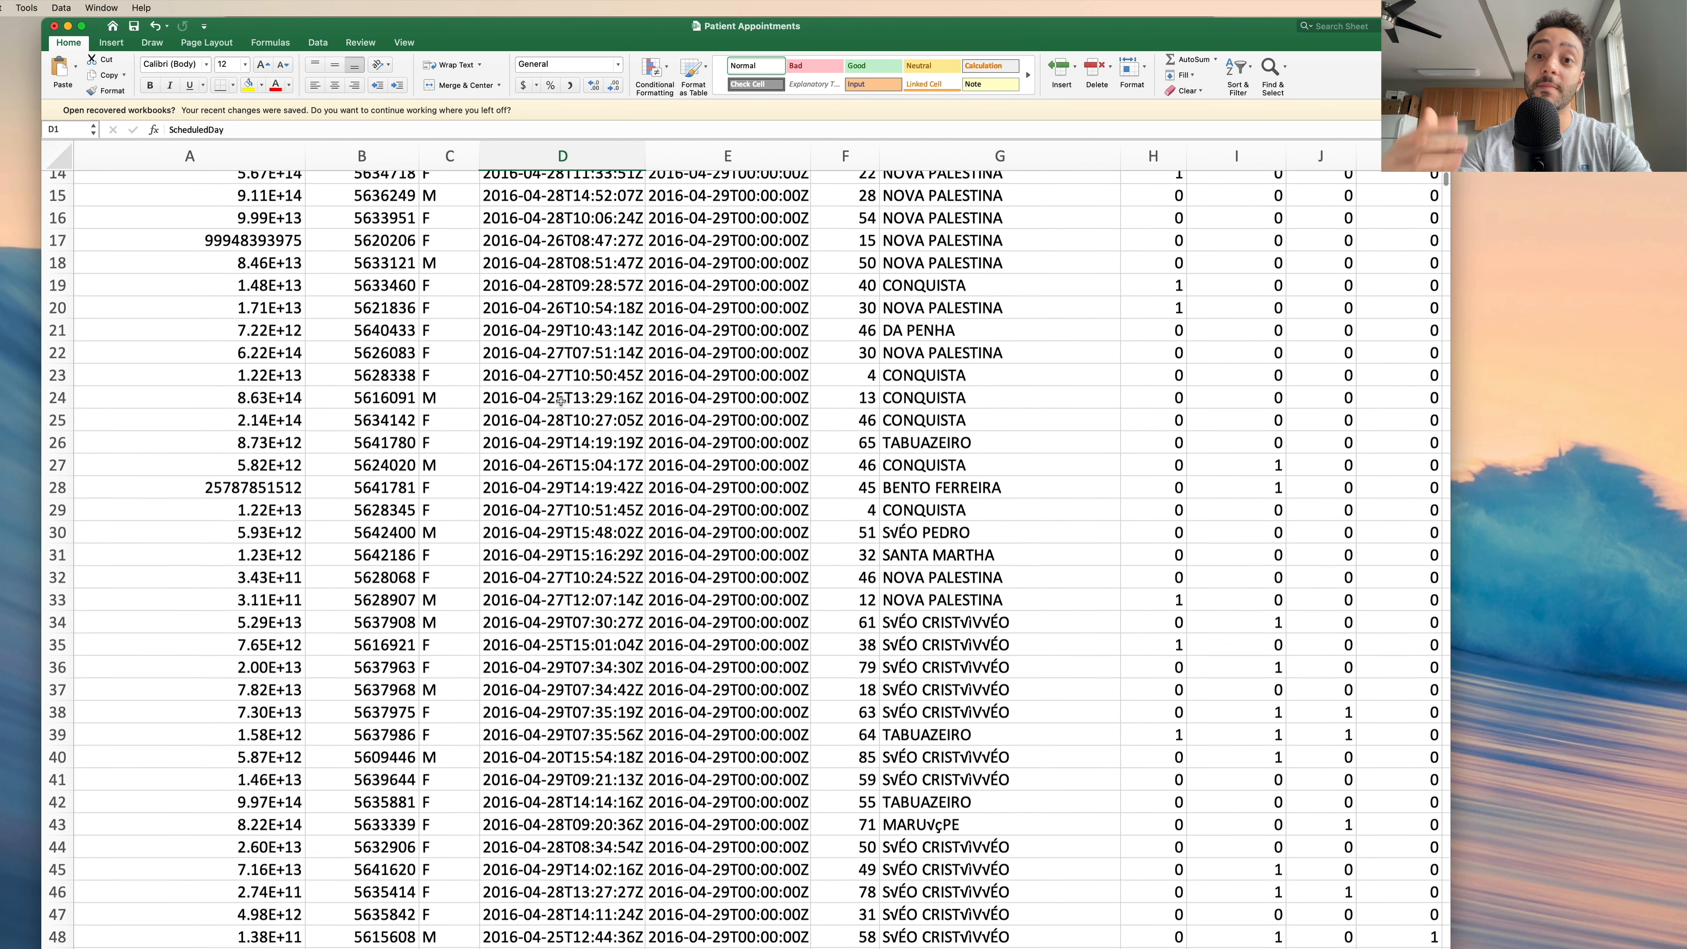
{"action": "scroll", "coordinate": [561, 401], "scroll_direction": "up", "scroll_amount": 7}
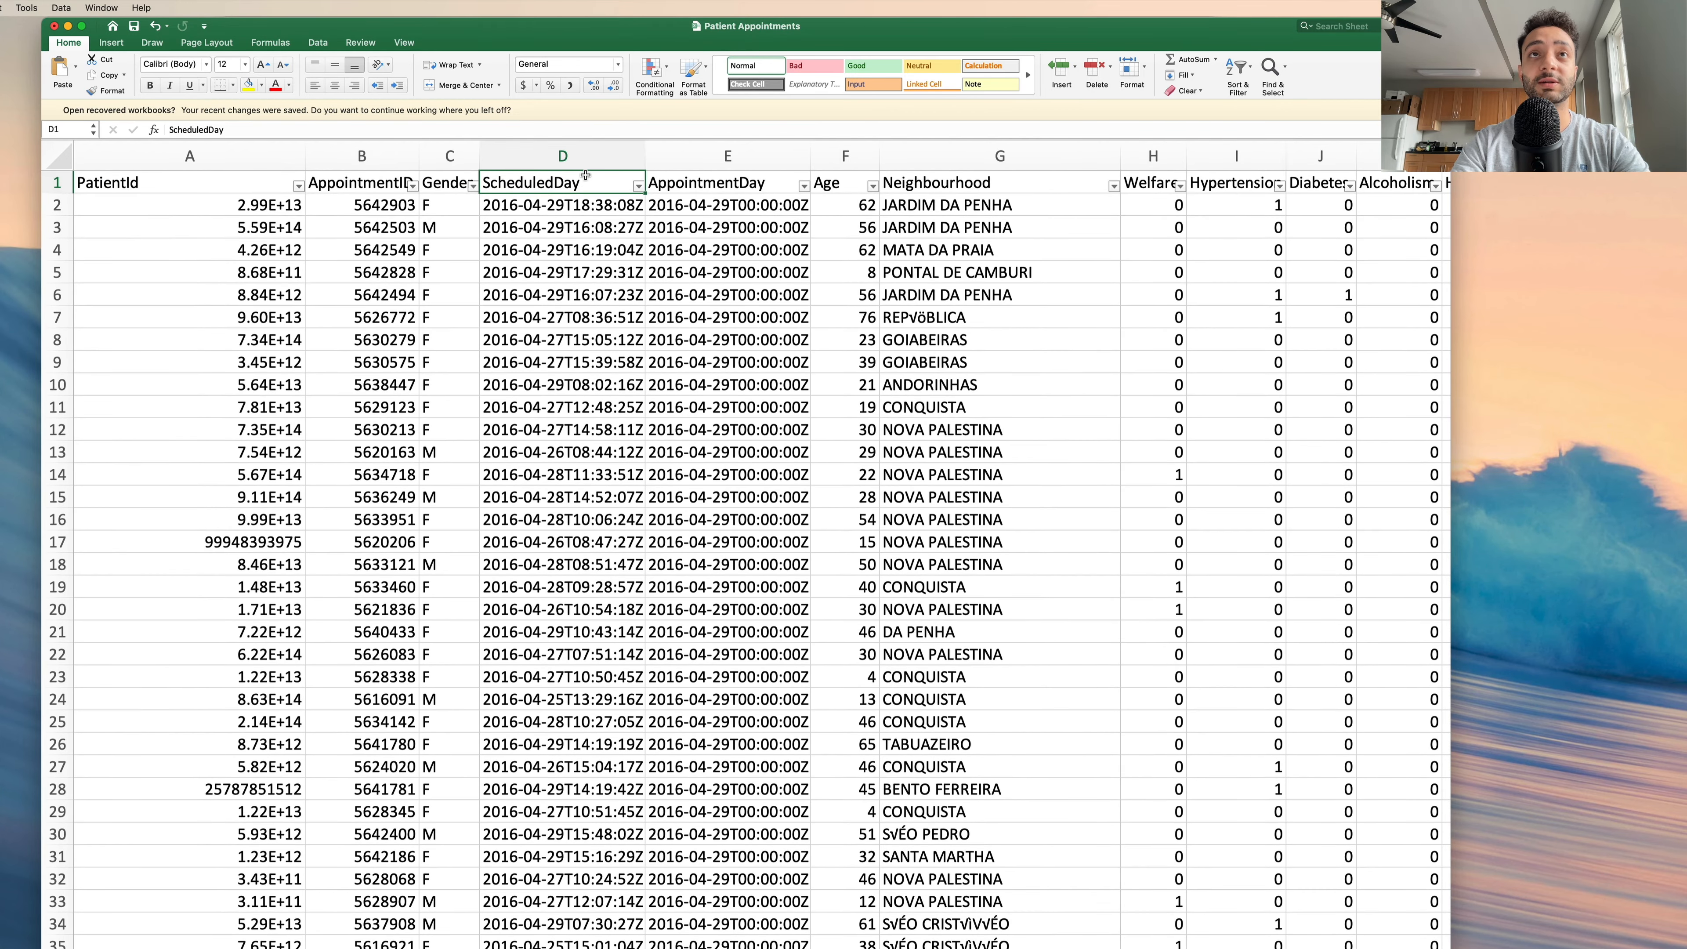
- Add a conditional formatting rule highlighting ScheduledDay cells containing the text 2016-04-29 with light red fill and dark red text
{"action": "left_click", "coordinate": [584, 159]}
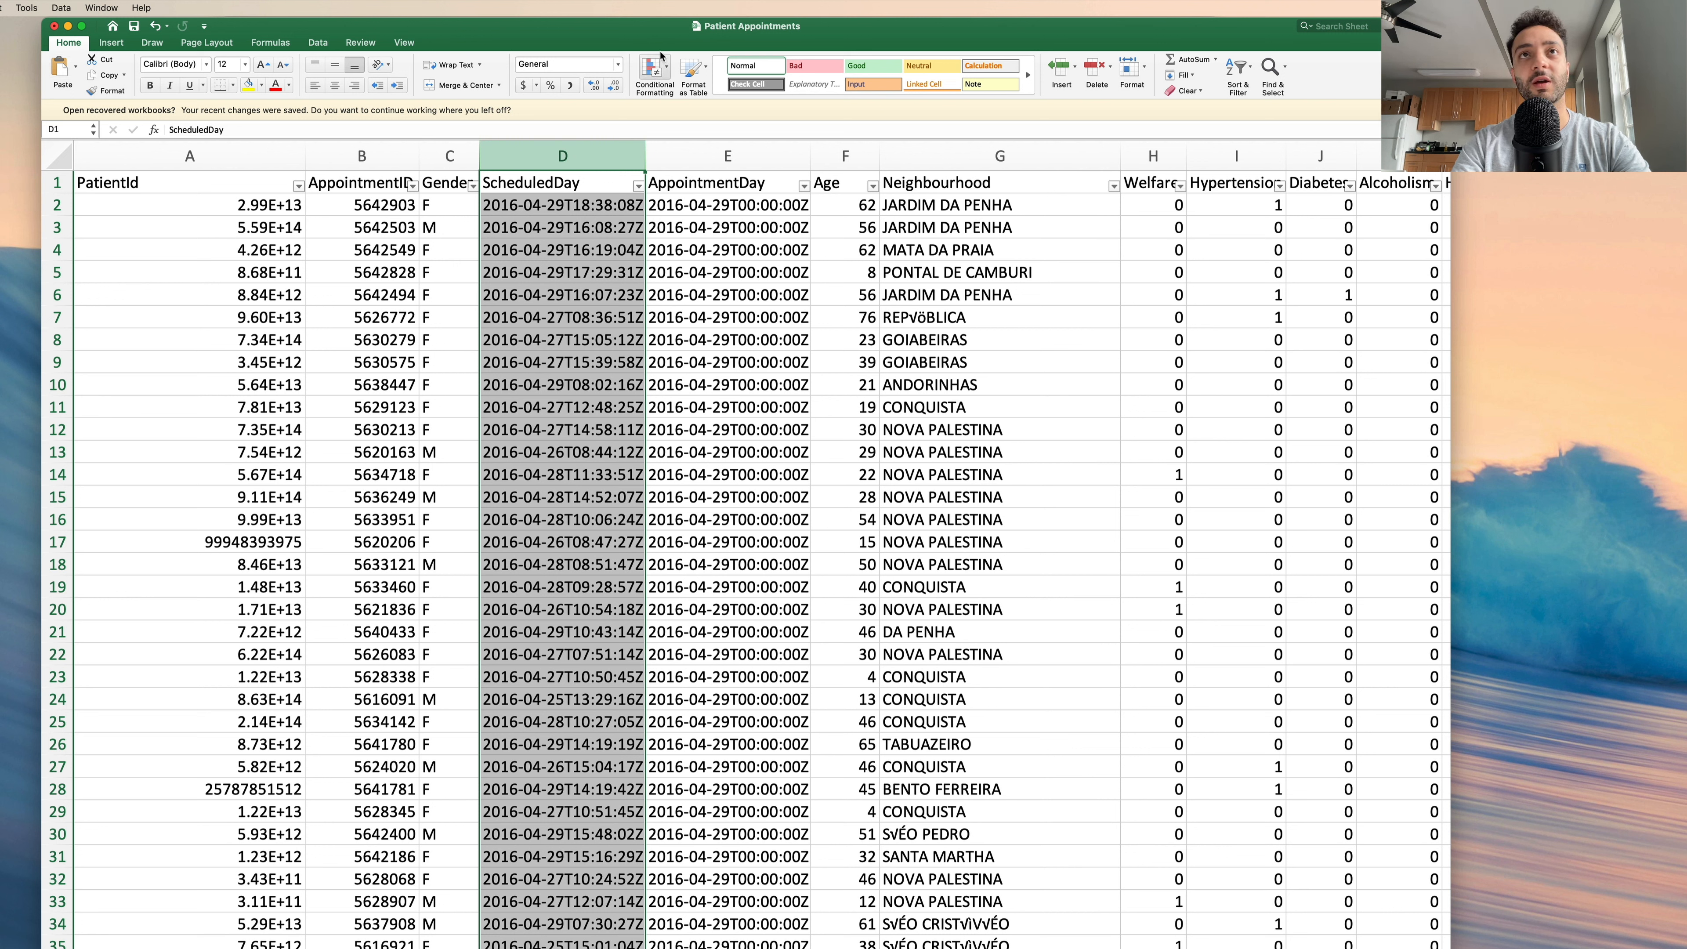
{"action": "left_click", "coordinate": [656, 69]}
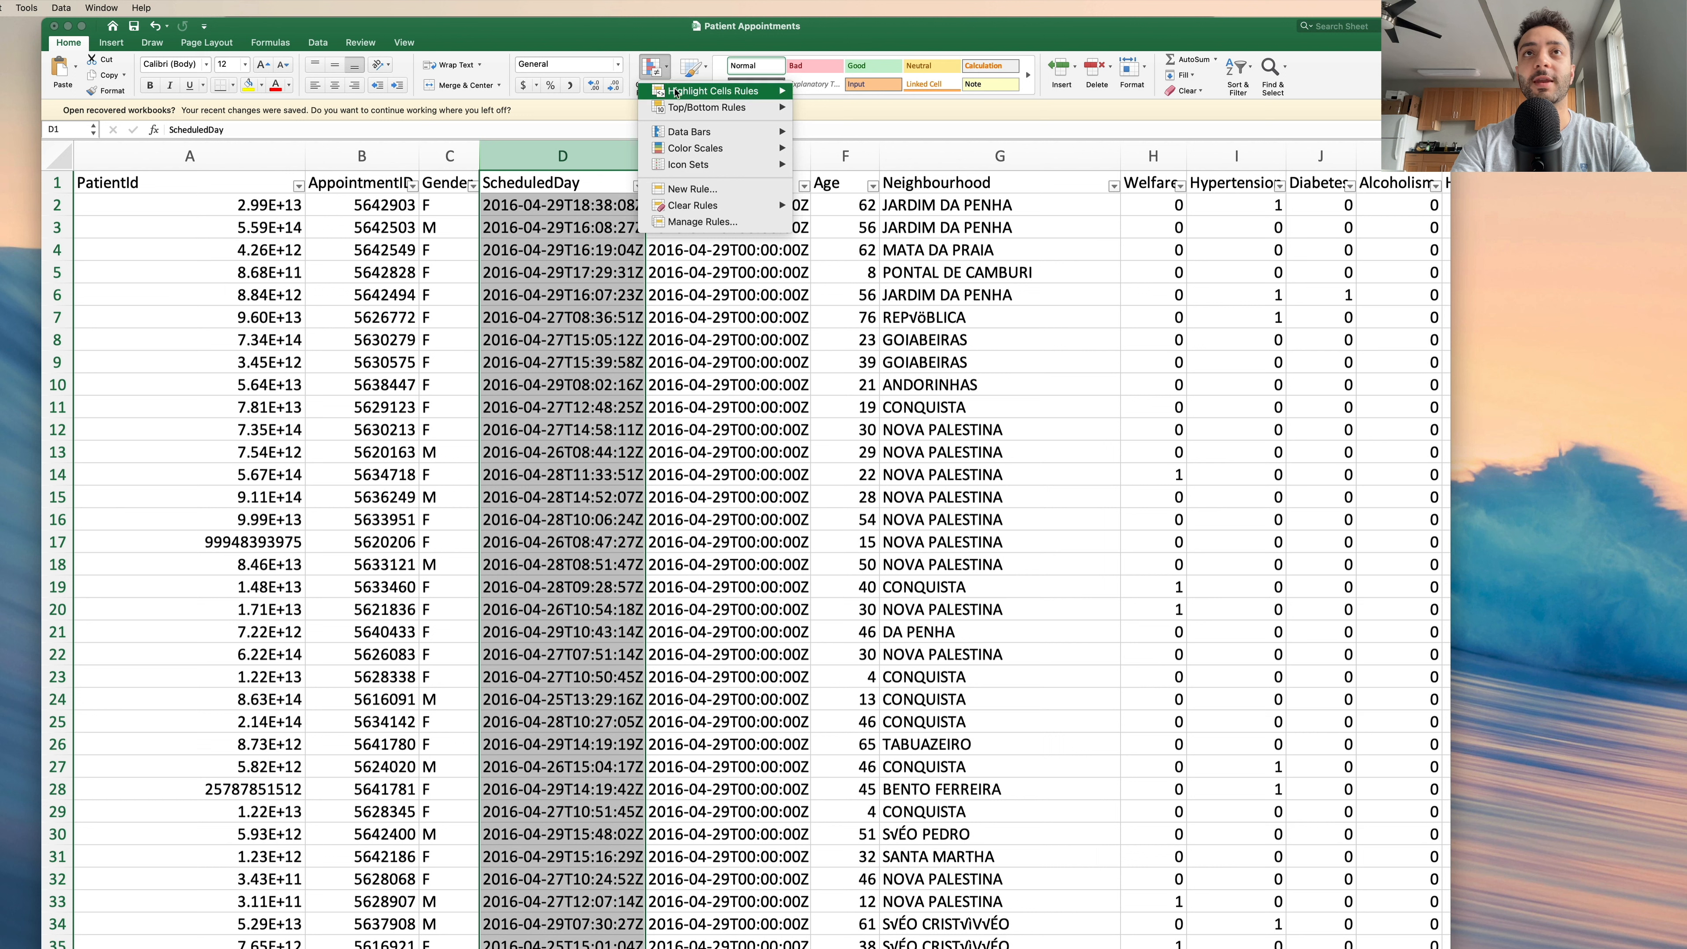
{"action": "mouse_move", "coordinate": [683, 95]}
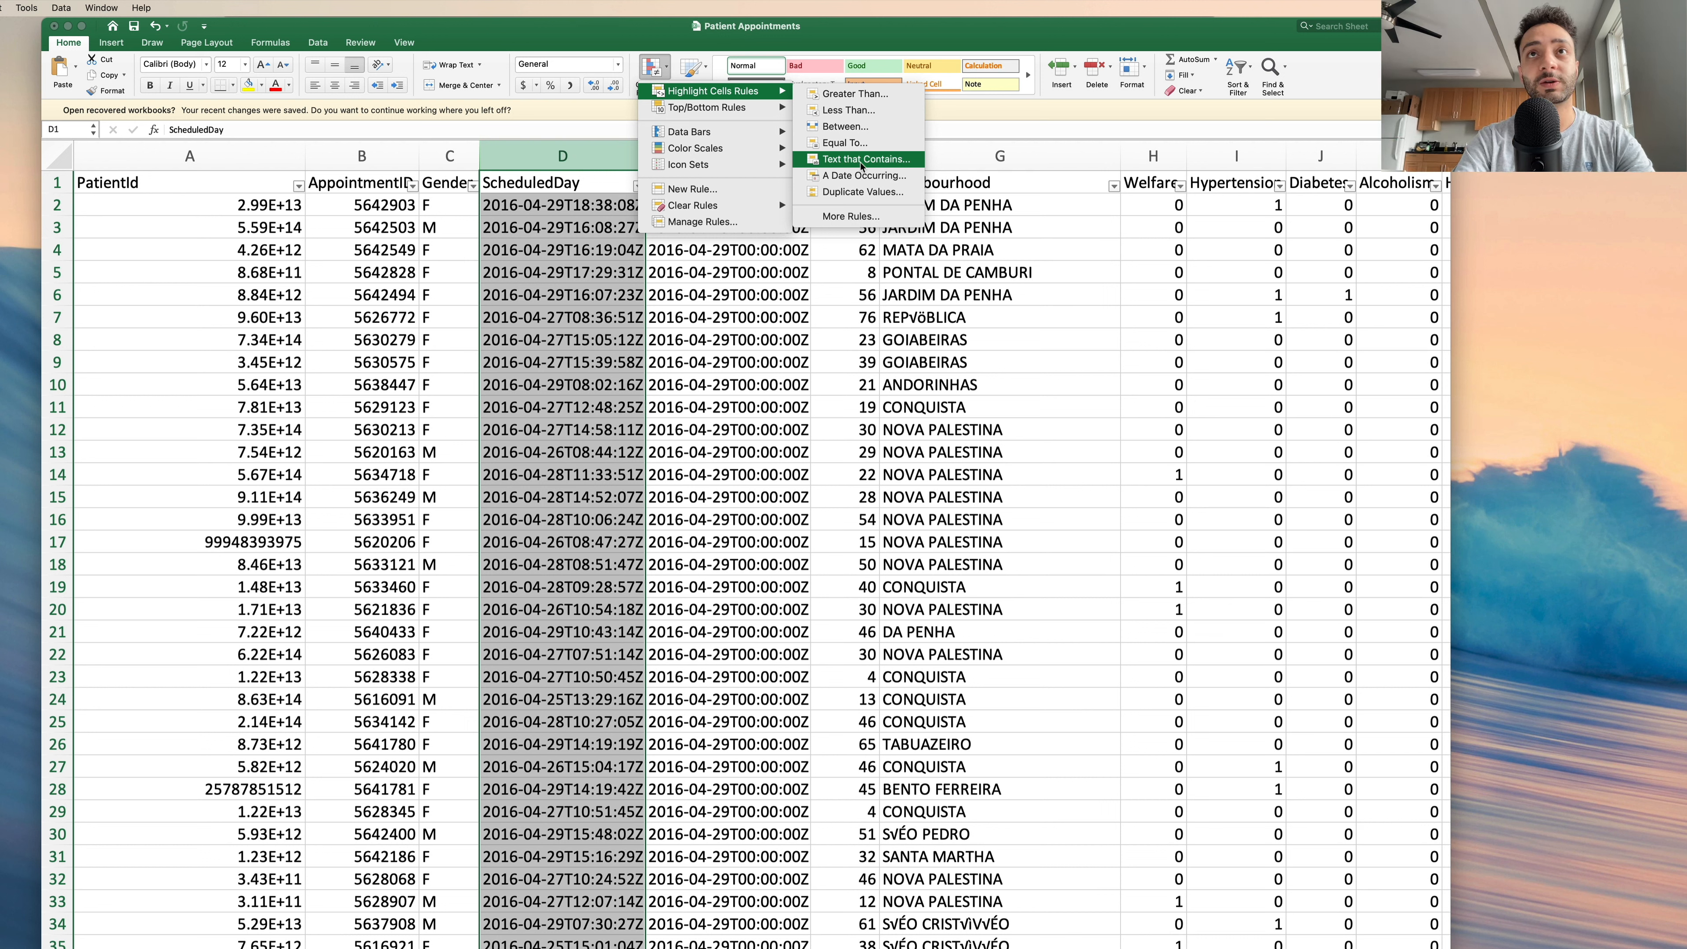
{"action": "left_click", "coordinate": [857, 164]}
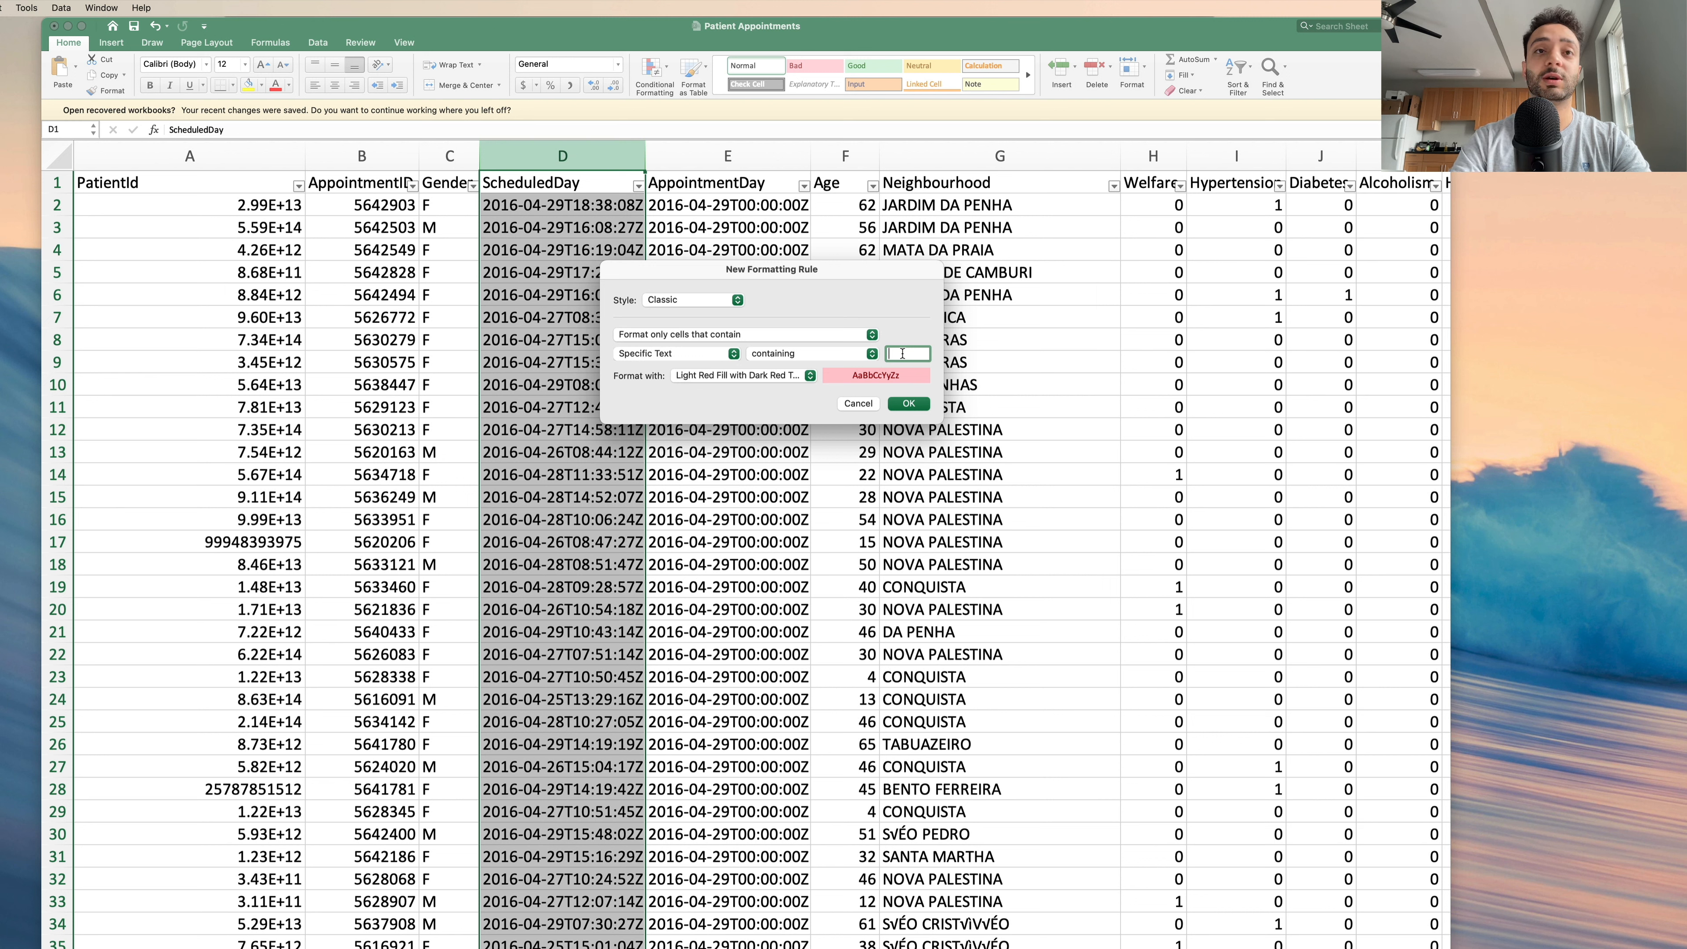
{"action": "type", "text": "201"}
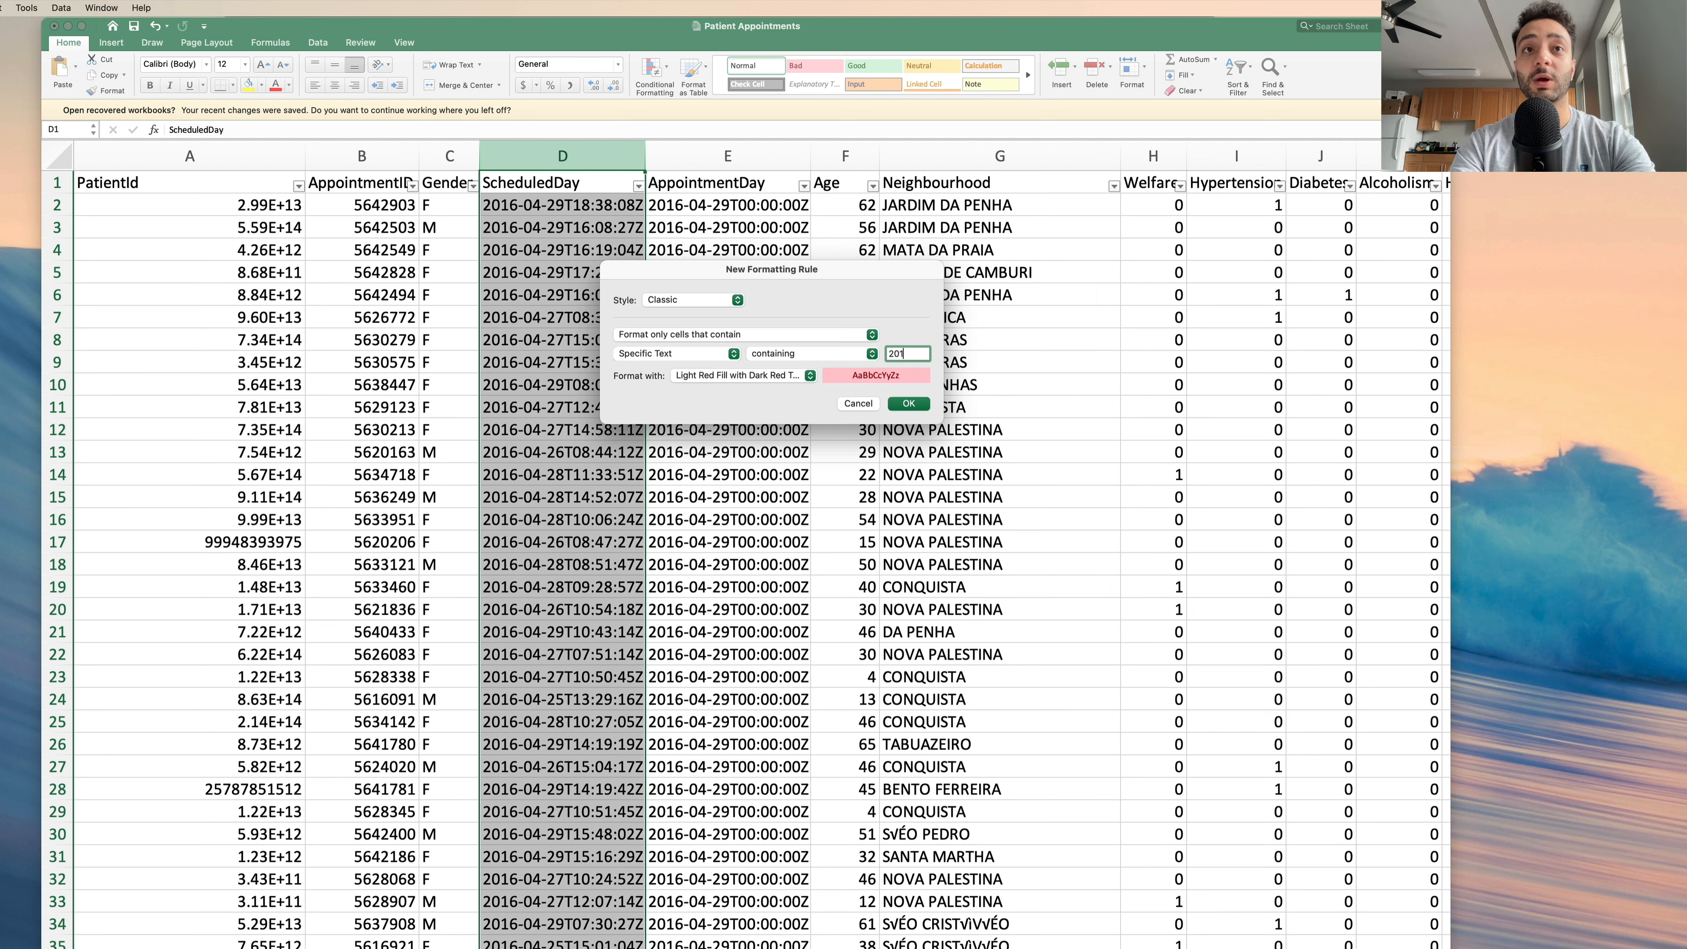
{"action": "type", "text": "6"}
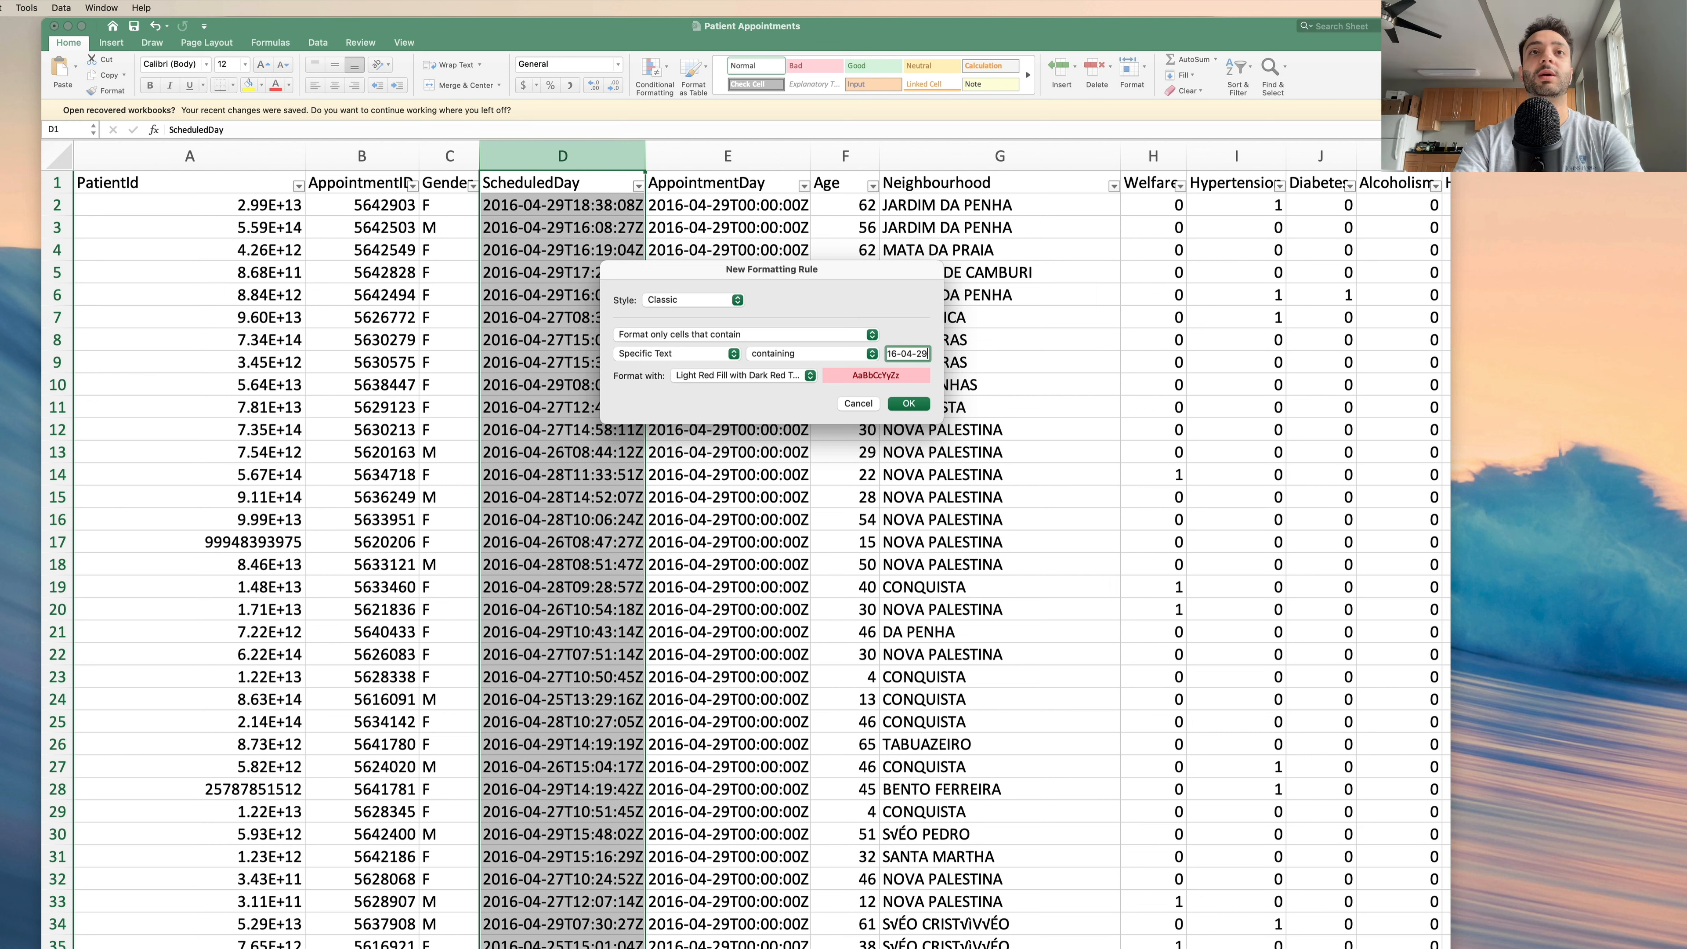
{"action": "left_click", "coordinate": [909, 403]}
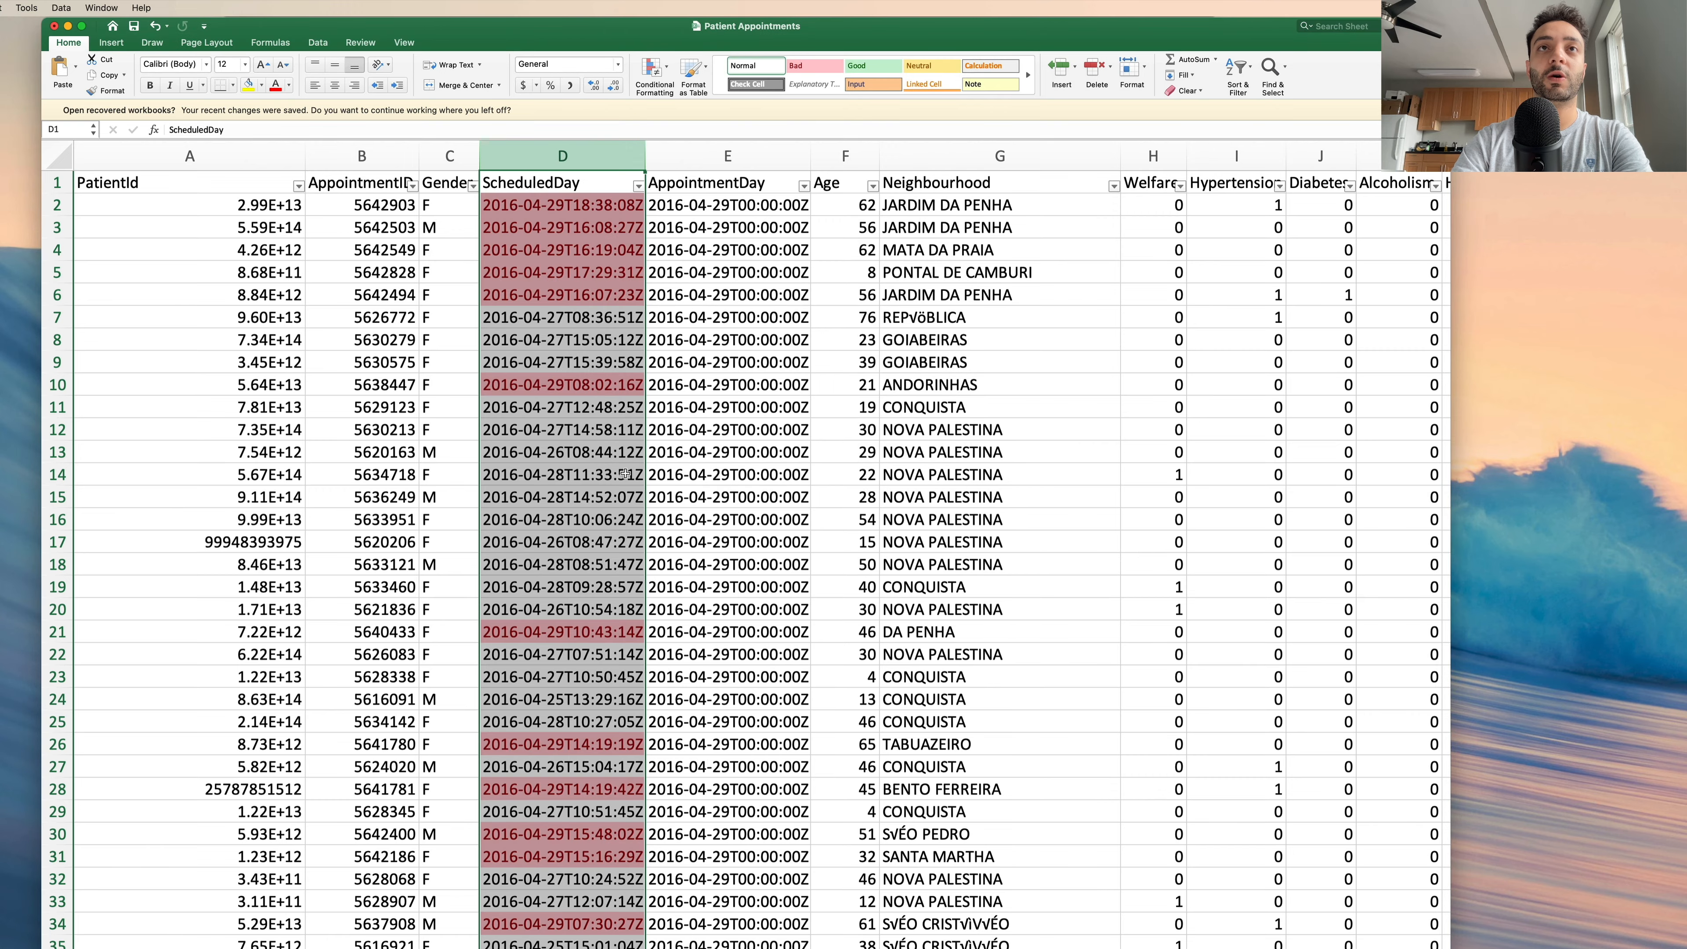
{"action": "scroll", "coordinate": [624, 474], "scroll_direction": "down", "scroll_amount": 8}
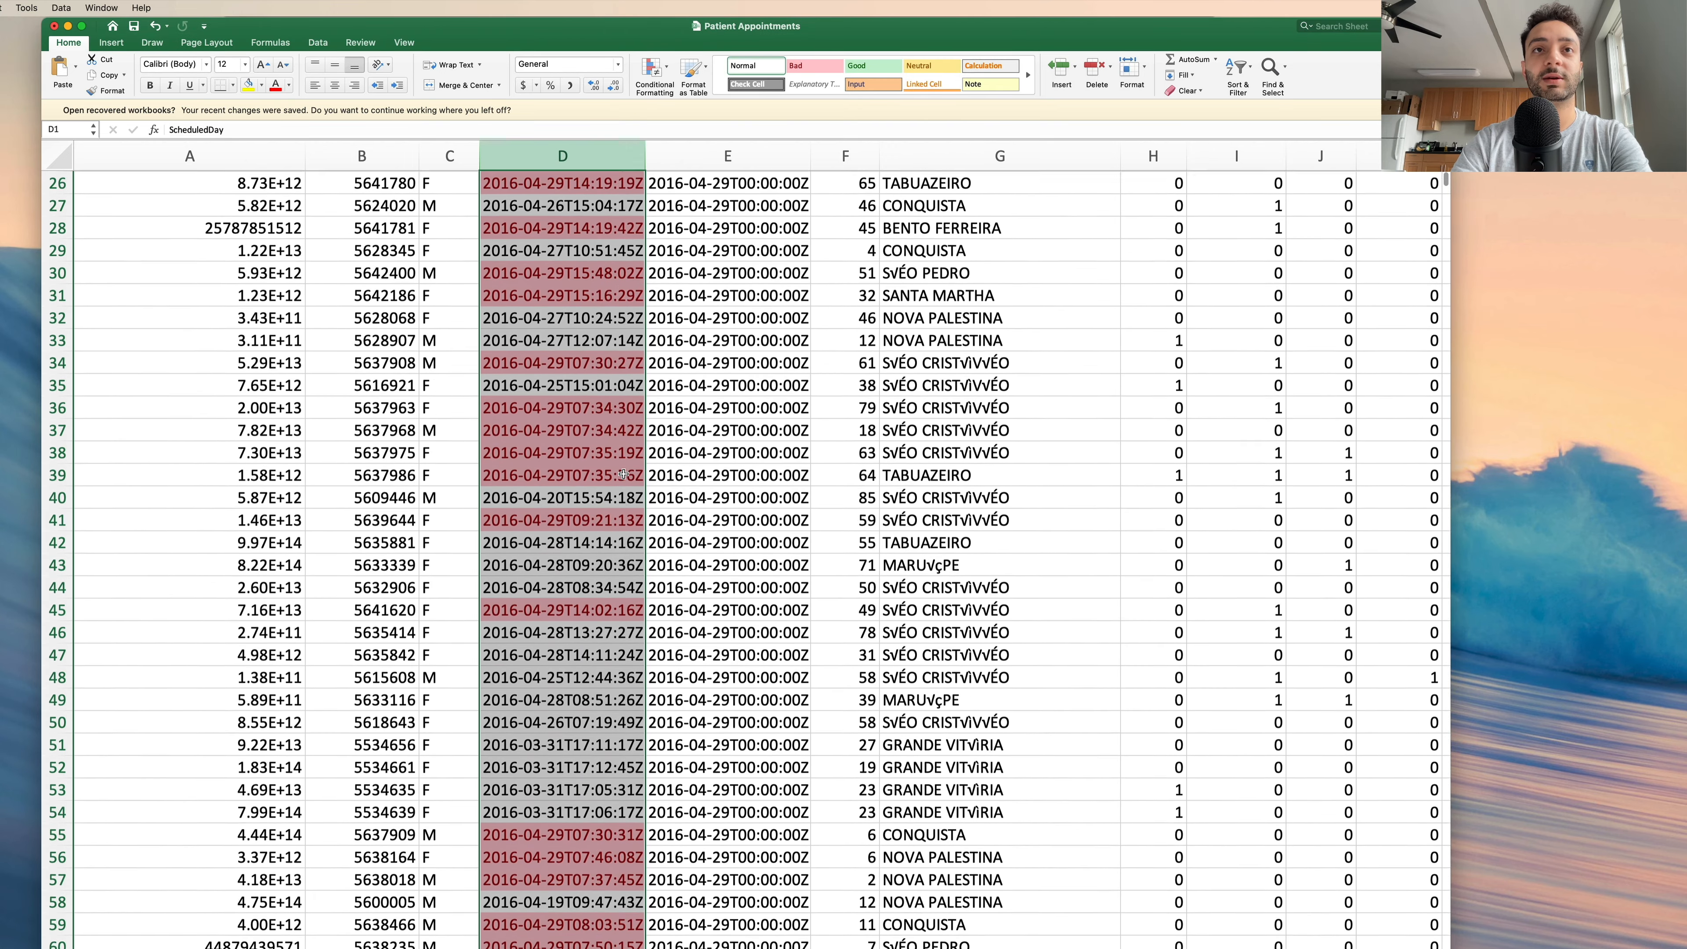
{"action": "scroll", "coordinate": [624, 473], "scroll_direction": "down", "scroll_amount": 8}
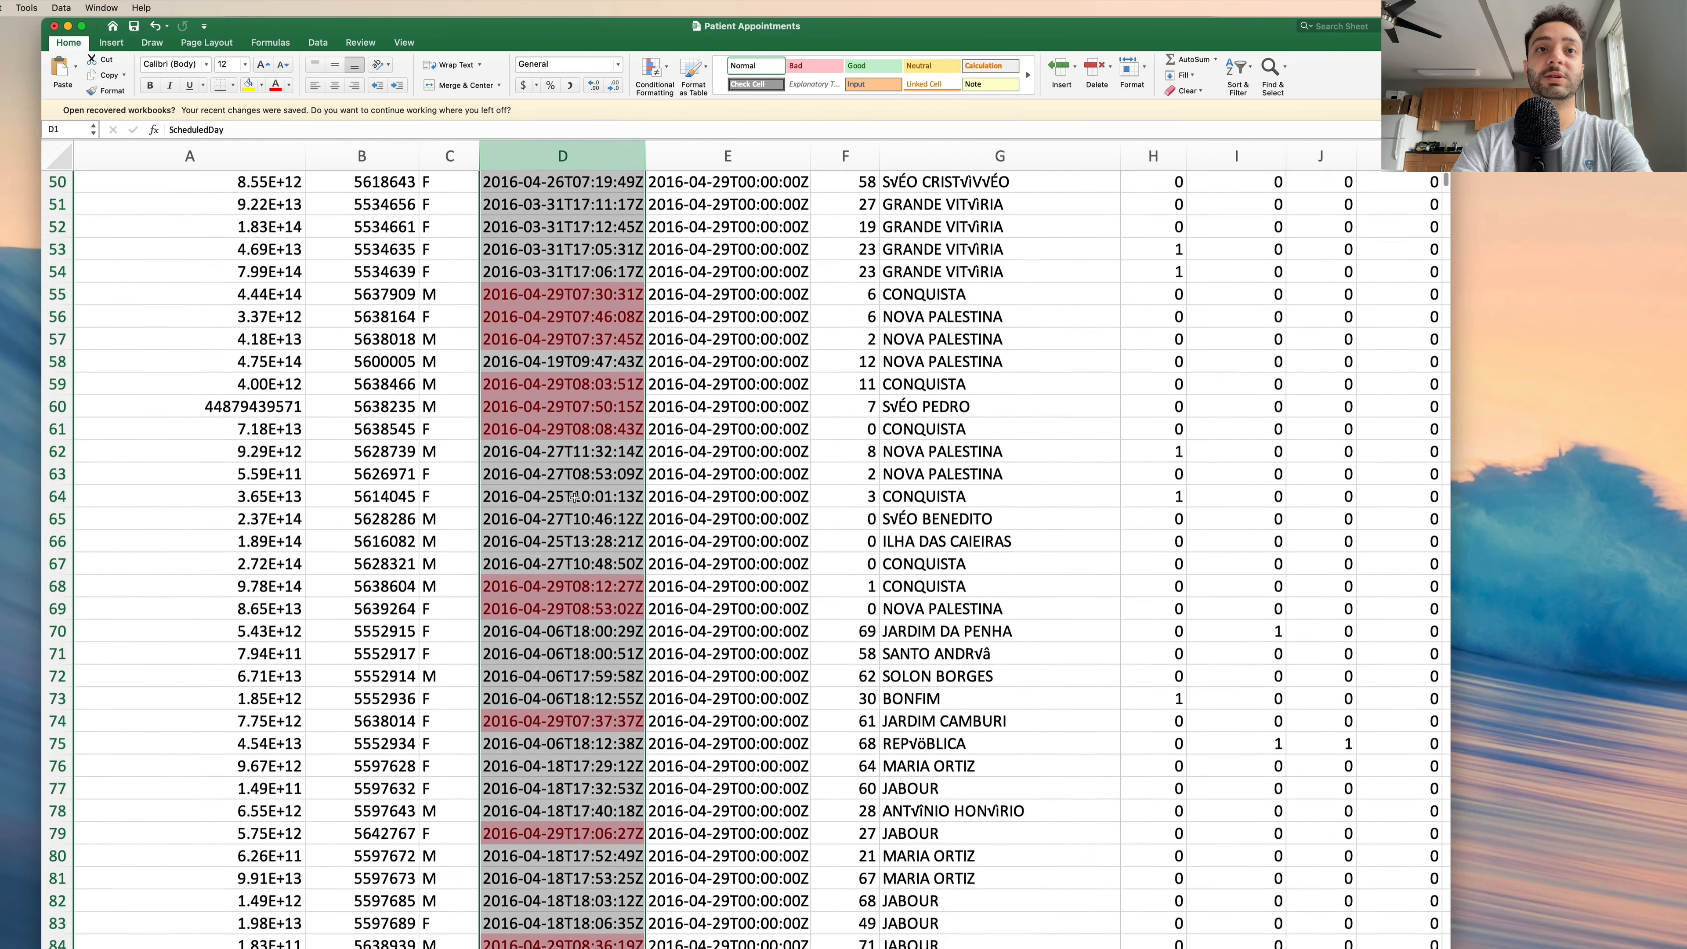
- Look through the ScheduledDay column to compare the cells highlighted for 2016-04-29 with the unhighlighted ones
{"action": "scroll", "coordinate": [574, 497], "scroll_direction": "down", "scroll_amount": 3}
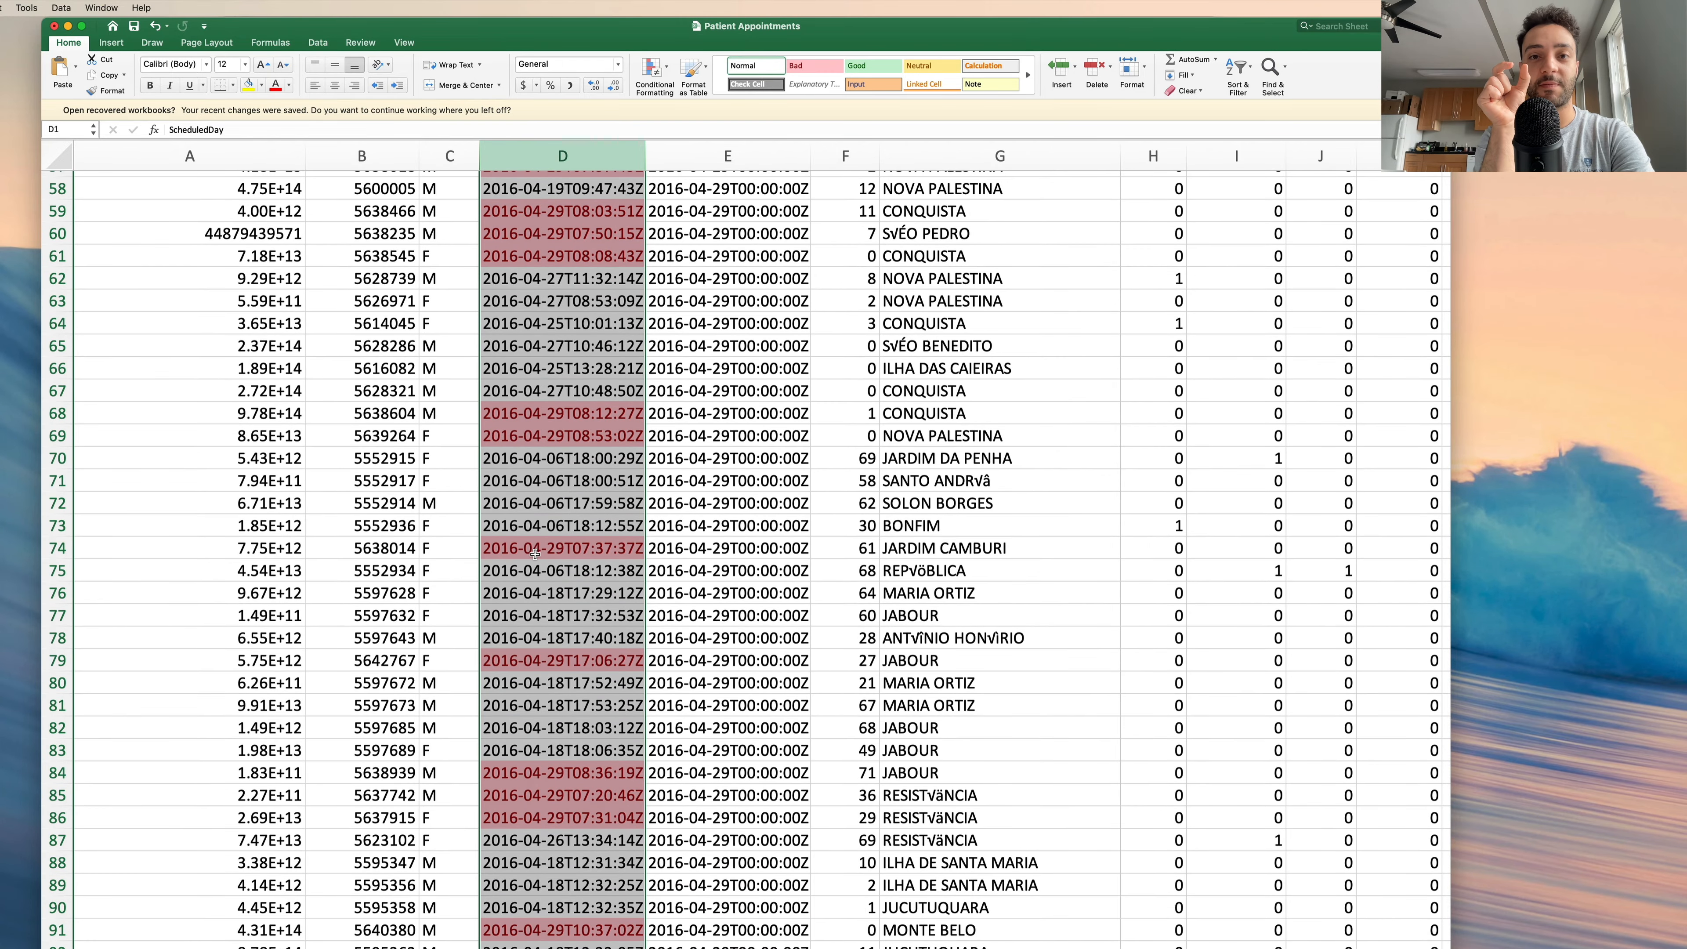
{"action": "scroll", "coordinate": [538, 604], "scroll_direction": "down", "scroll_amount": 2}
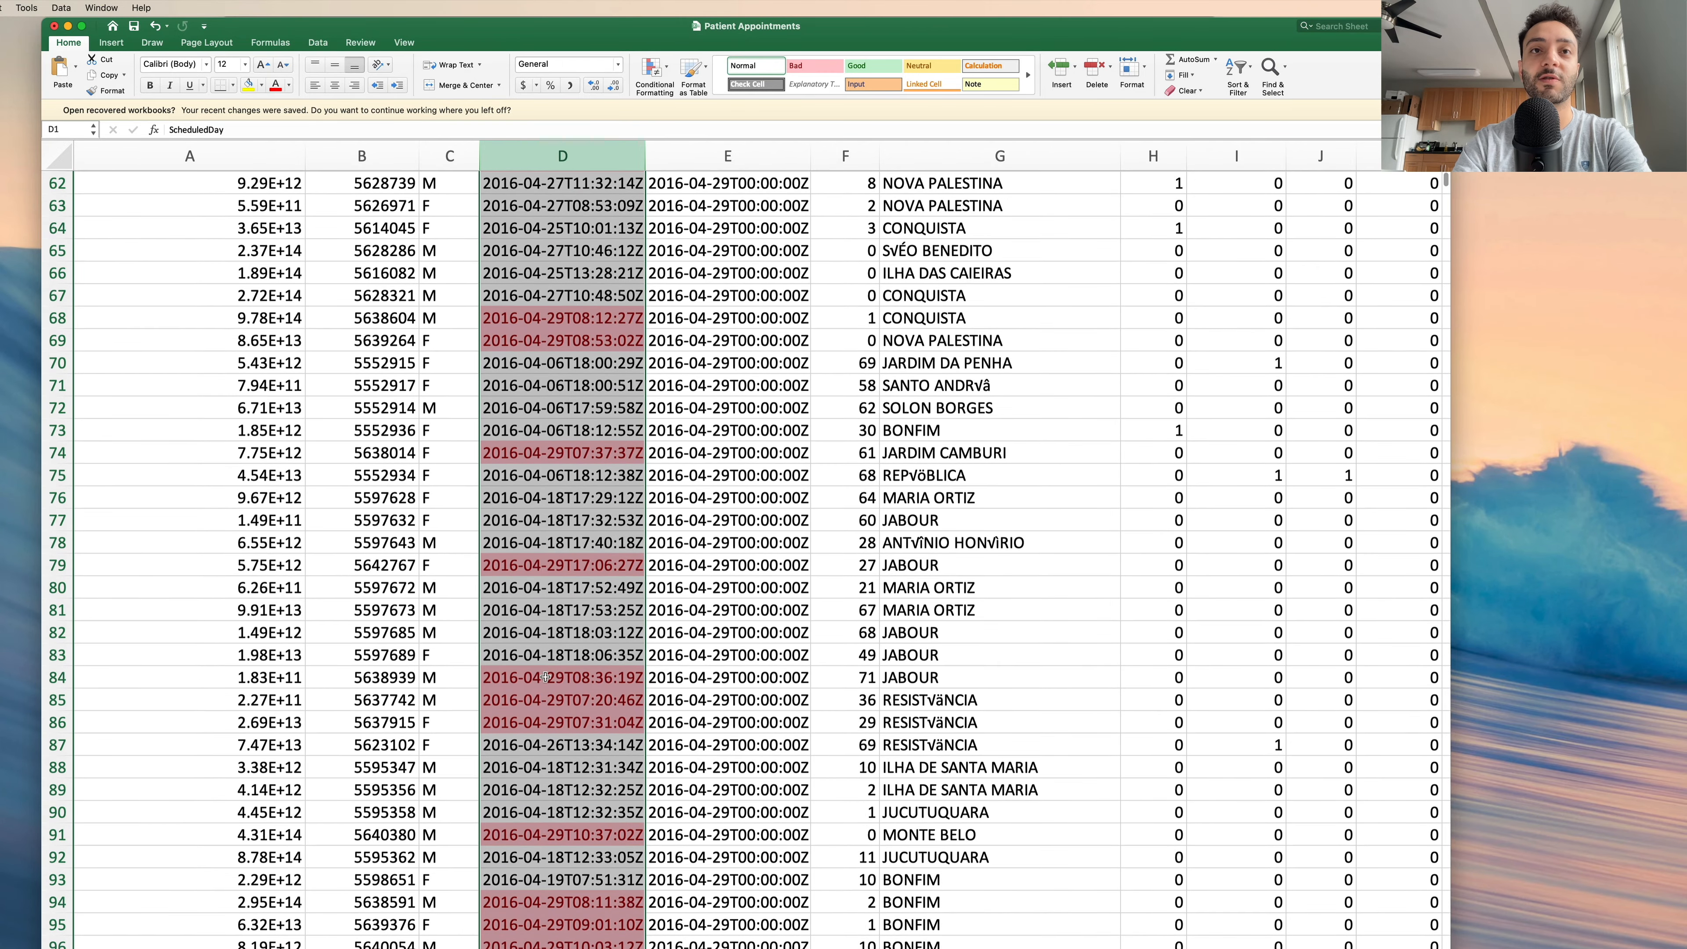
{"action": "scroll", "coordinate": [565, 622], "scroll_direction": "down", "scroll_amount": 4}
{"action": "scroll", "coordinate": [566, 622], "scroll_direction": "up", "scroll_amount": 14}
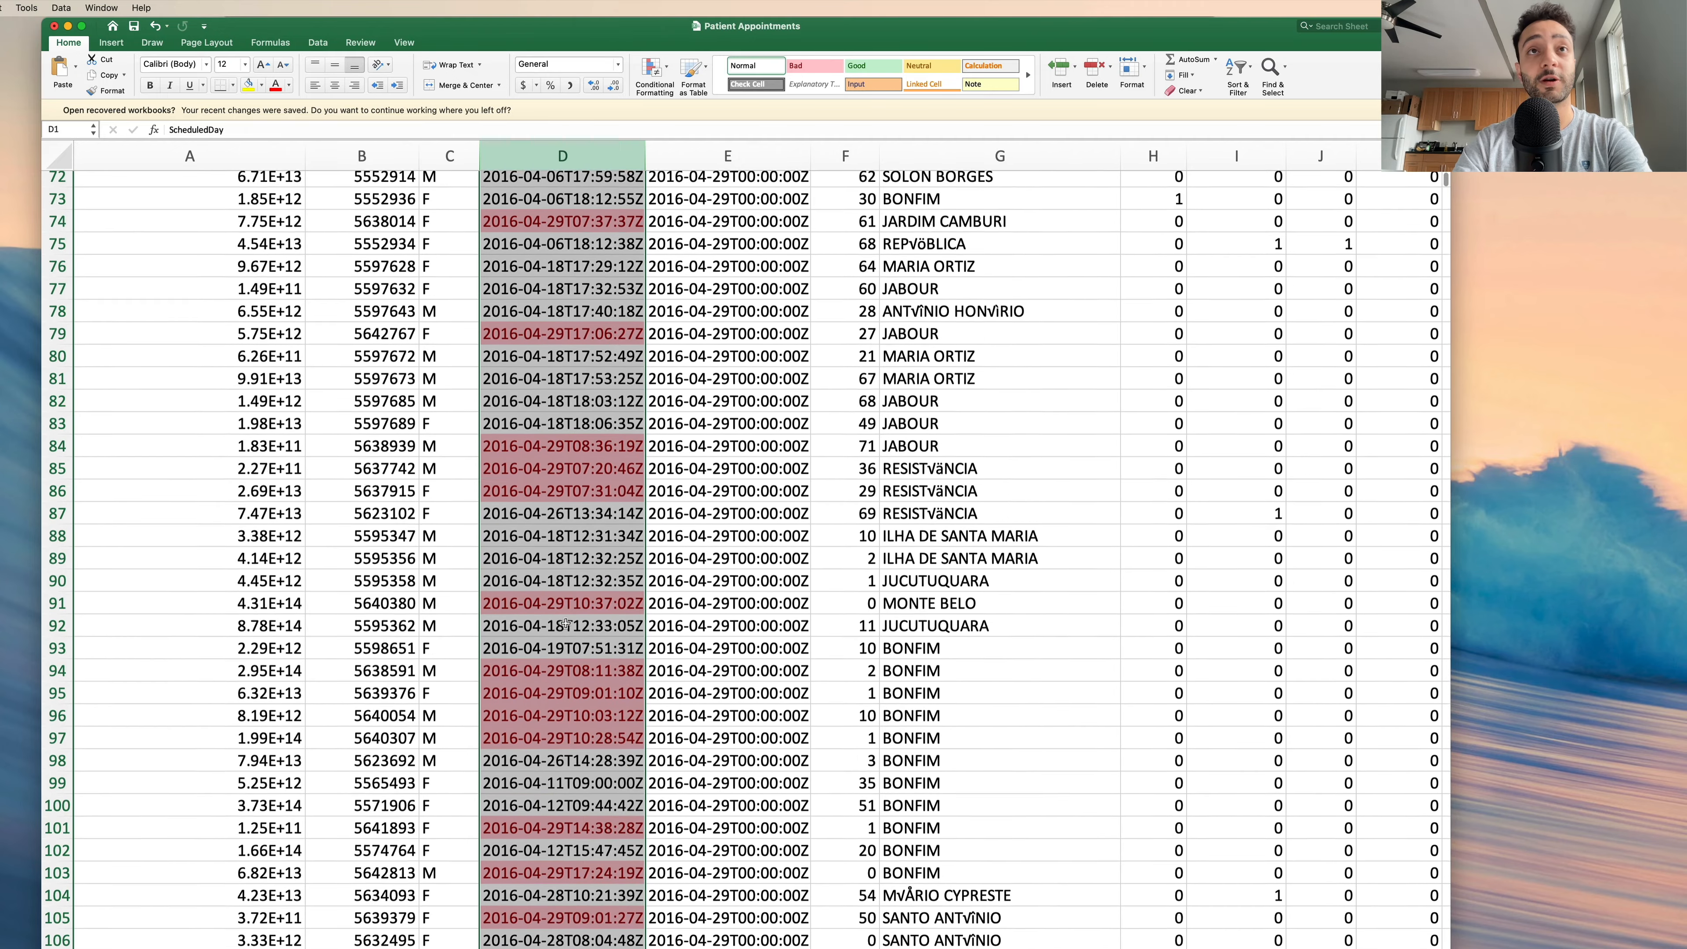
{"action": "scroll", "coordinate": [565, 623], "scroll_direction": "up", "scroll_amount": 12}
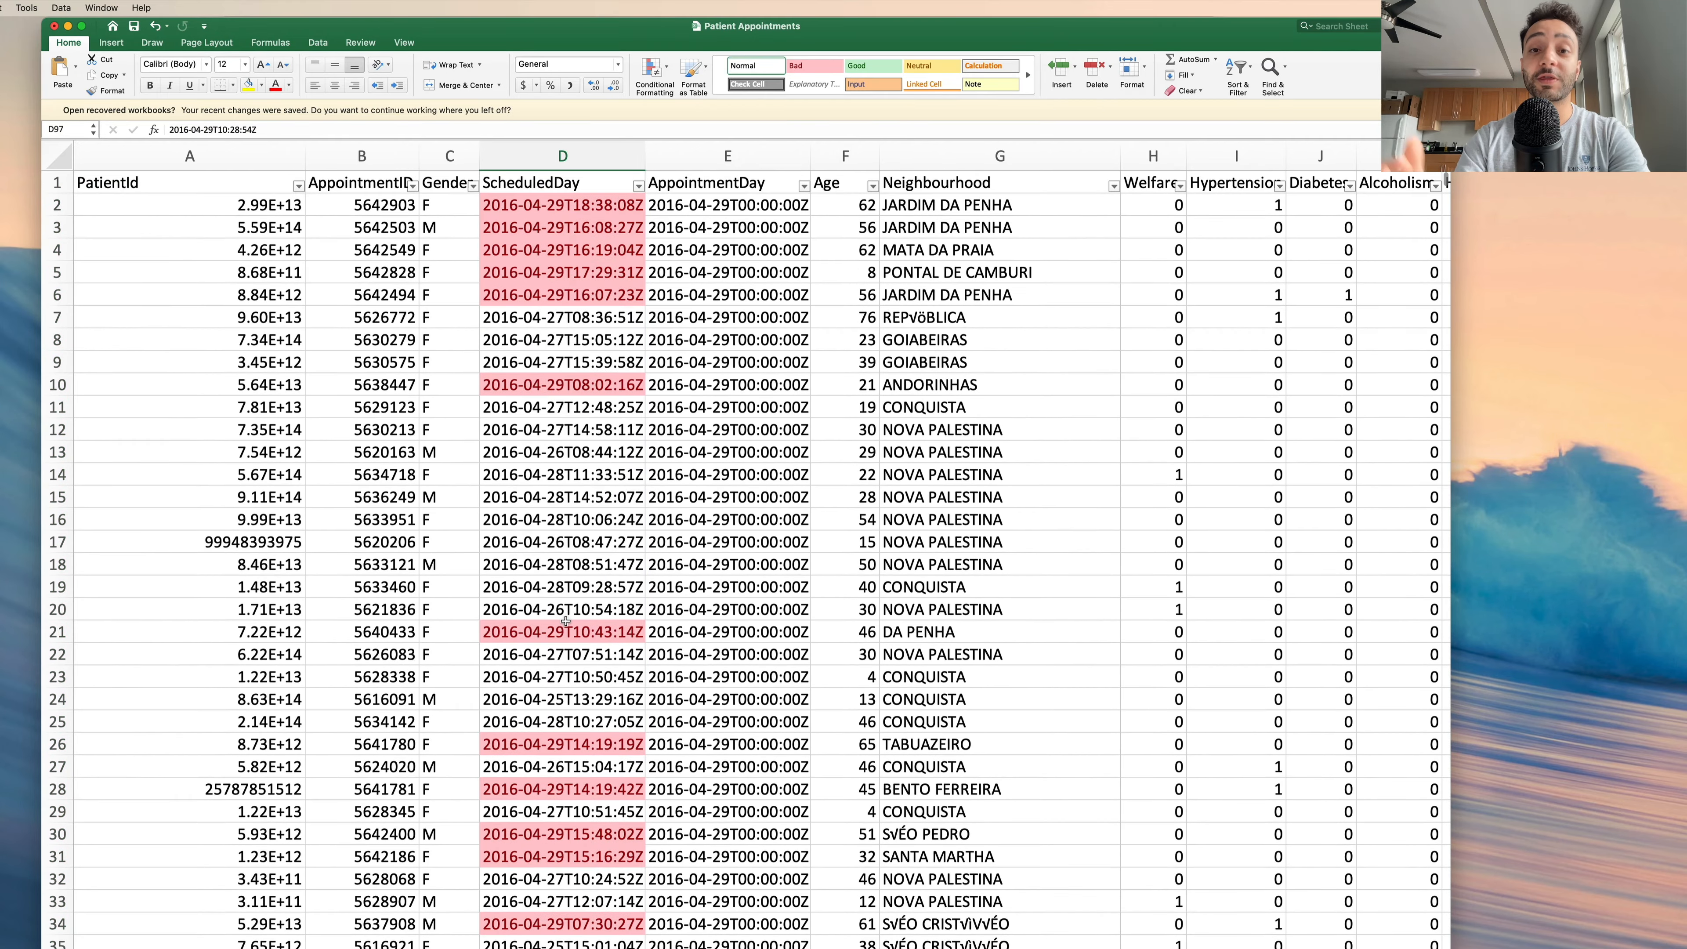
{"action": "scroll", "coordinate": [565, 621], "scroll_direction": "down", "scroll_amount": 20}
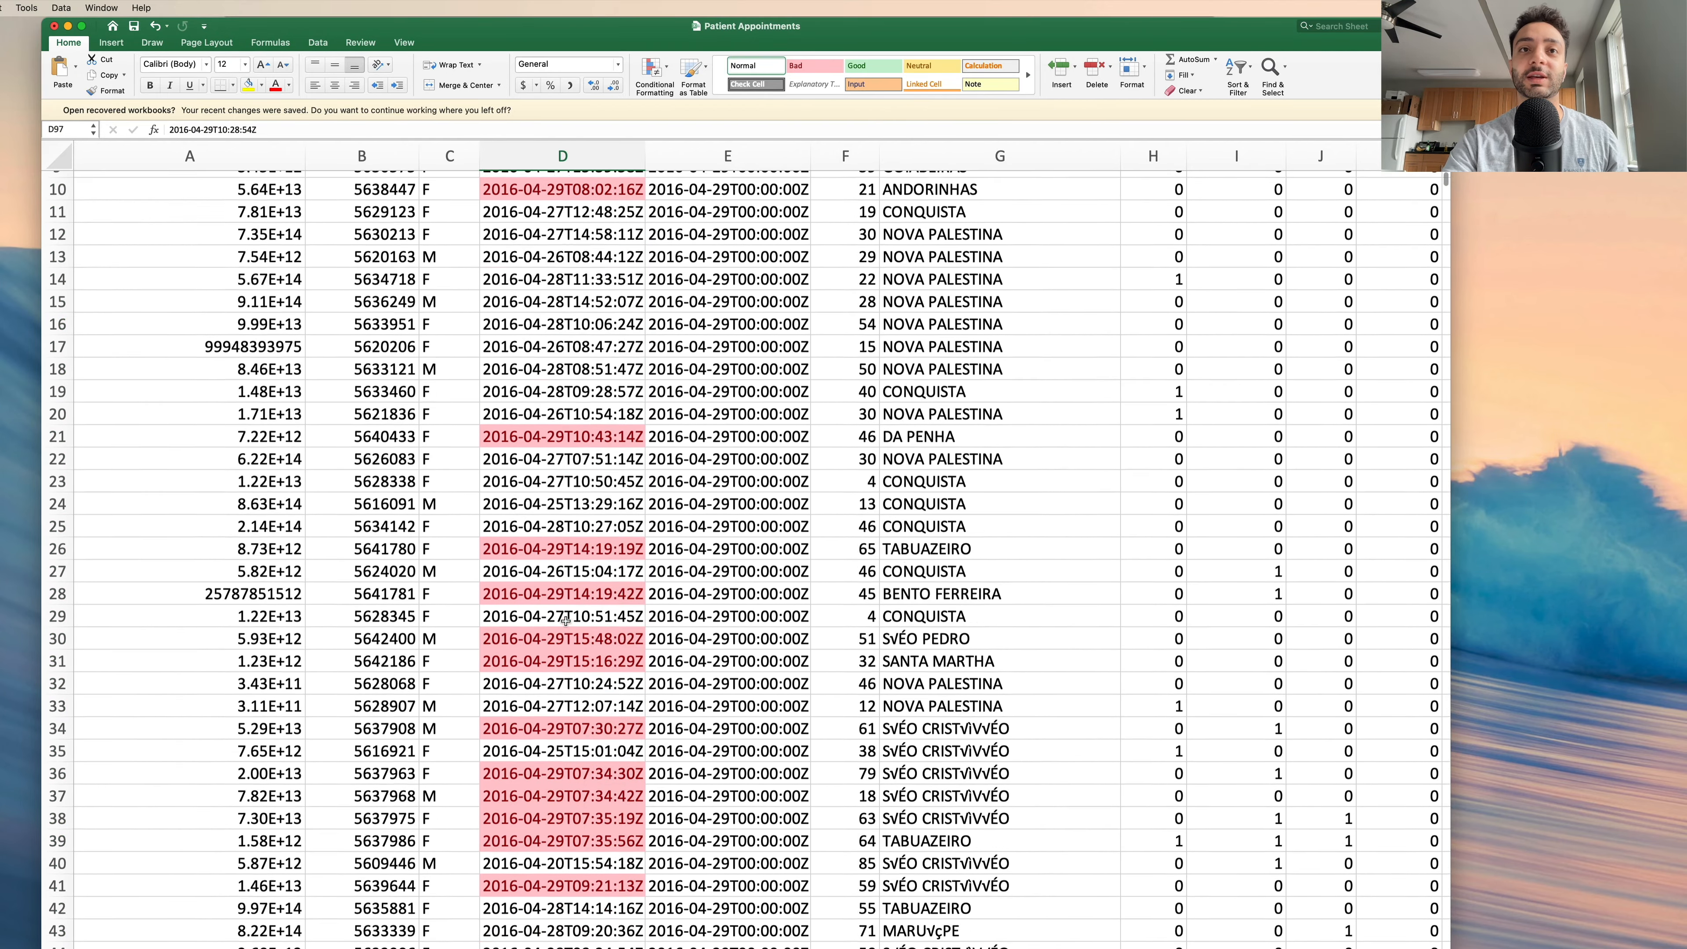
{"action": "scroll", "coordinate": [565, 620], "scroll_direction": "down", "scroll_amount": 13}
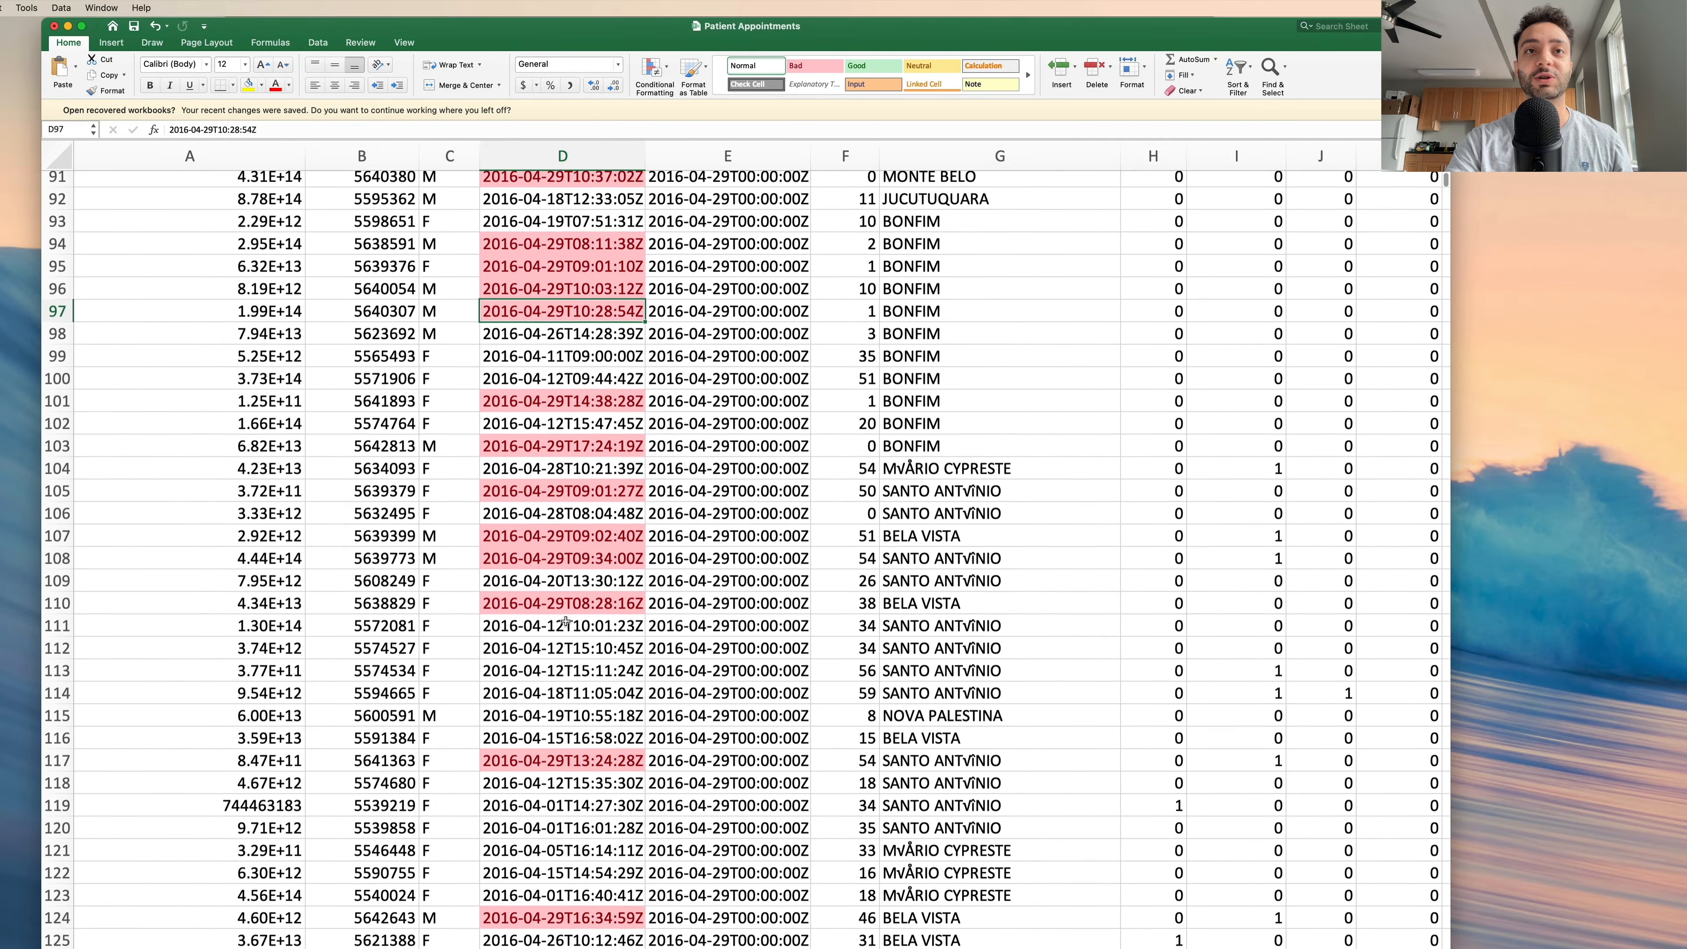
{"action": "scroll", "coordinate": [565, 621], "scroll_direction": "up", "scroll_amount": 20}
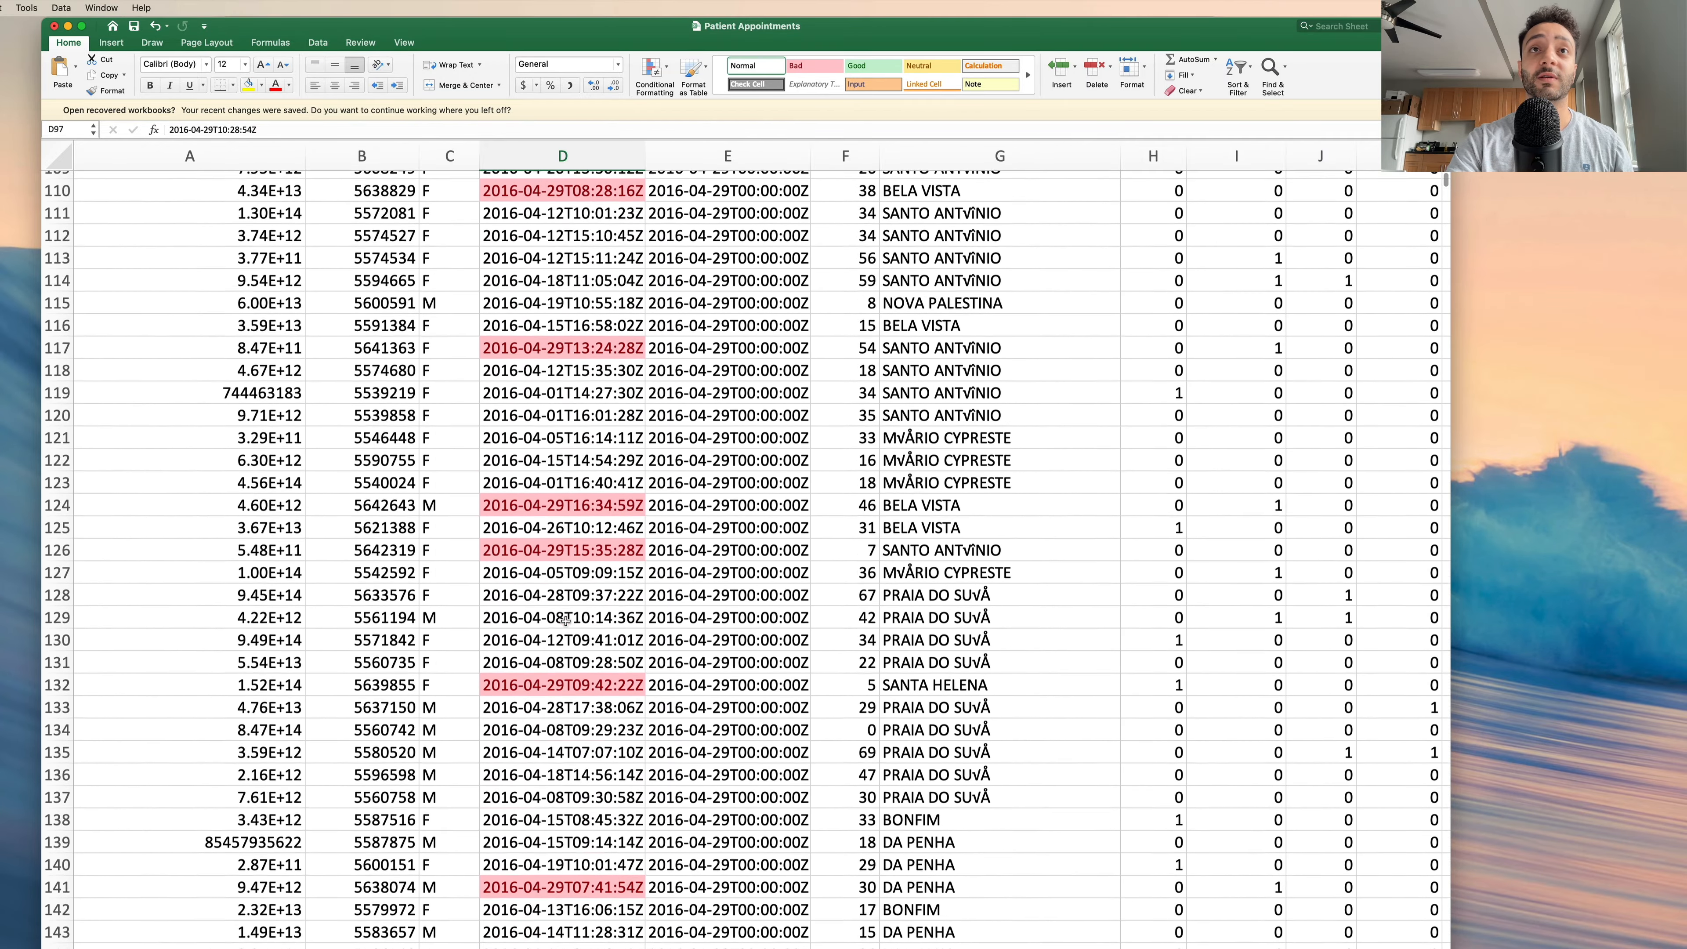
{"action": "scroll", "coordinate": [566, 407], "scroll_direction": "up", "scroll_amount": 6}
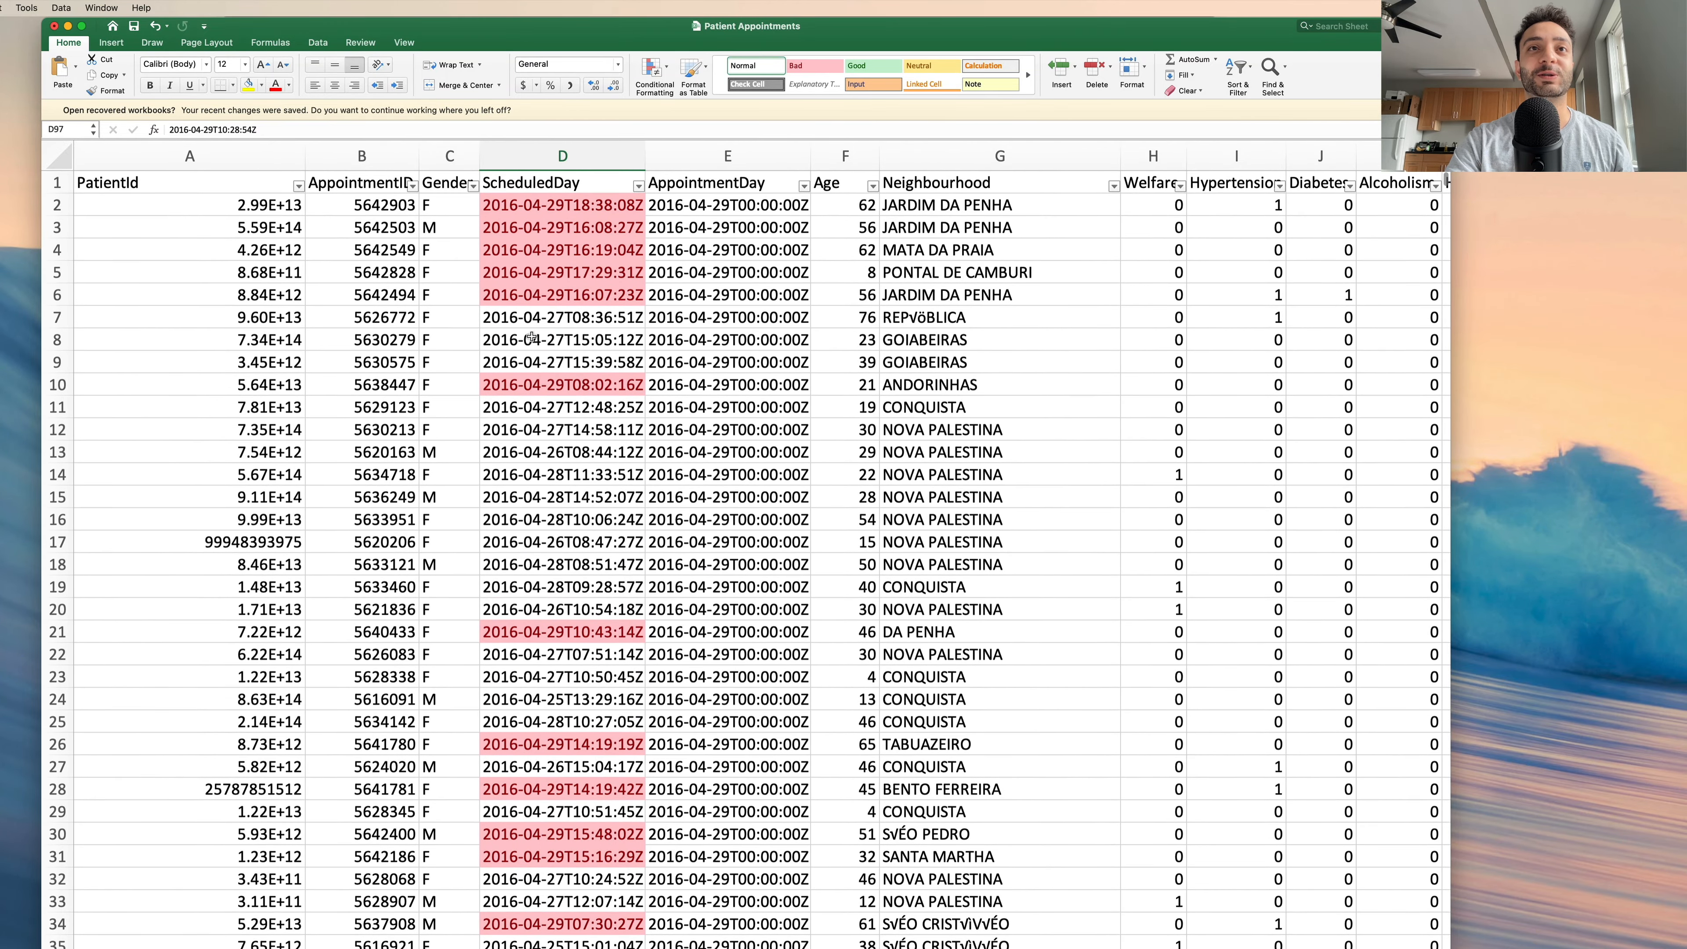
{"action": "left_click_drag", "start_coordinate": [524, 319], "coordinate": [528, 544]}
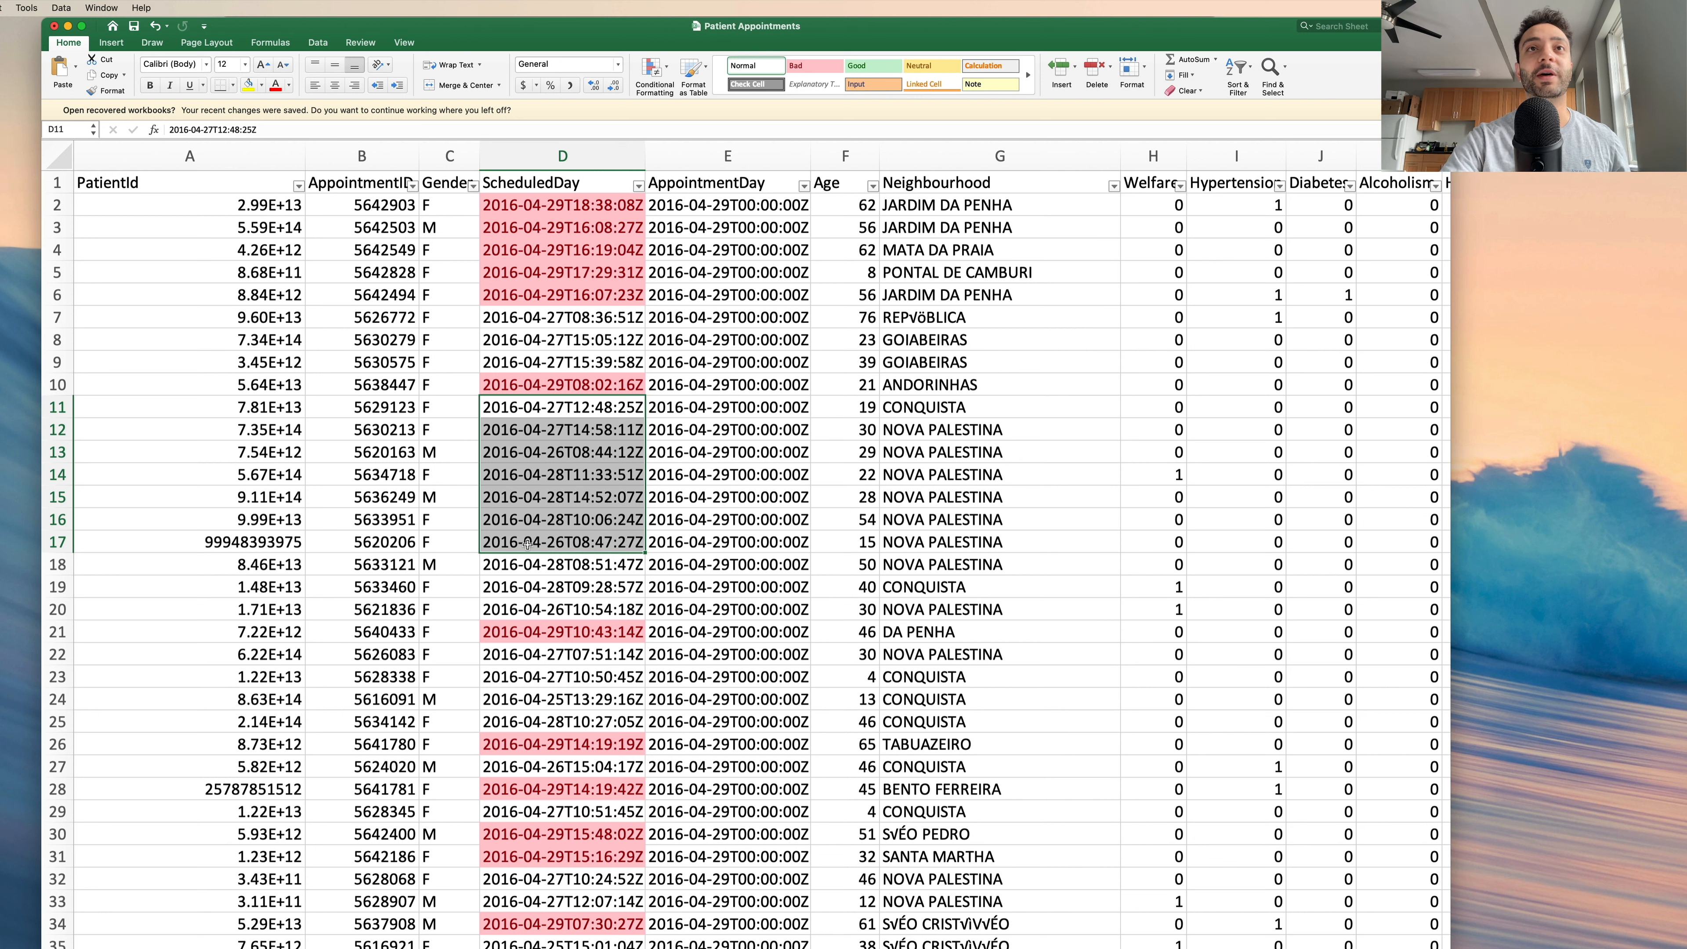
{"action": "left_click_drag", "start_coordinate": [579, 208], "coordinate": [565, 299]}
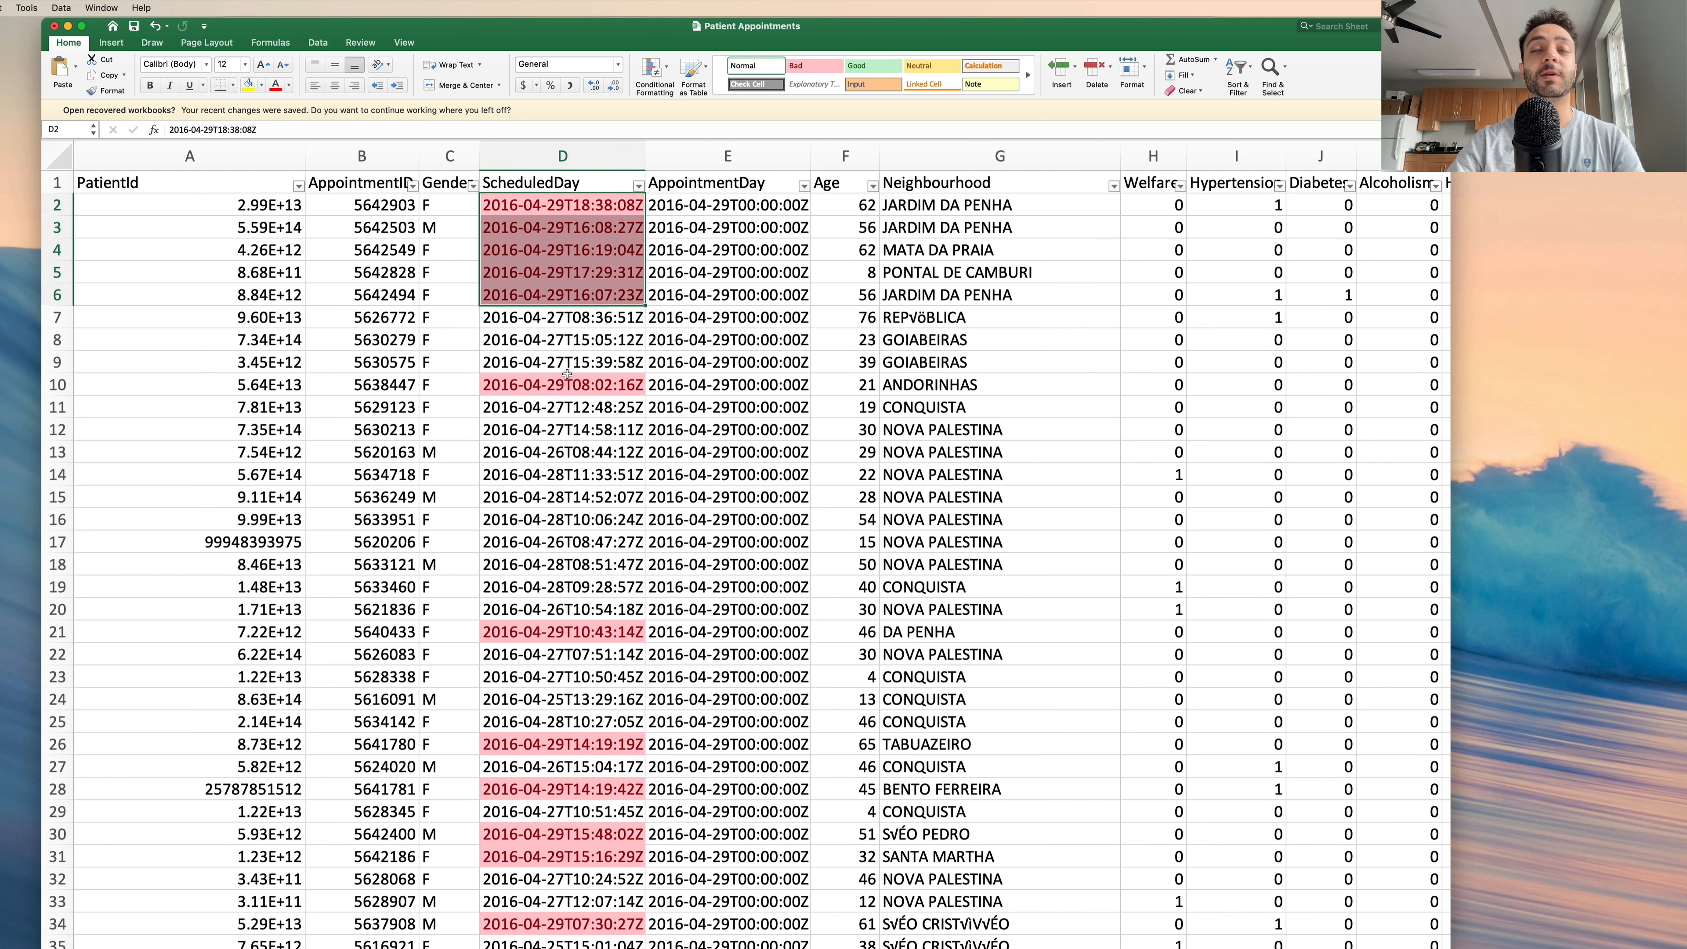
{"action": "left_click", "coordinate": [586, 250]}
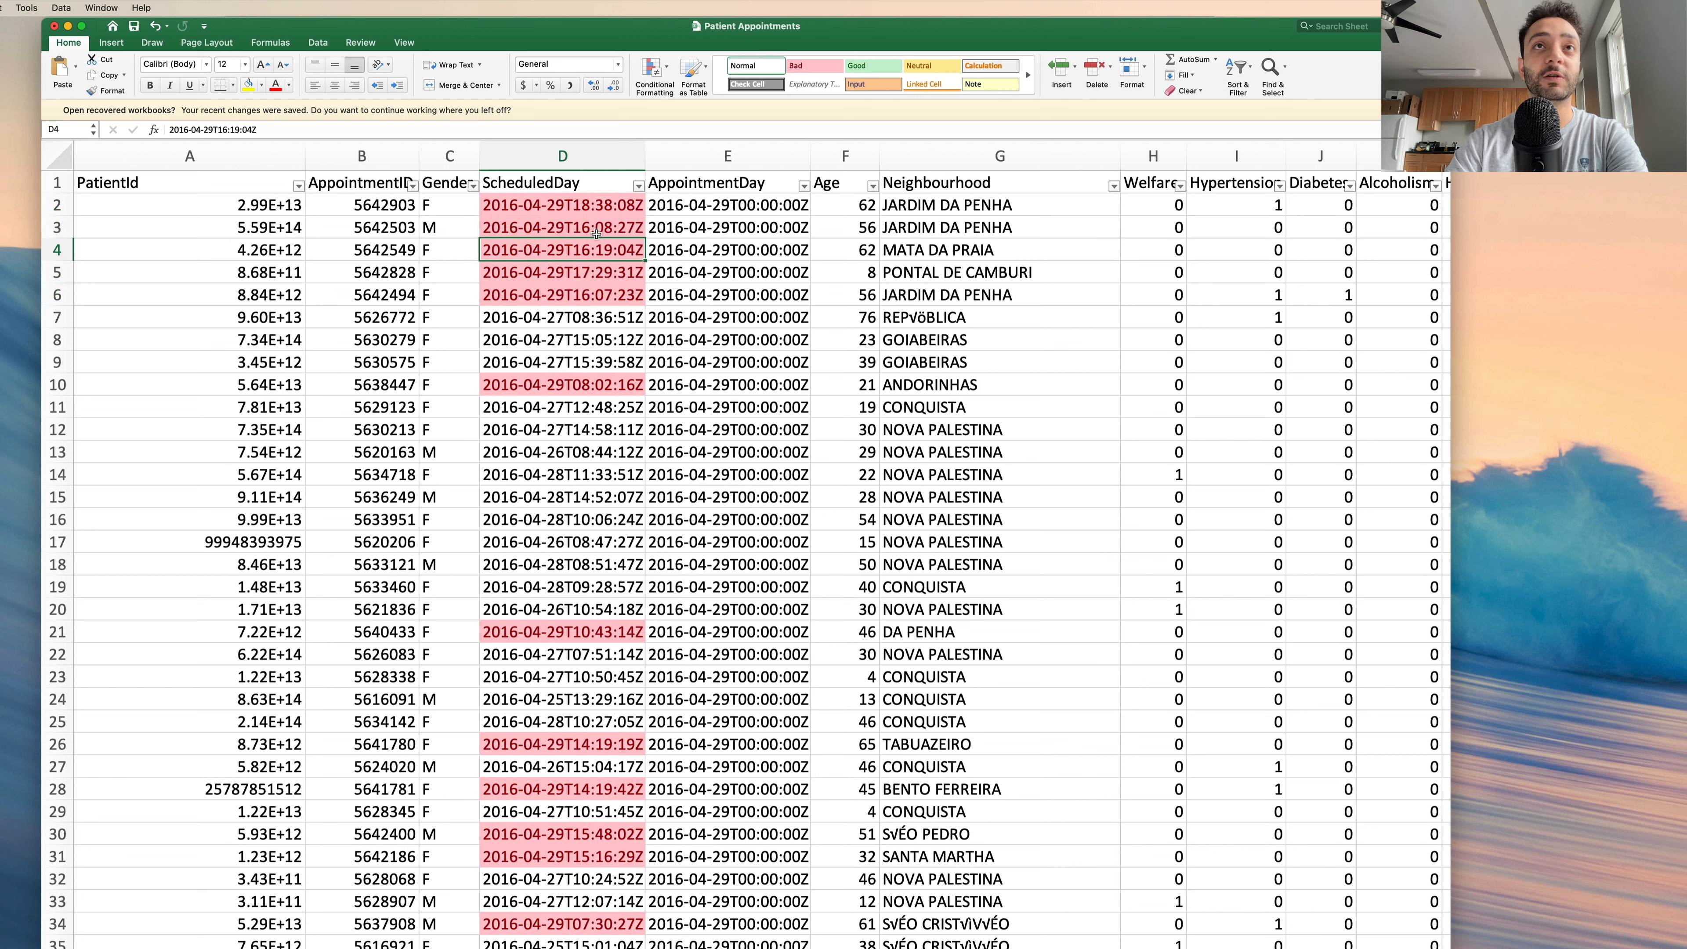
- Filter the ScheduledDay column by cell color to show only the rows with the Rose fill
{"action": "left_click", "coordinate": [638, 186]}
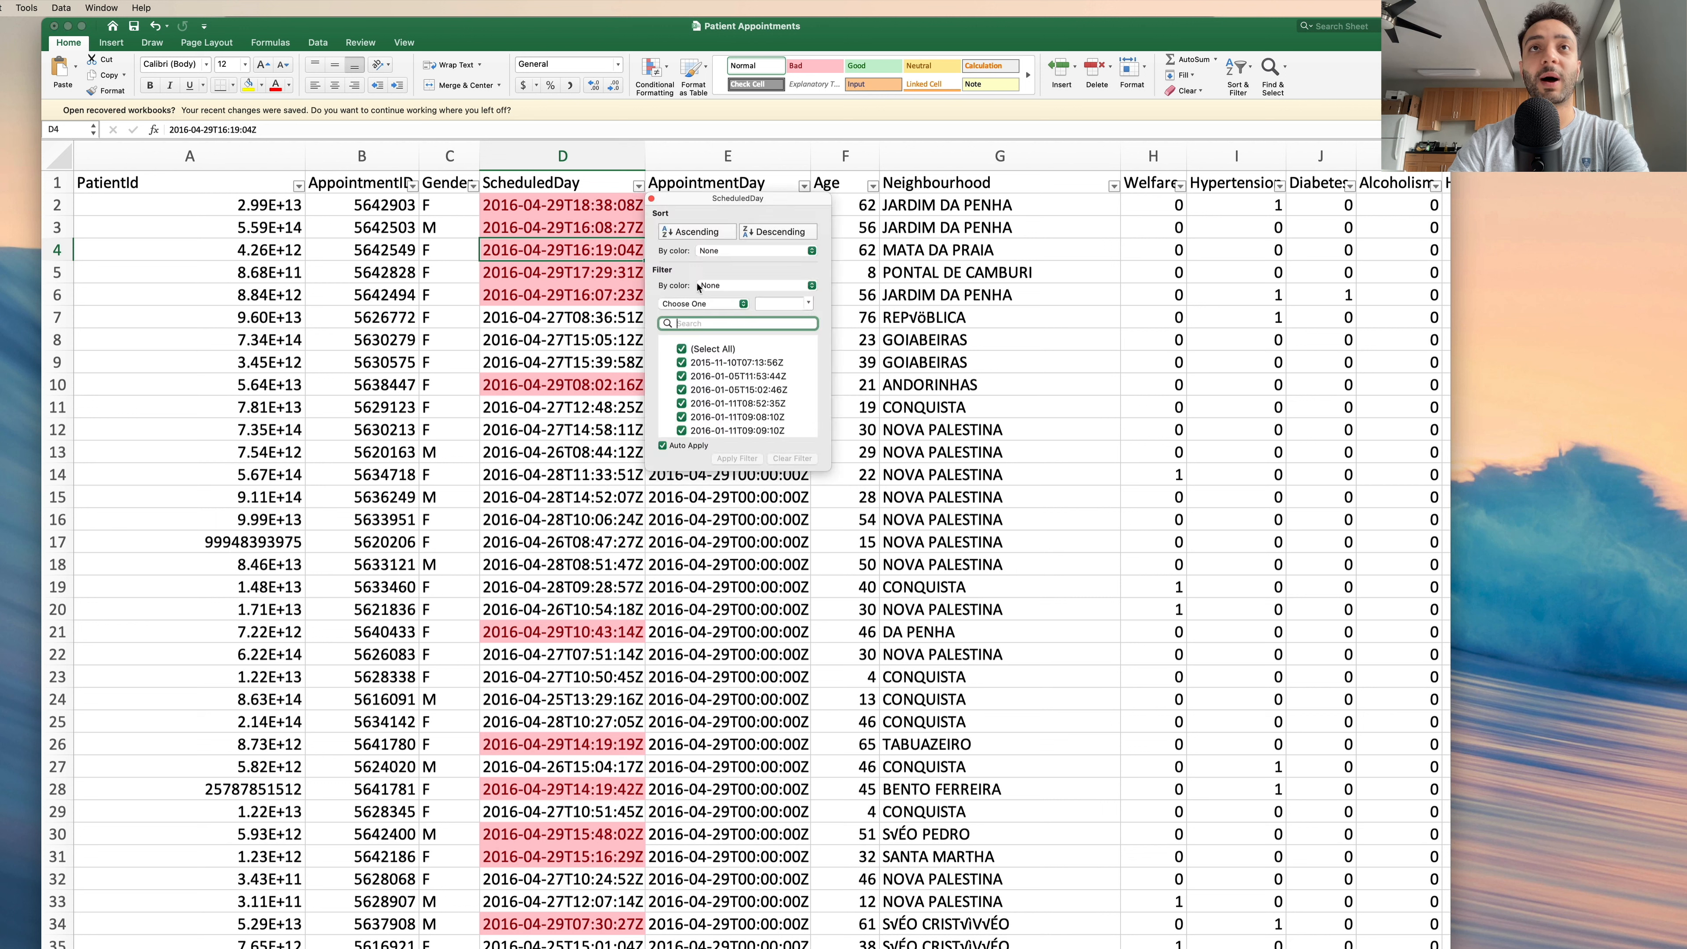
{"action": "left_click", "coordinate": [742, 286]}
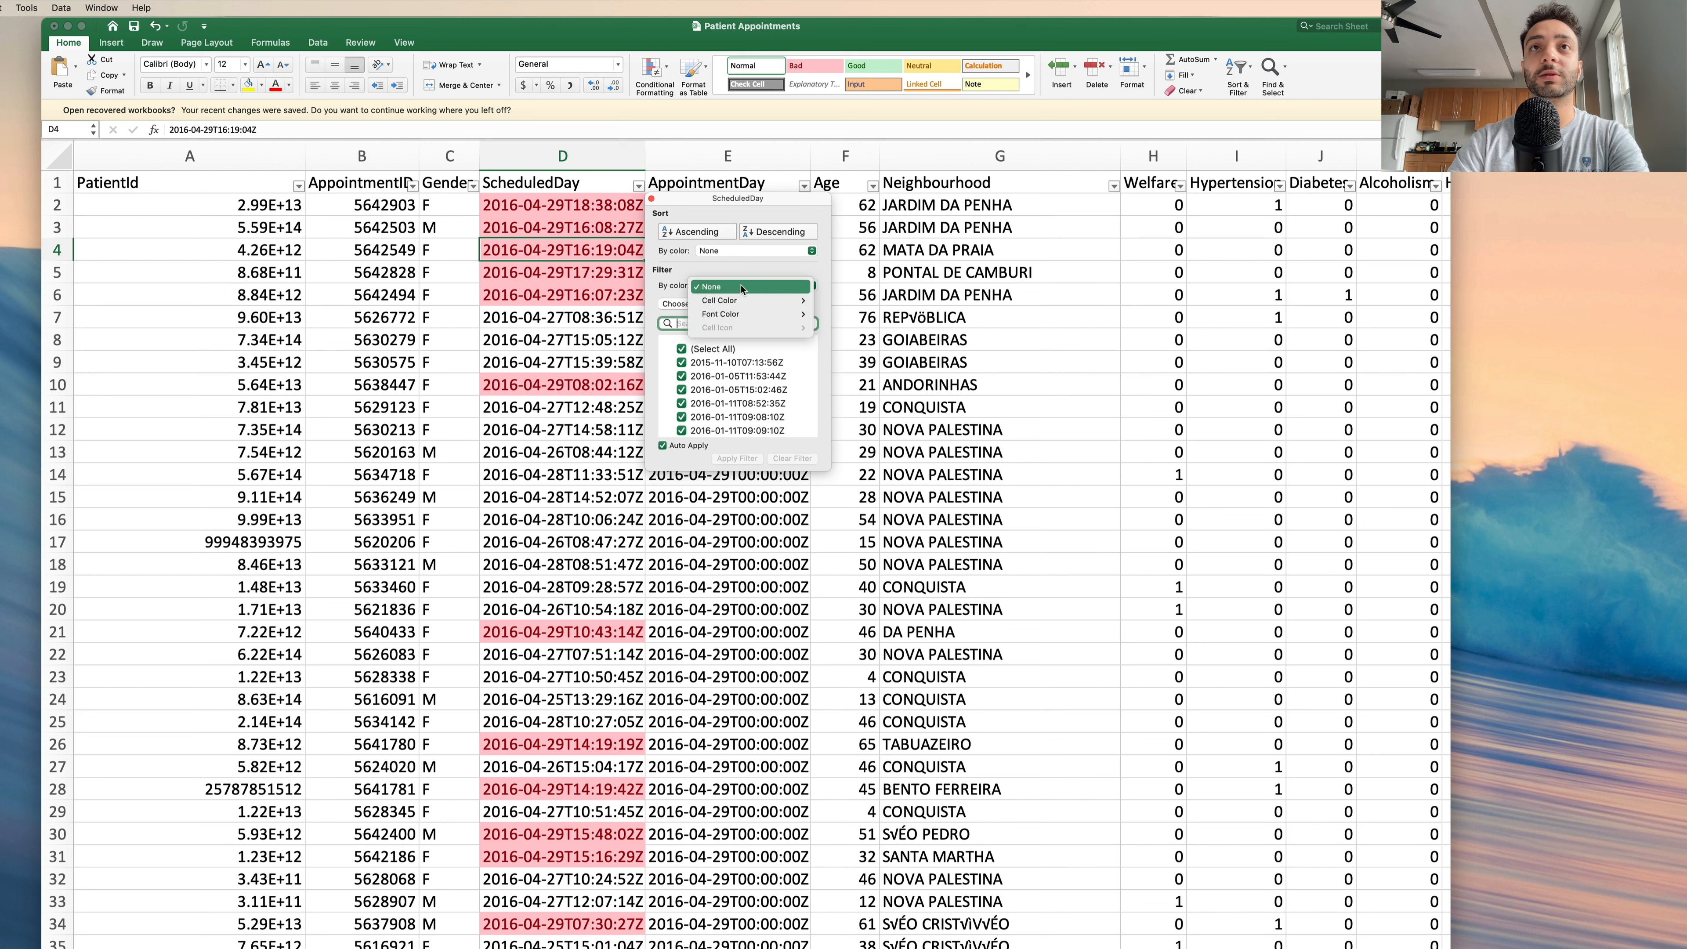
{"action": "mouse_move", "coordinate": [743, 300]}
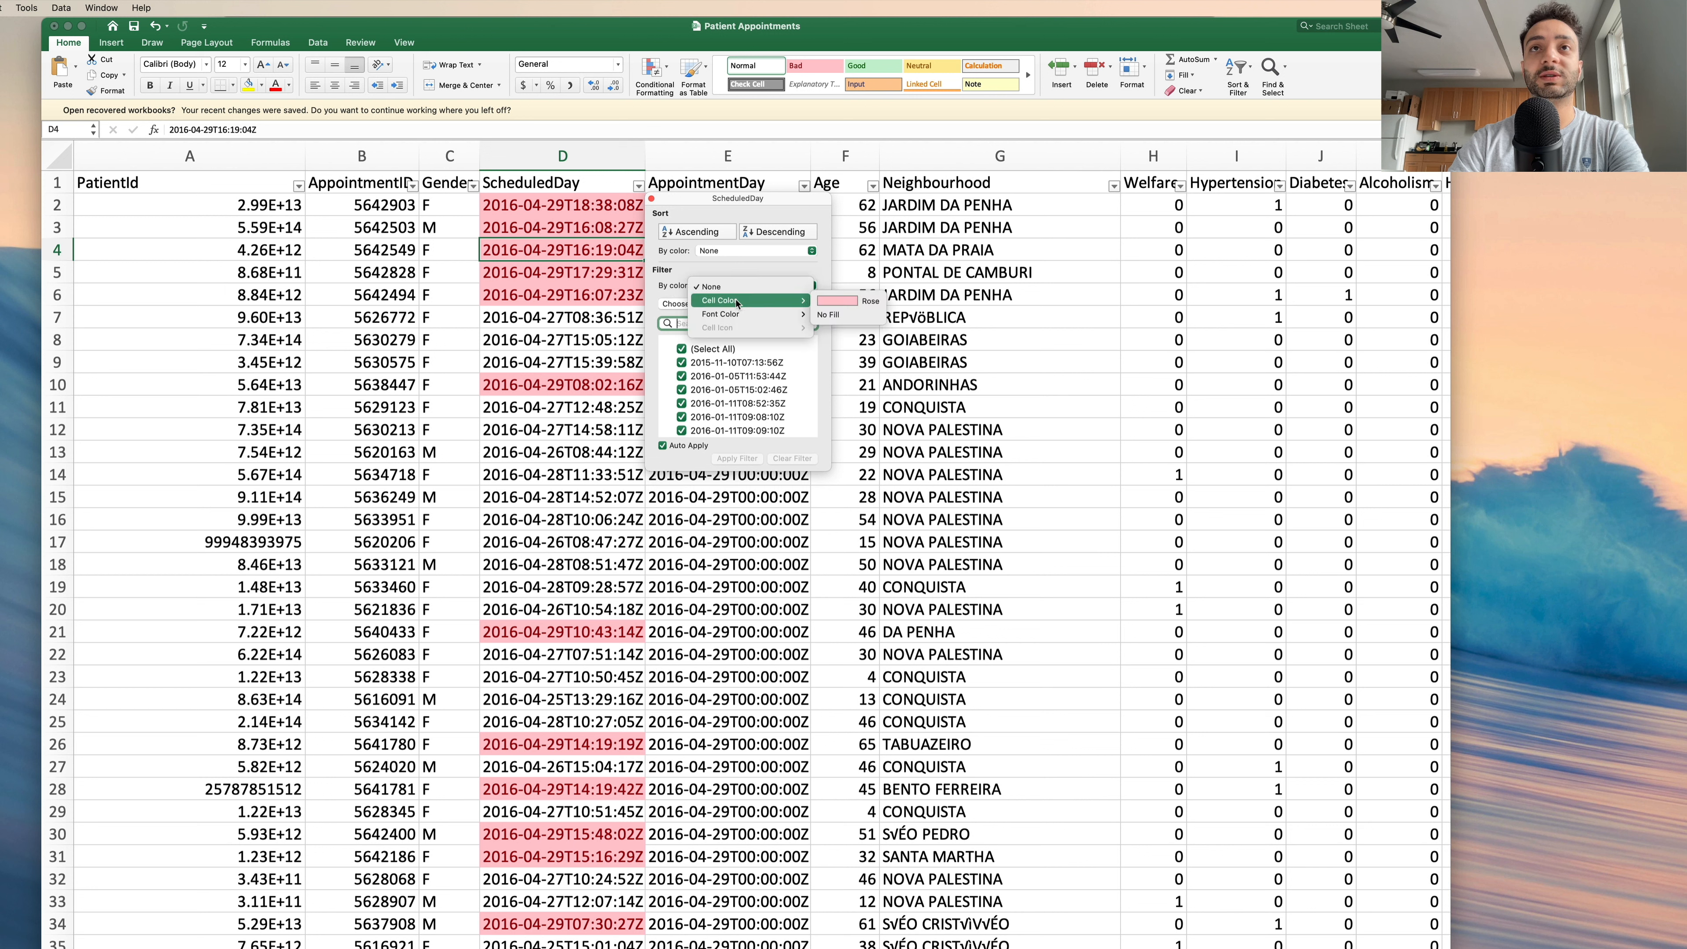
{"action": "left_click", "coordinate": [852, 304]}
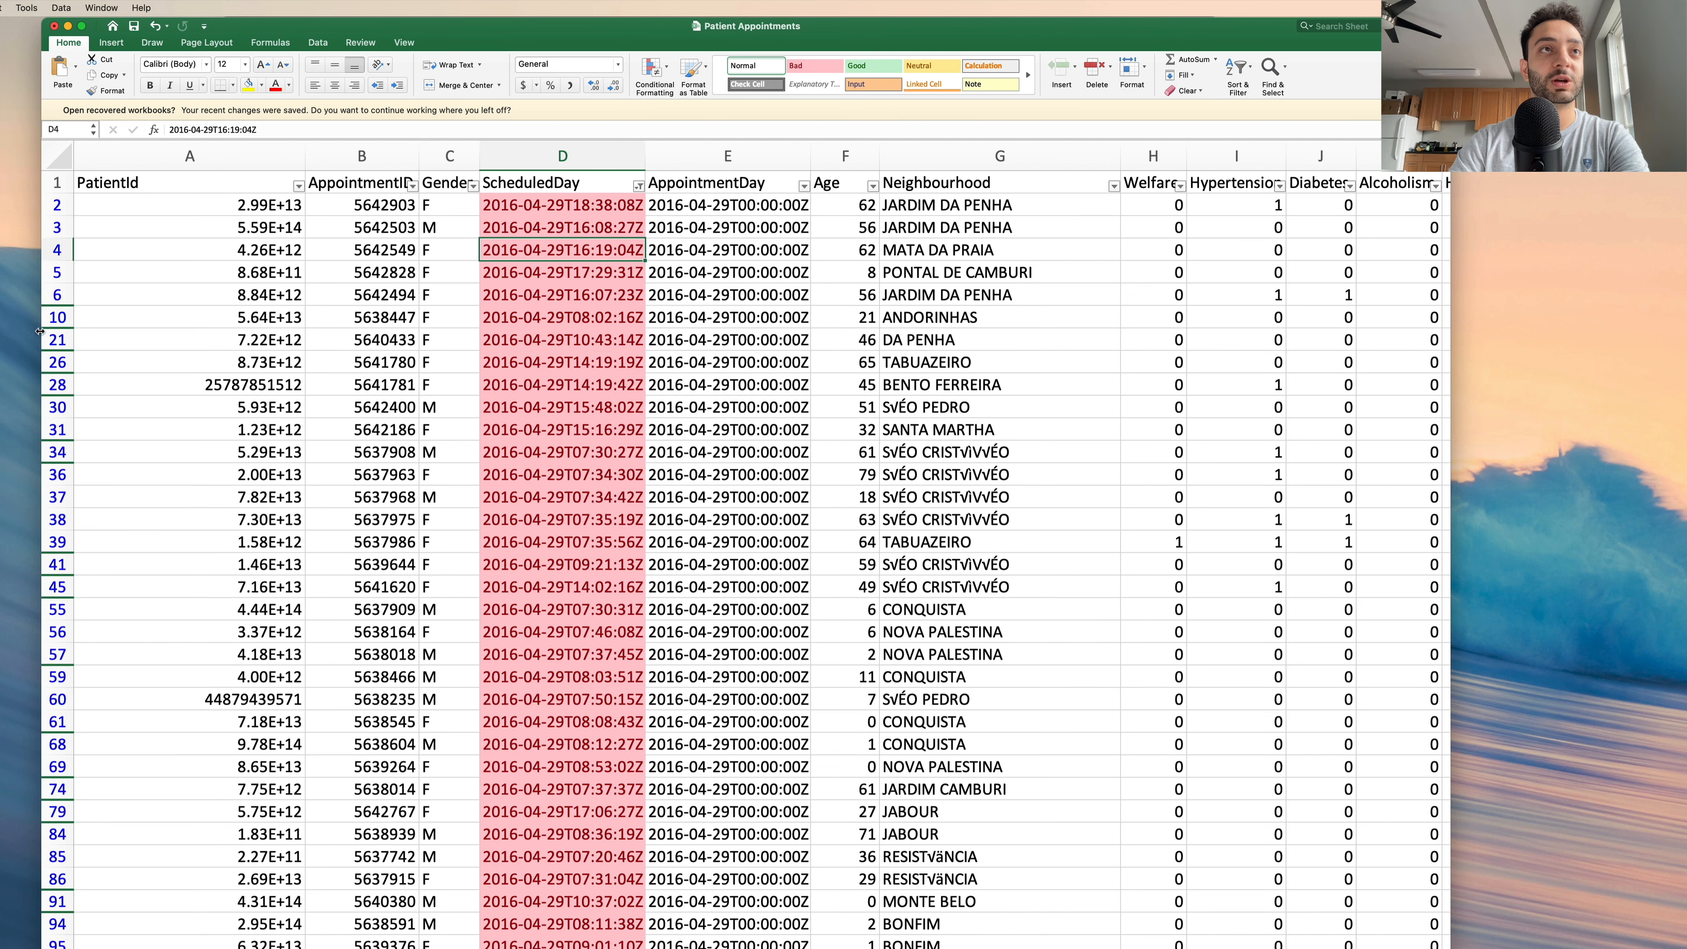
- Look through the color-filtered rows to check that their ScheduledDay values fall on 2016-04-29, and return to the header
{"action": "scroll", "coordinate": [483, 402], "scroll_direction": "down", "scroll_amount": 5}
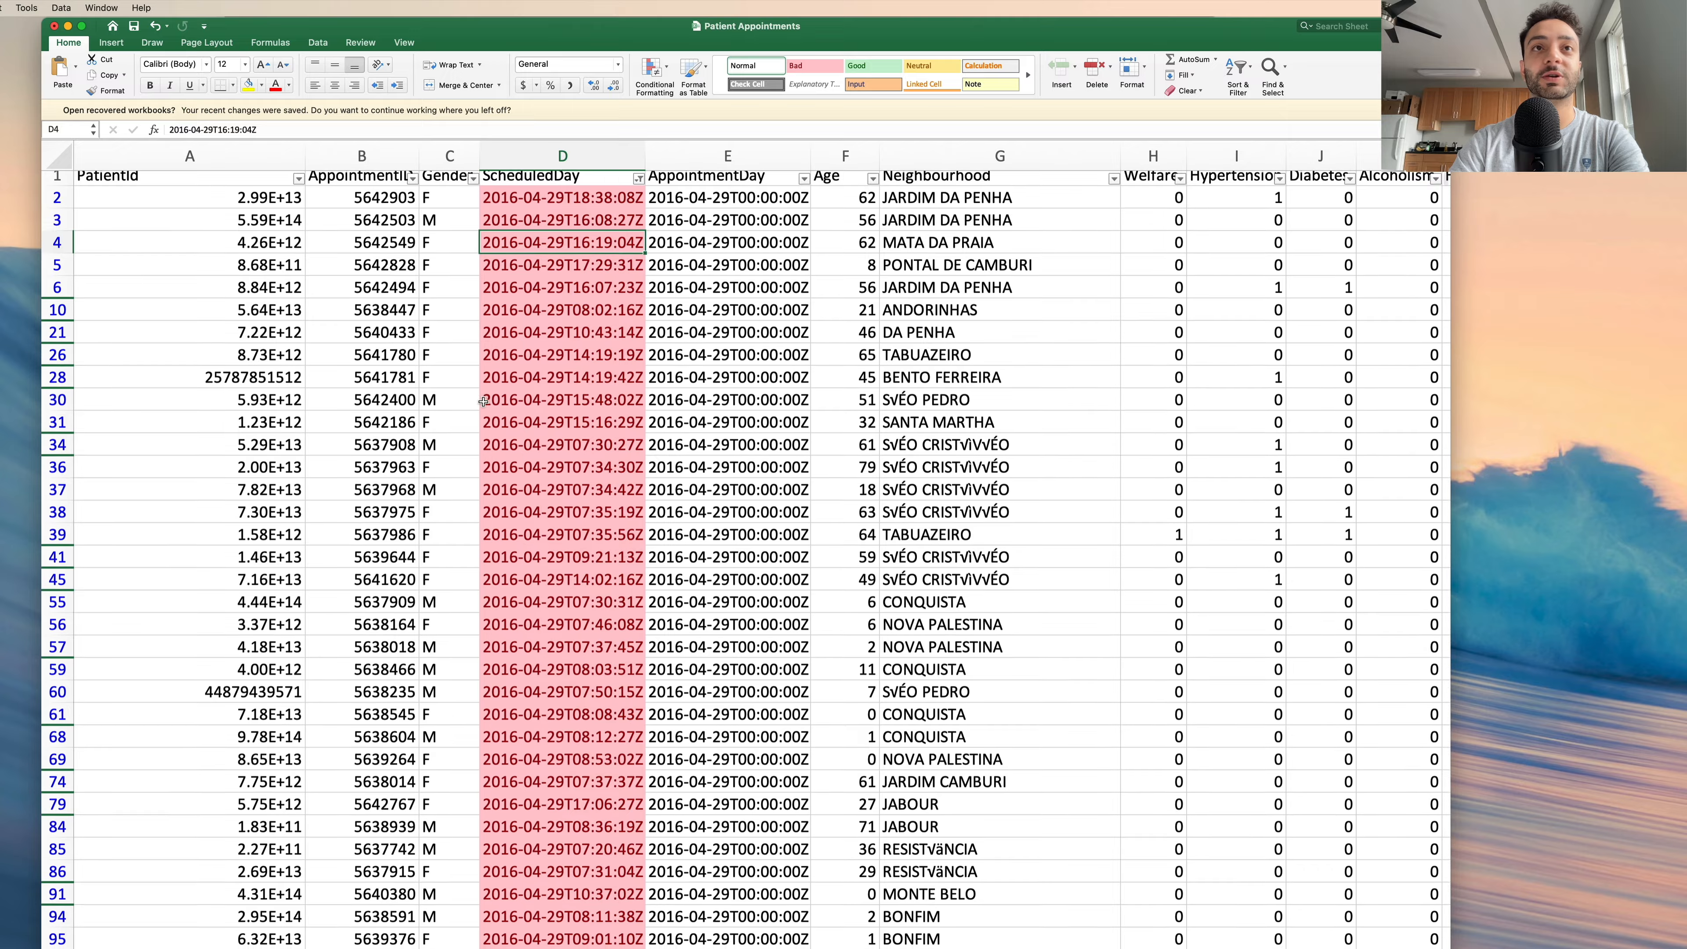
{"action": "scroll", "coordinate": [482, 402], "scroll_direction": "down", "scroll_amount": 20}
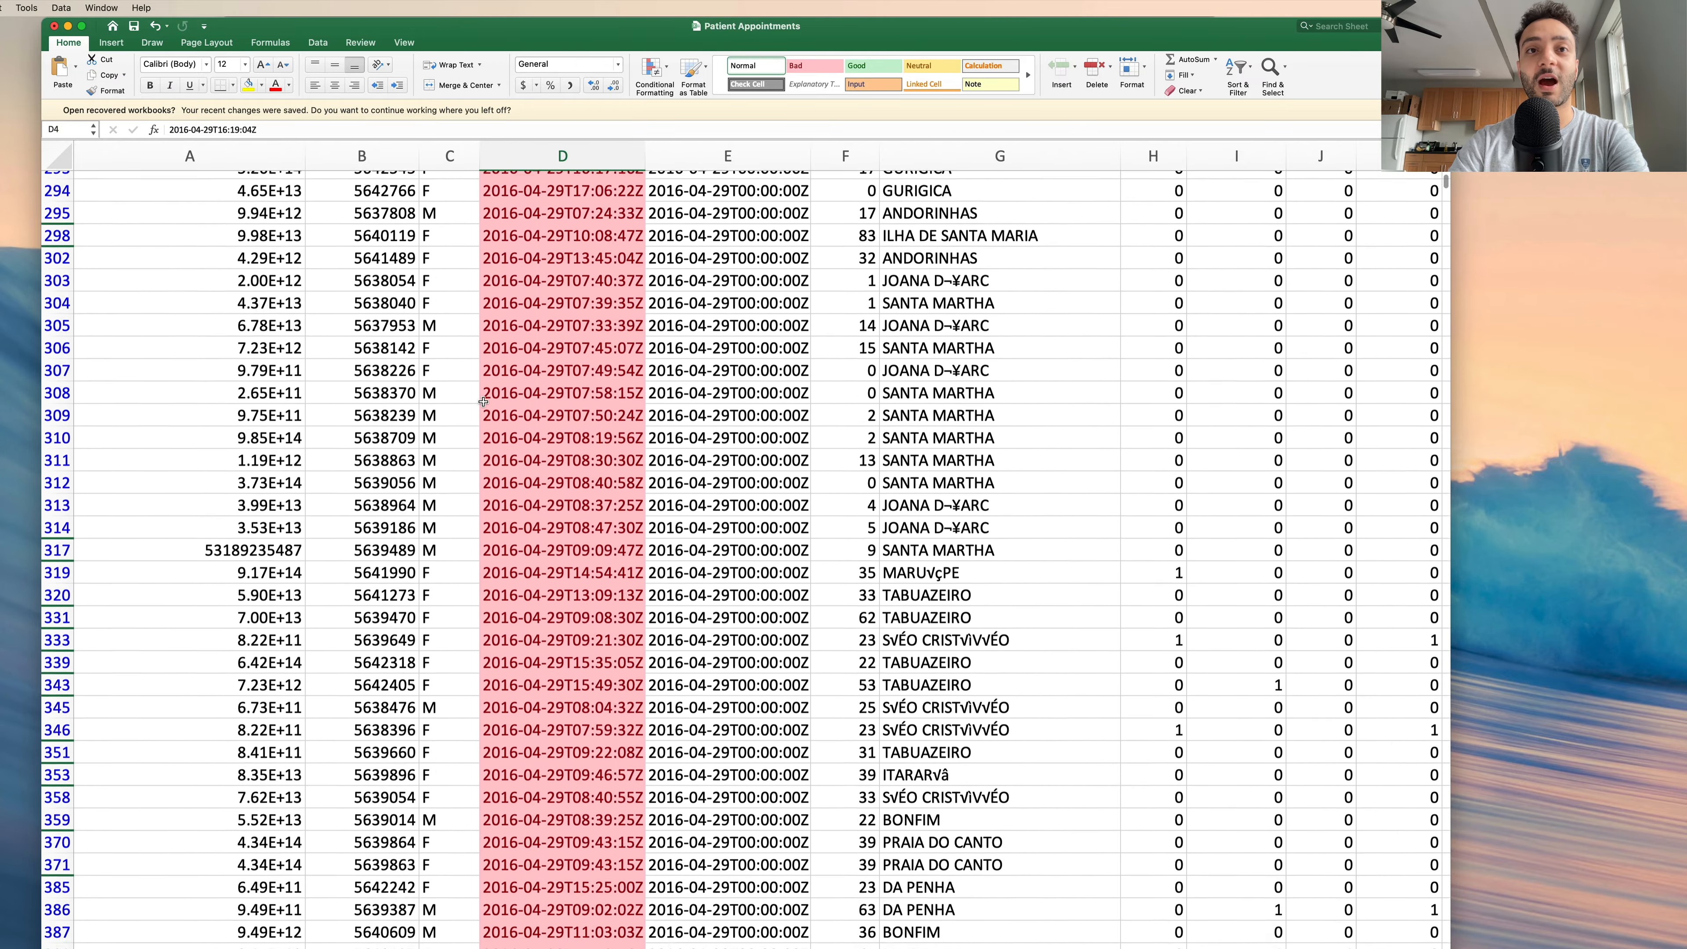
{"action": "scroll", "coordinate": [483, 402], "scroll_direction": "down", "scroll_amount": 10}
{"action": "left_click", "coordinate": [584, 428]}
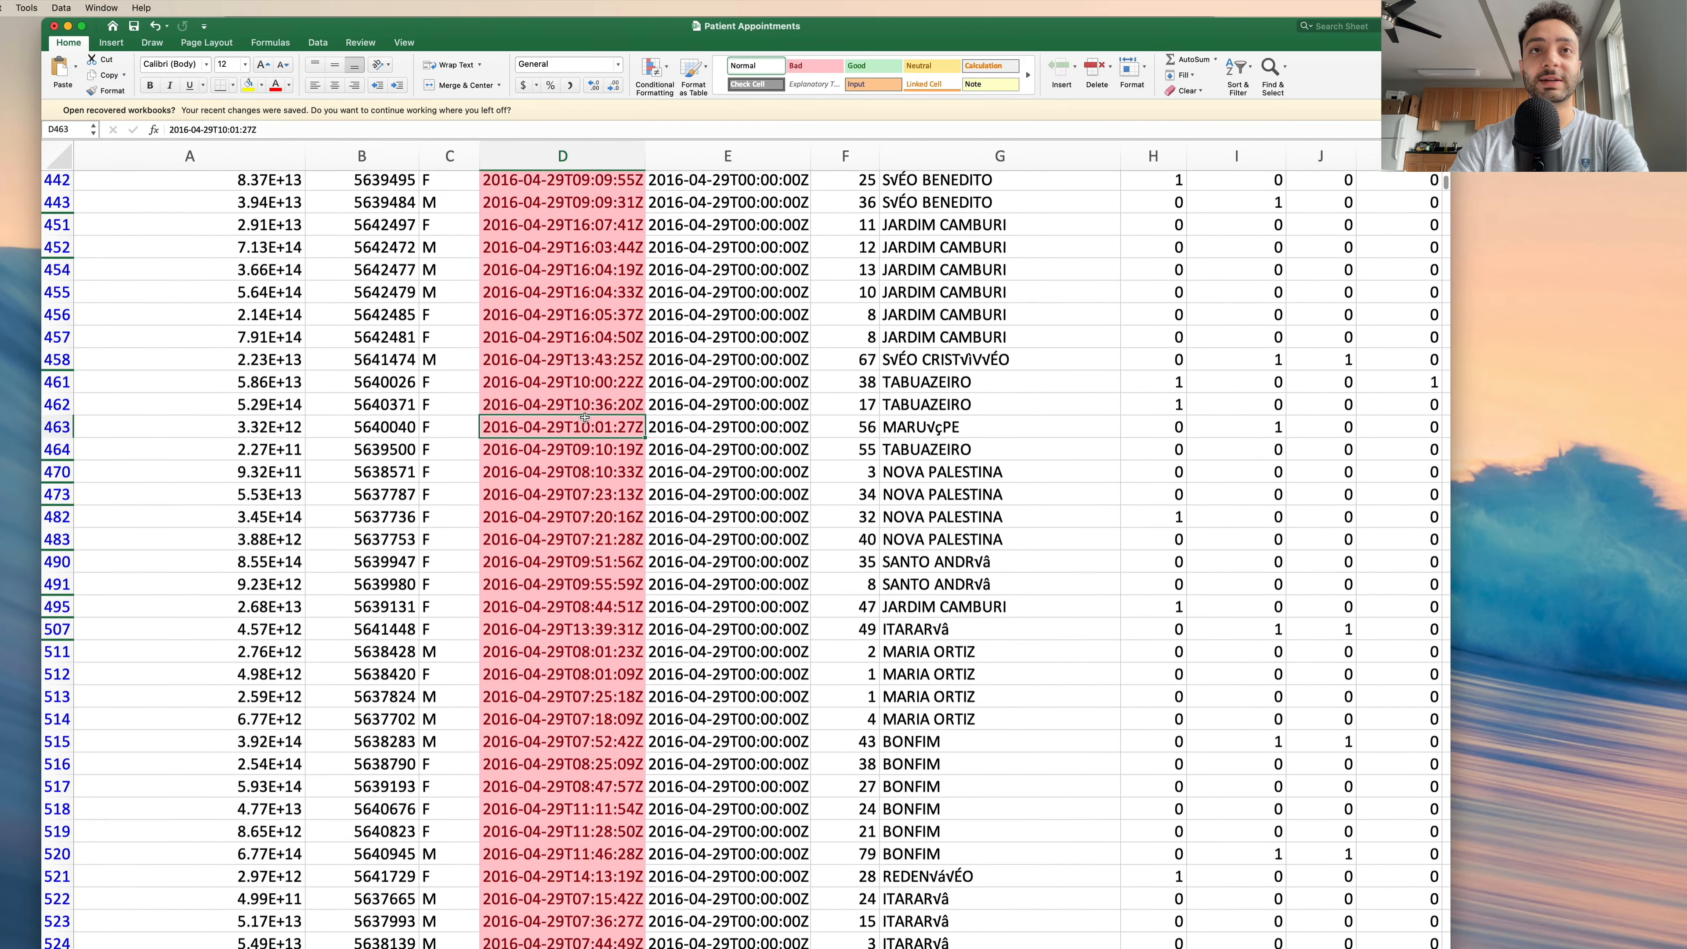
{"action": "scroll", "coordinate": [585, 418], "scroll_direction": "down", "scroll_amount": 15}
{"action": "scroll", "coordinate": [584, 417], "scroll_direction": "down", "scroll_amount": 20}
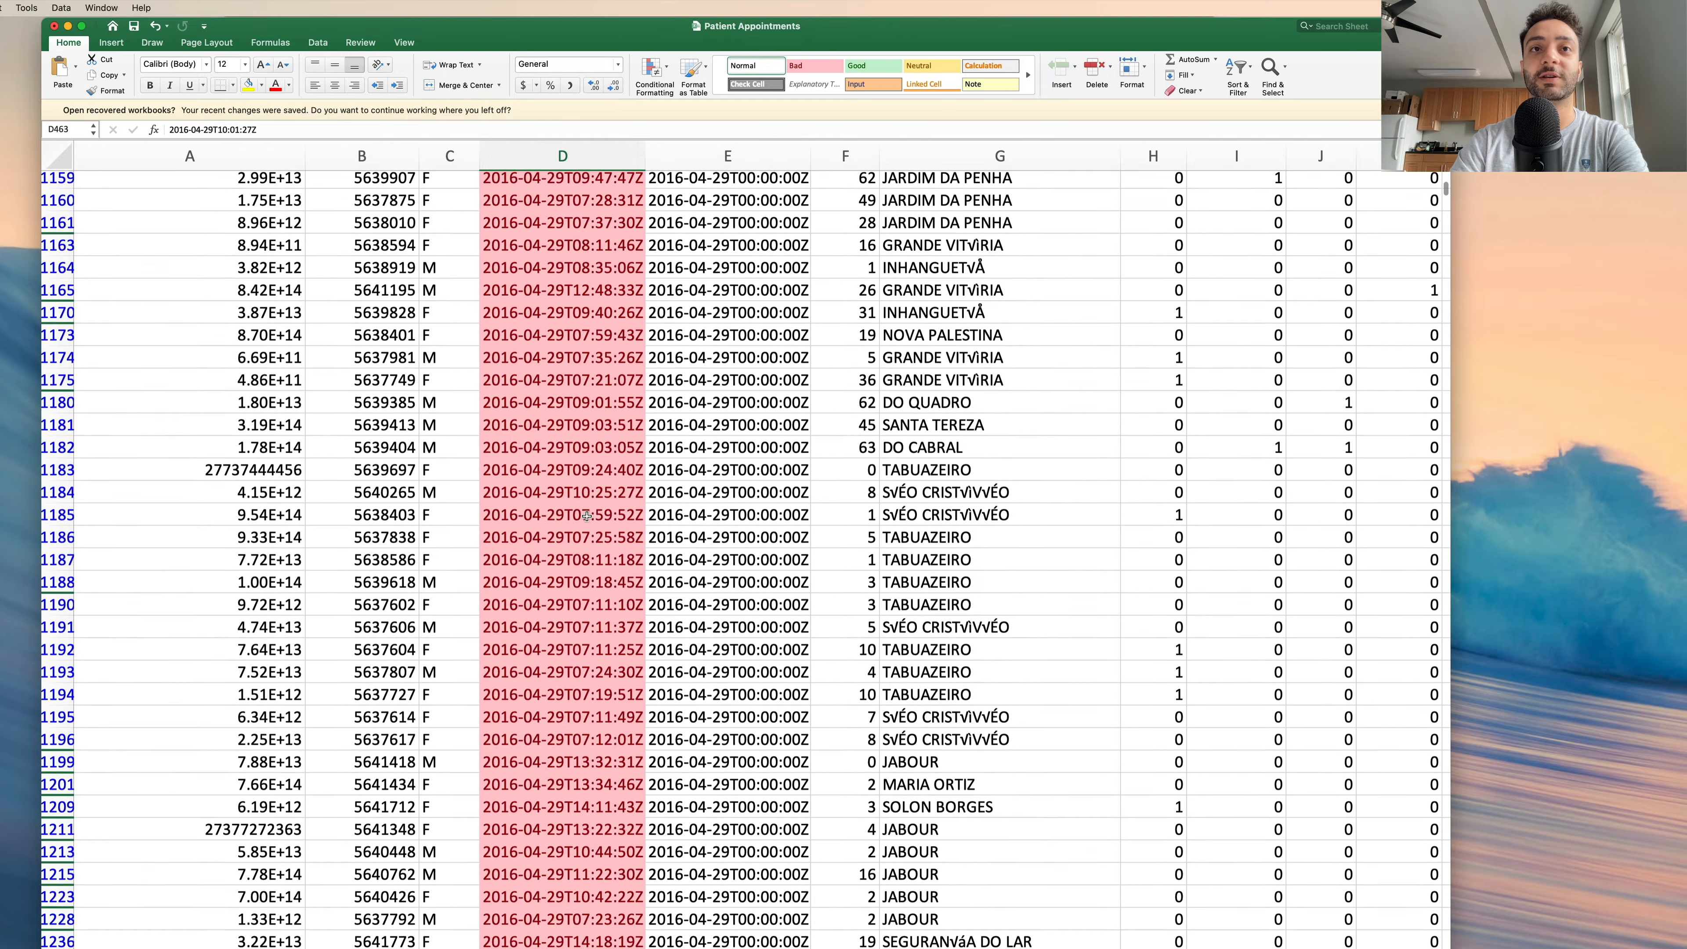
{"action": "scroll", "coordinate": [588, 540], "scroll_direction": "down", "scroll_amount": 18}
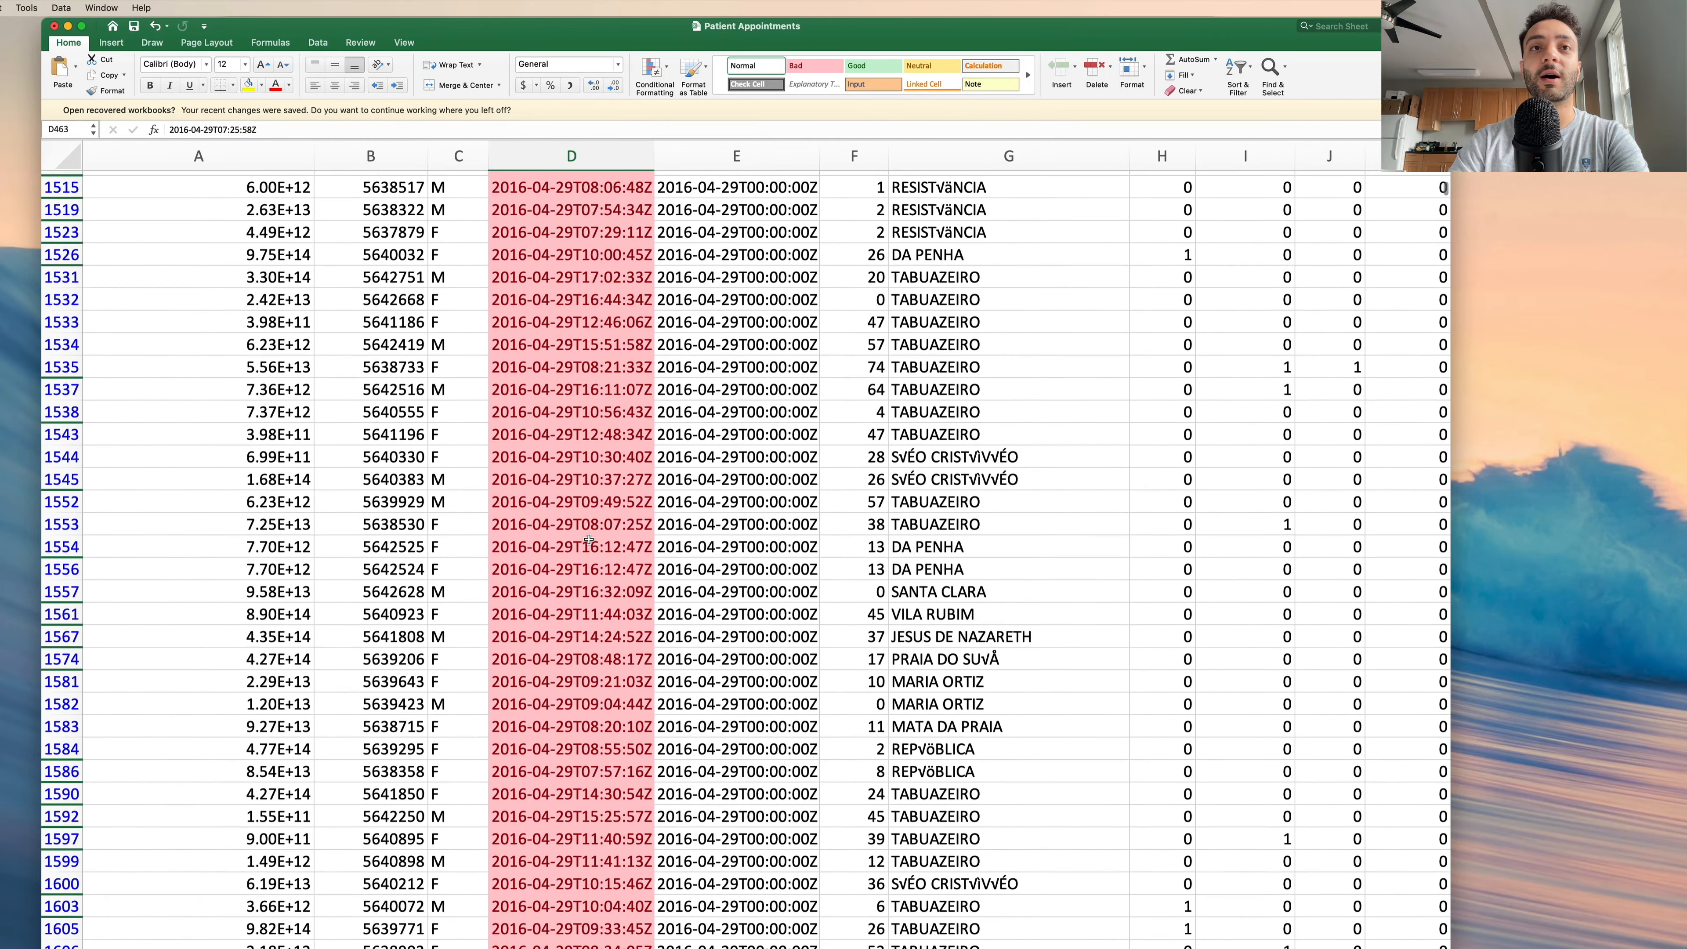
{"action": "left_click", "coordinate": [588, 540]}
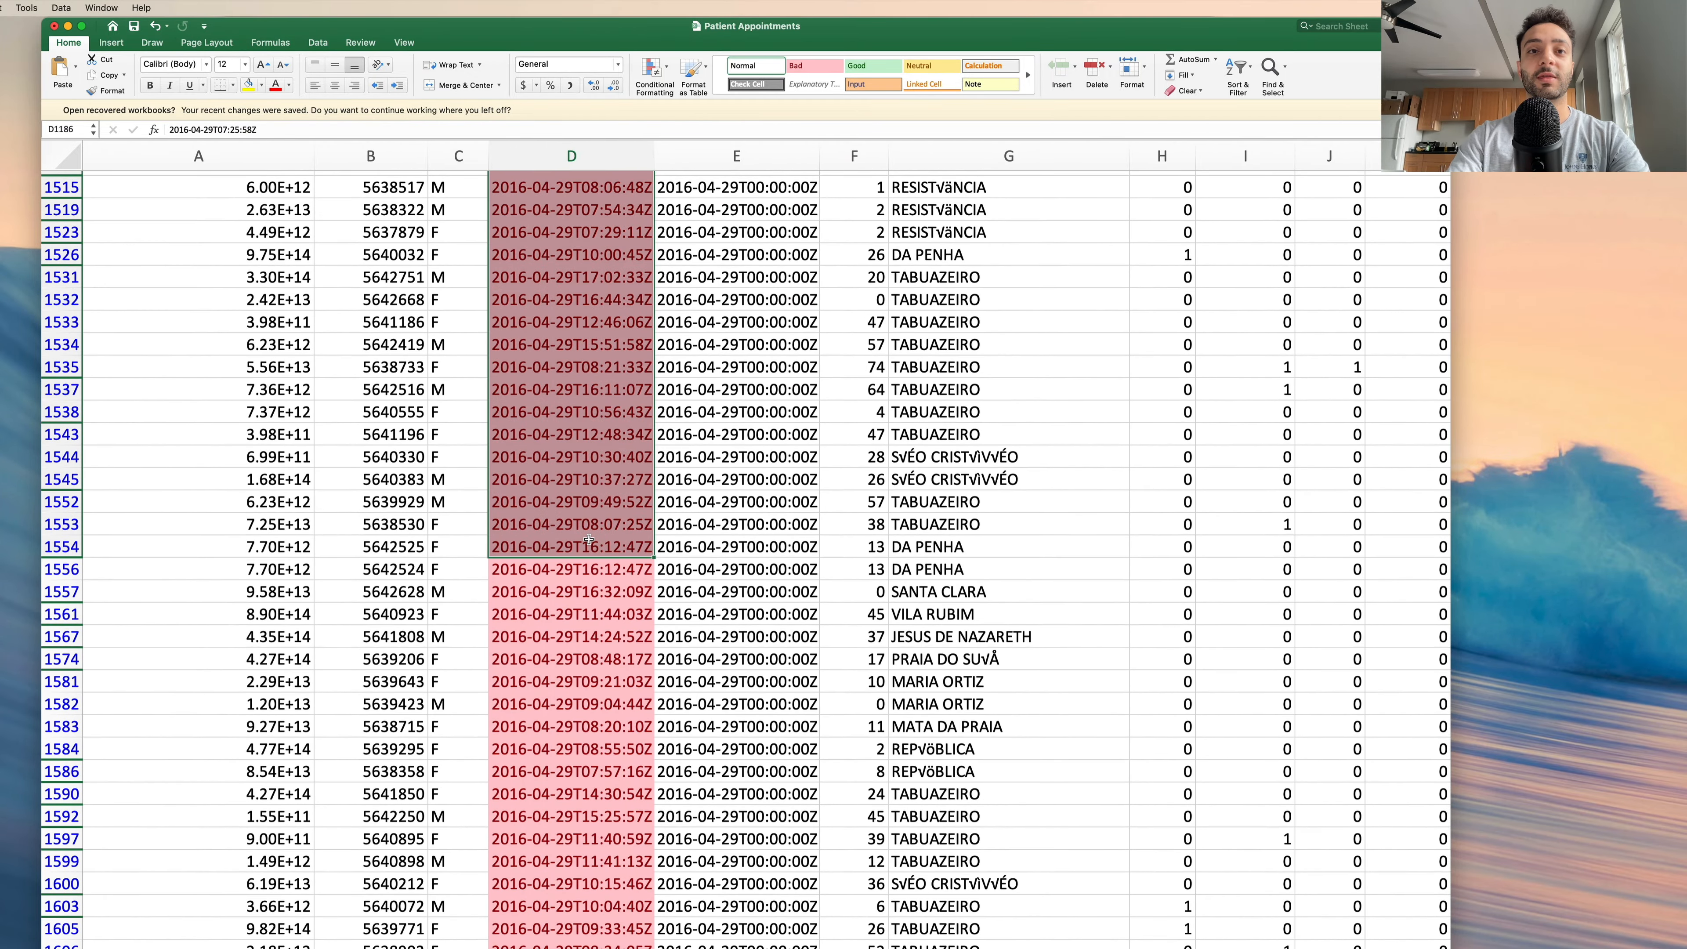
{"action": "key", "text": "Up"}
{"action": "key", "text": "Up"}
{"action": "key", "text": "Up"}
{"action": "key", "text": "Up"}
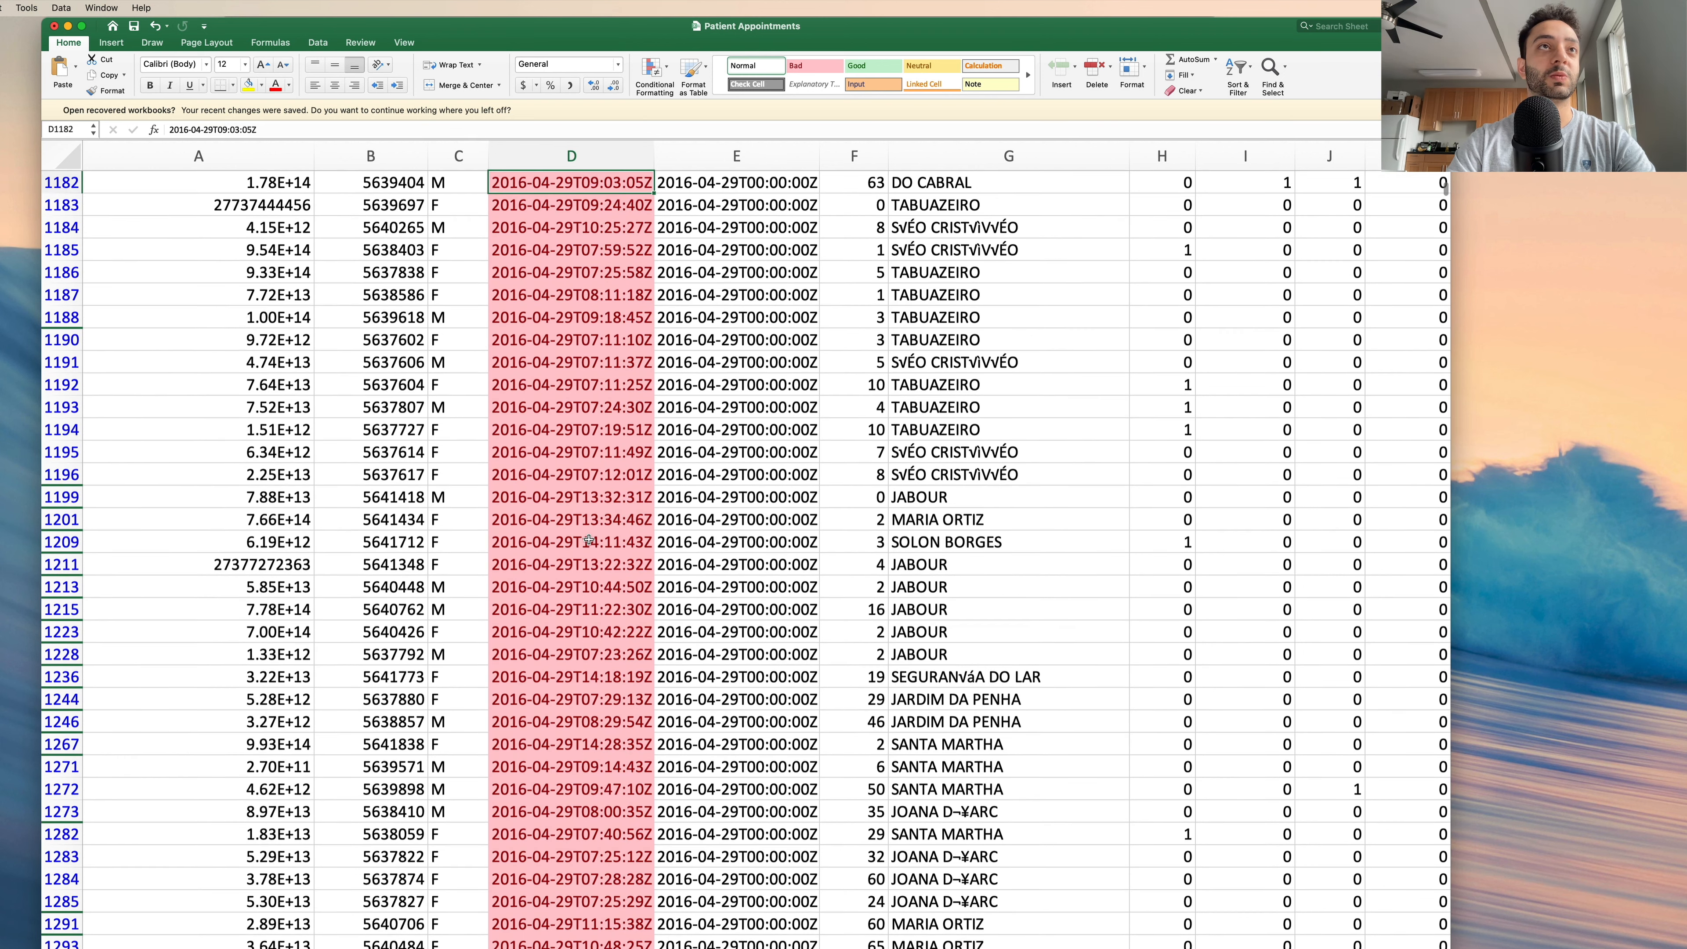
{"action": "key", "text": "ctrl+Up"}
- Select the whole ScheduledDay column and check the count of its filtered entries
{"action": "left_click", "coordinate": [577, 162]}
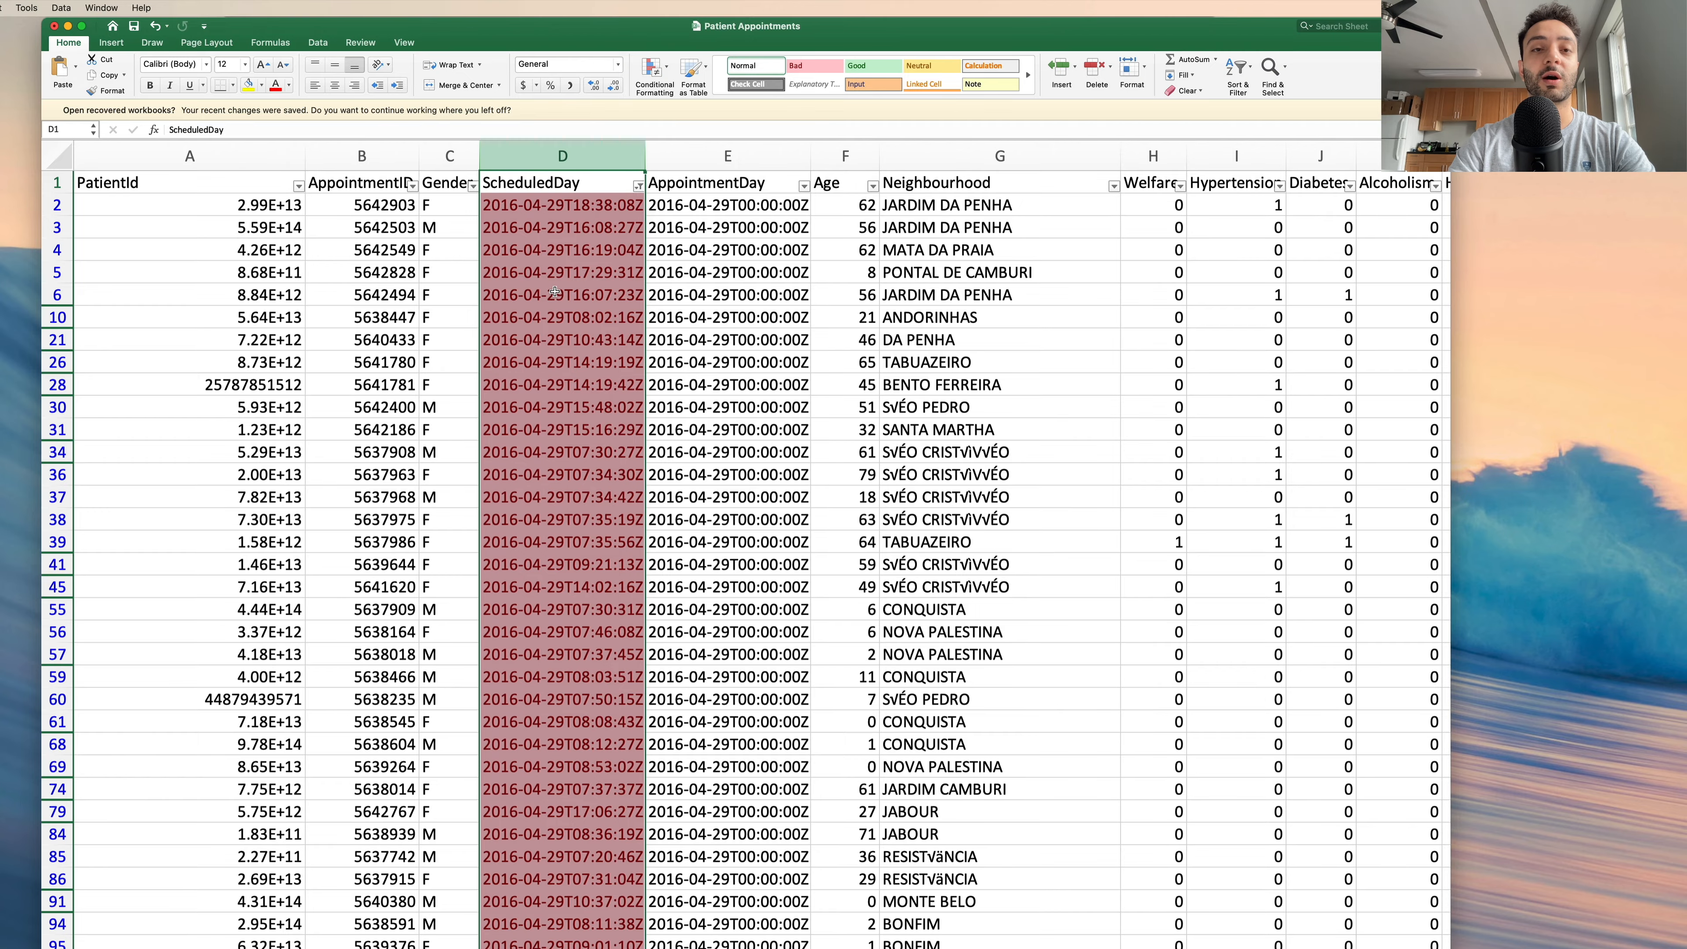
{"action": "scroll", "coordinate": [555, 291], "scroll_direction": "down", "scroll_amount": 20}
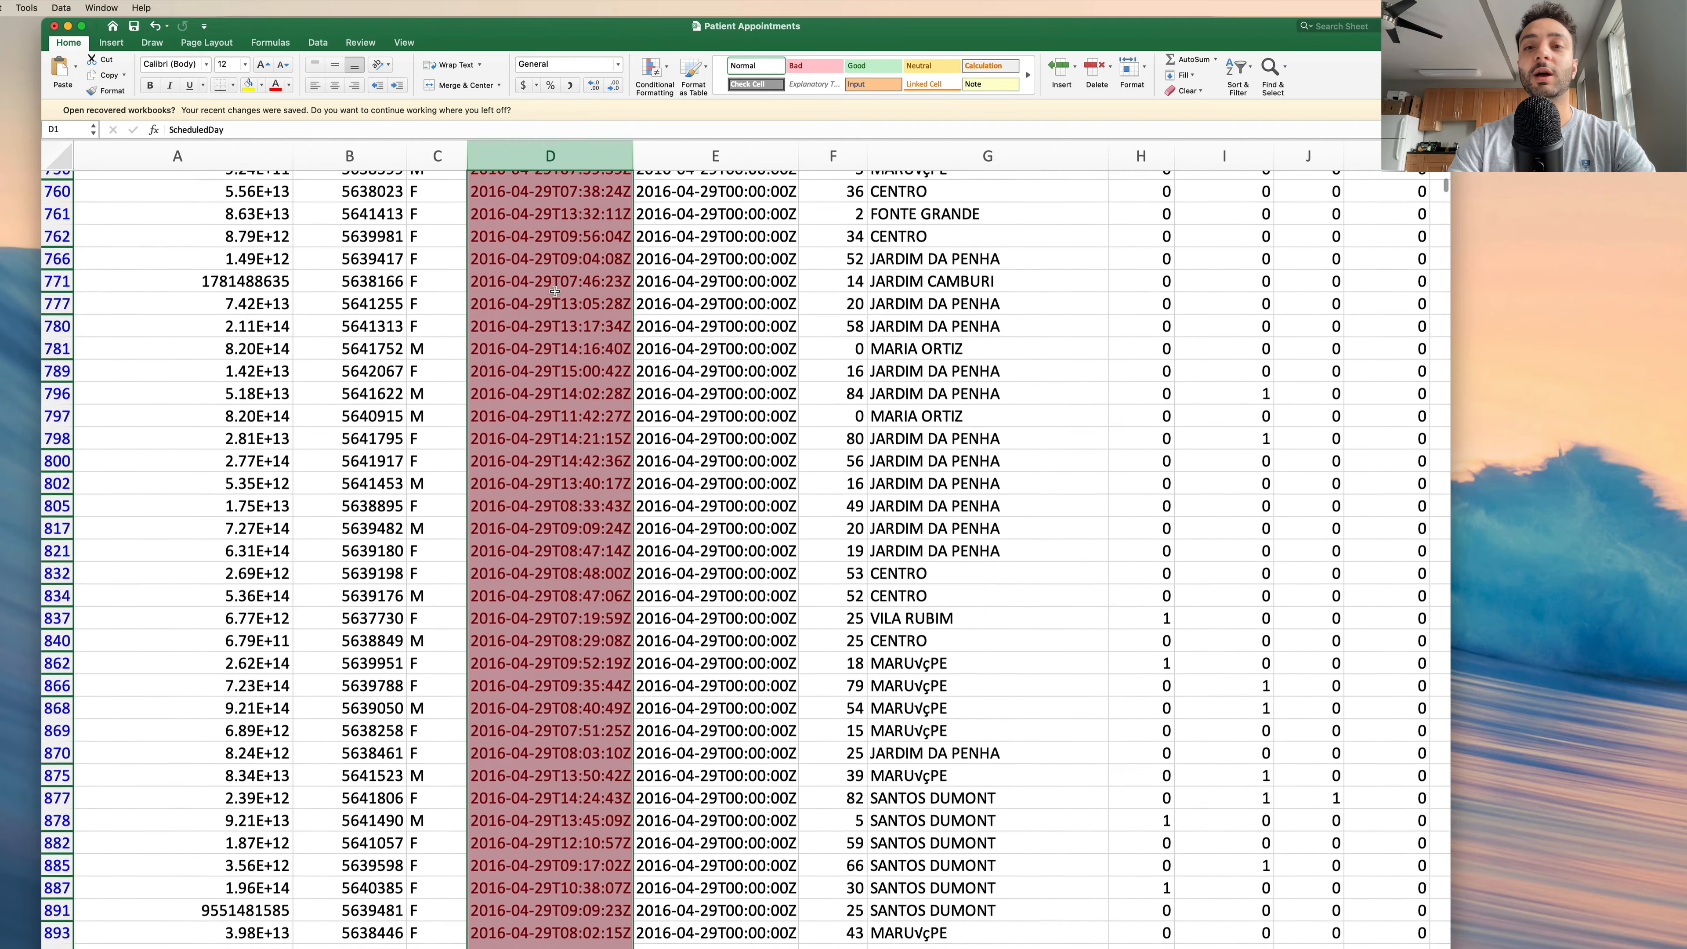
{"action": "scroll", "coordinate": [554, 291], "scroll_direction": "down", "scroll_amount": 5}
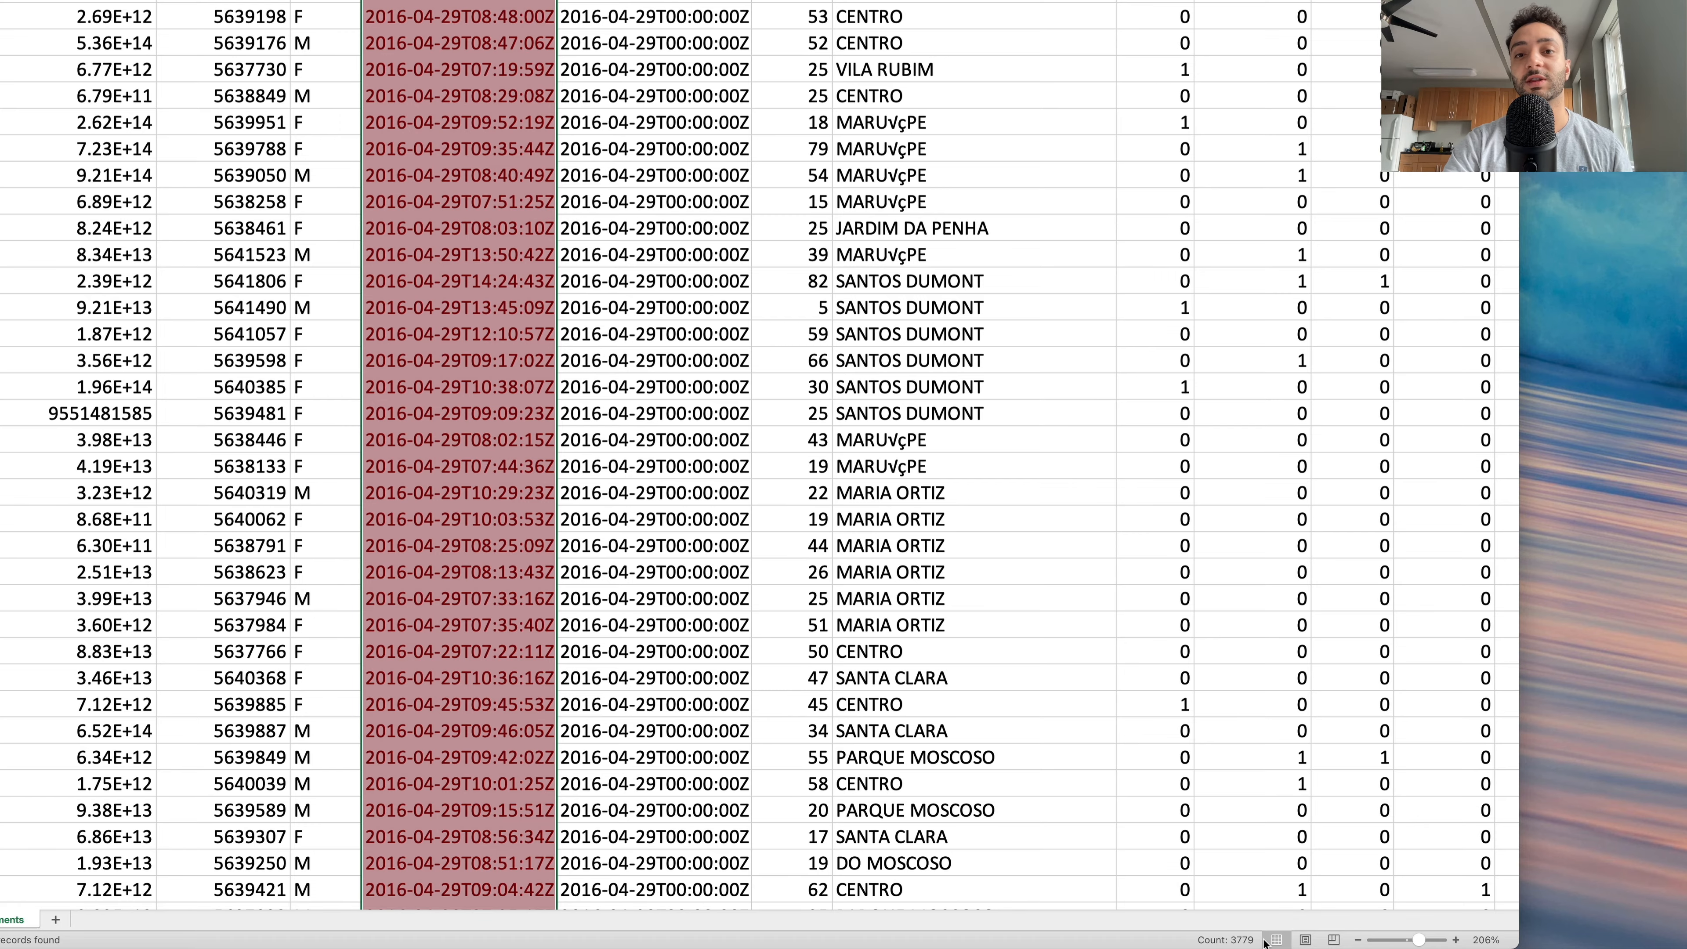
{"action": "scroll", "coordinate": [552, 393], "scroll_direction": "up", "scroll_amount": 3}
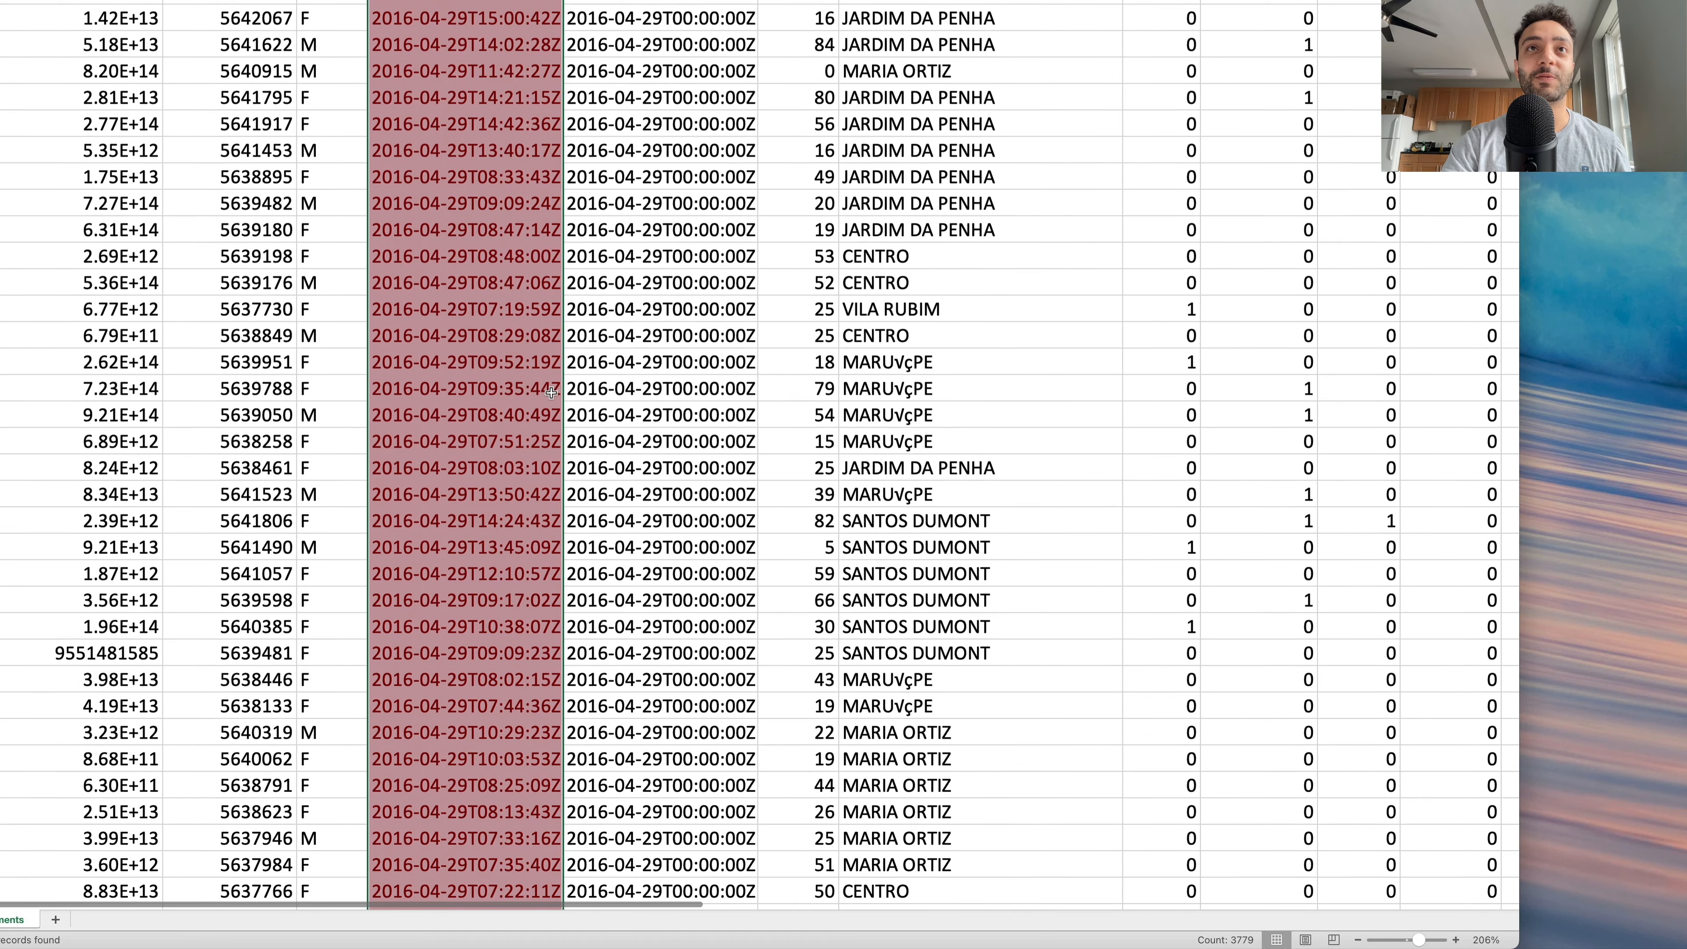
{"action": "scroll", "coordinate": [551, 393], "scroll_direction": "up", "scroll_amount": 20}
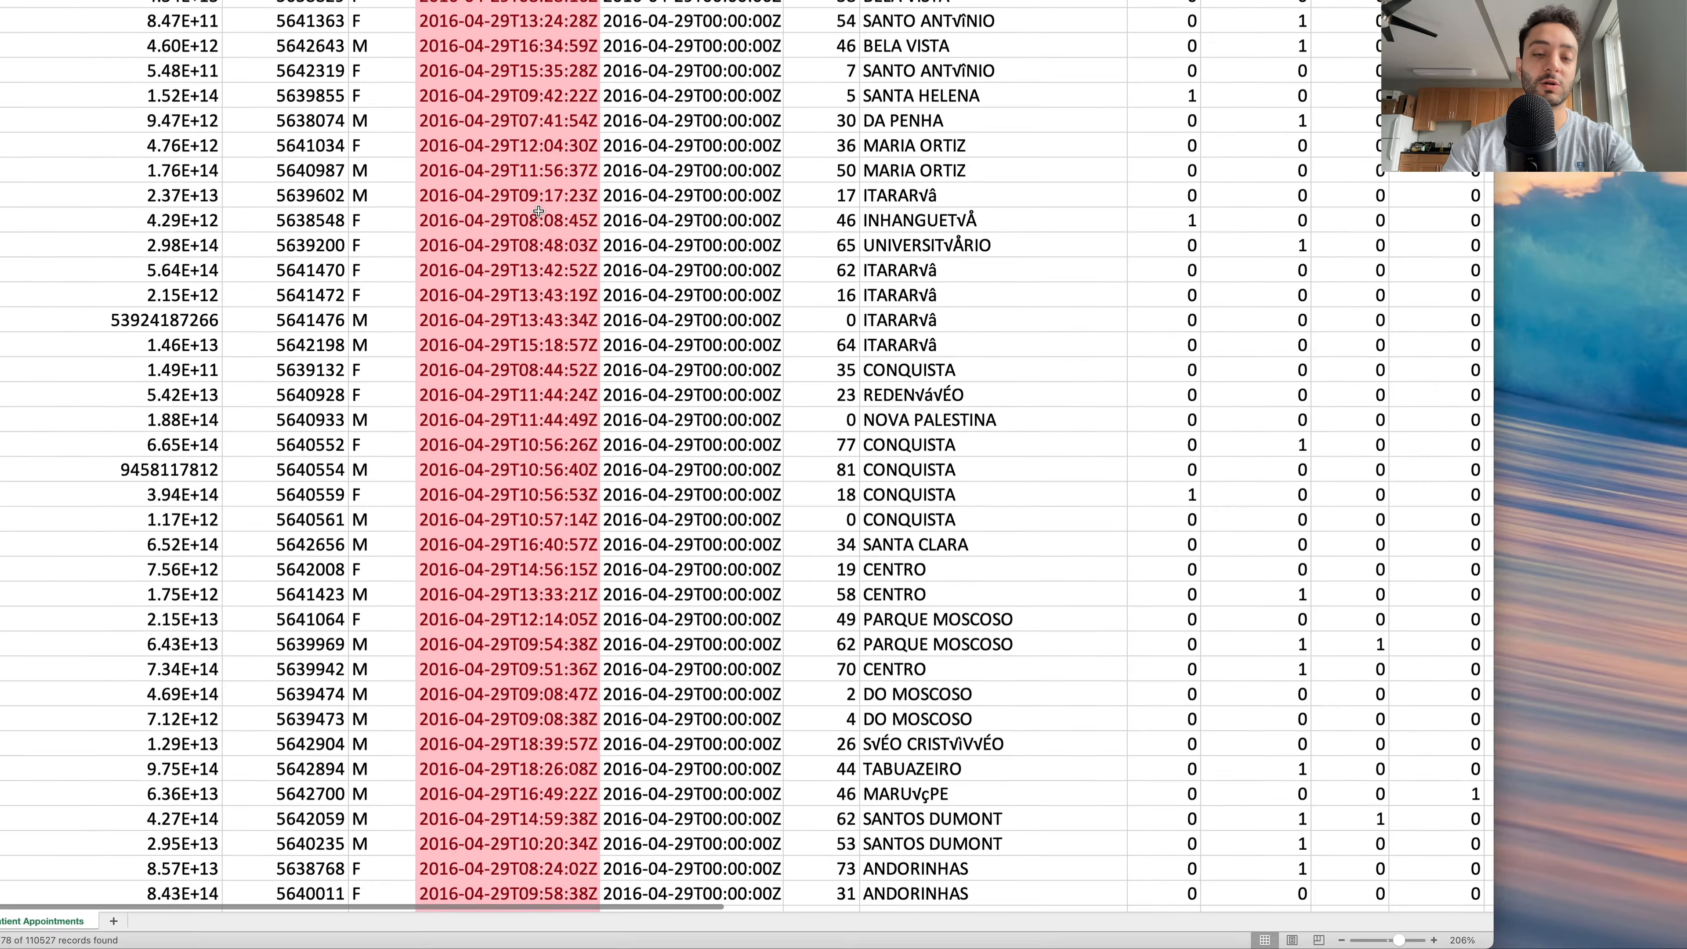
{"action": "scroll", "coordinate": [539, 211], "scroll_direction": "up", "scroll_amount": 15}
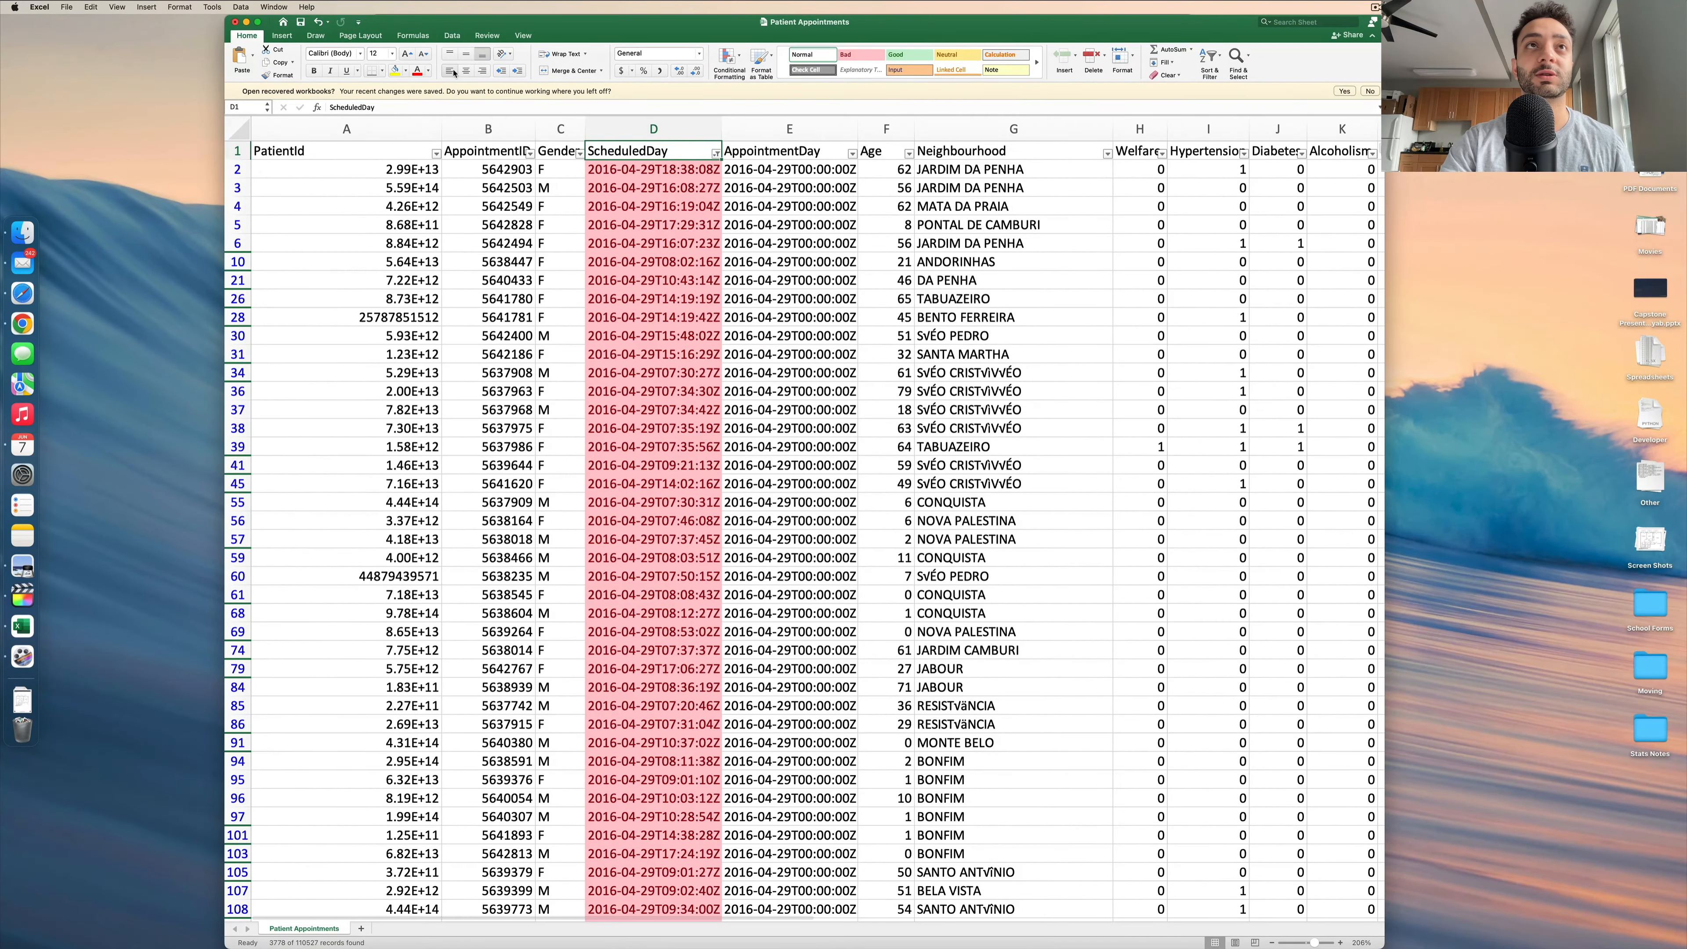
- Clear the color filter from the data and check the entry count of the full ScheduledDay column
{"action": "left_click", "coordinate": [450, 36]}
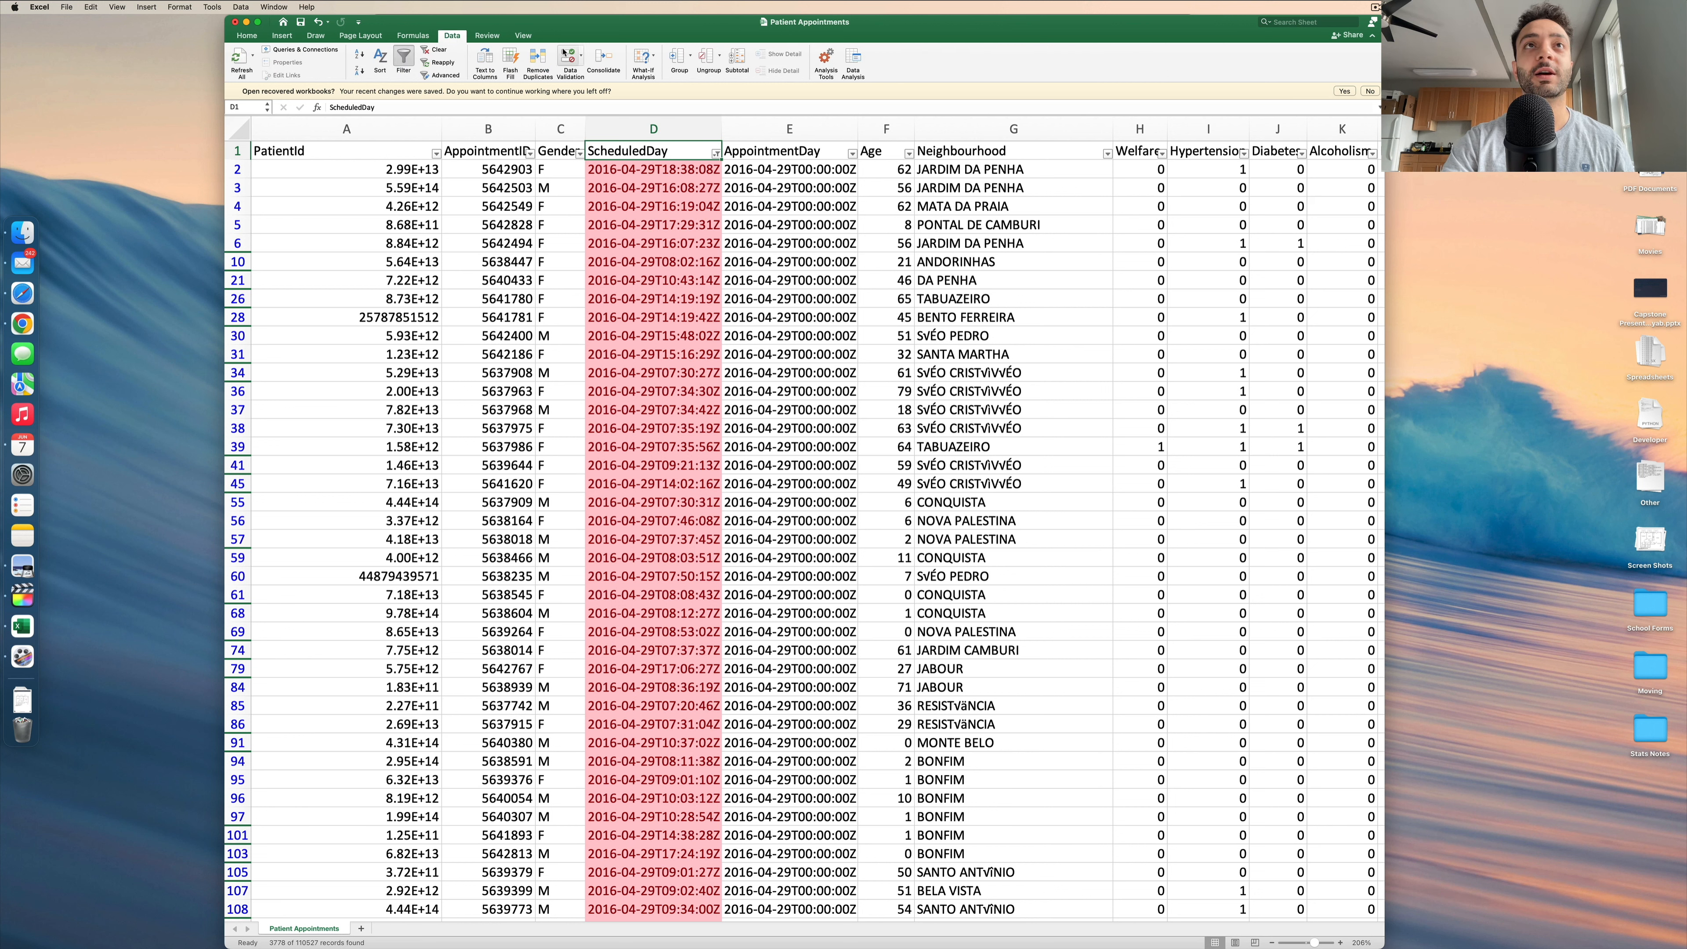
{"action": "left_click", "coordinate": [433, 52]}
{"action": "left_click", "coordinate": [653, 129]}
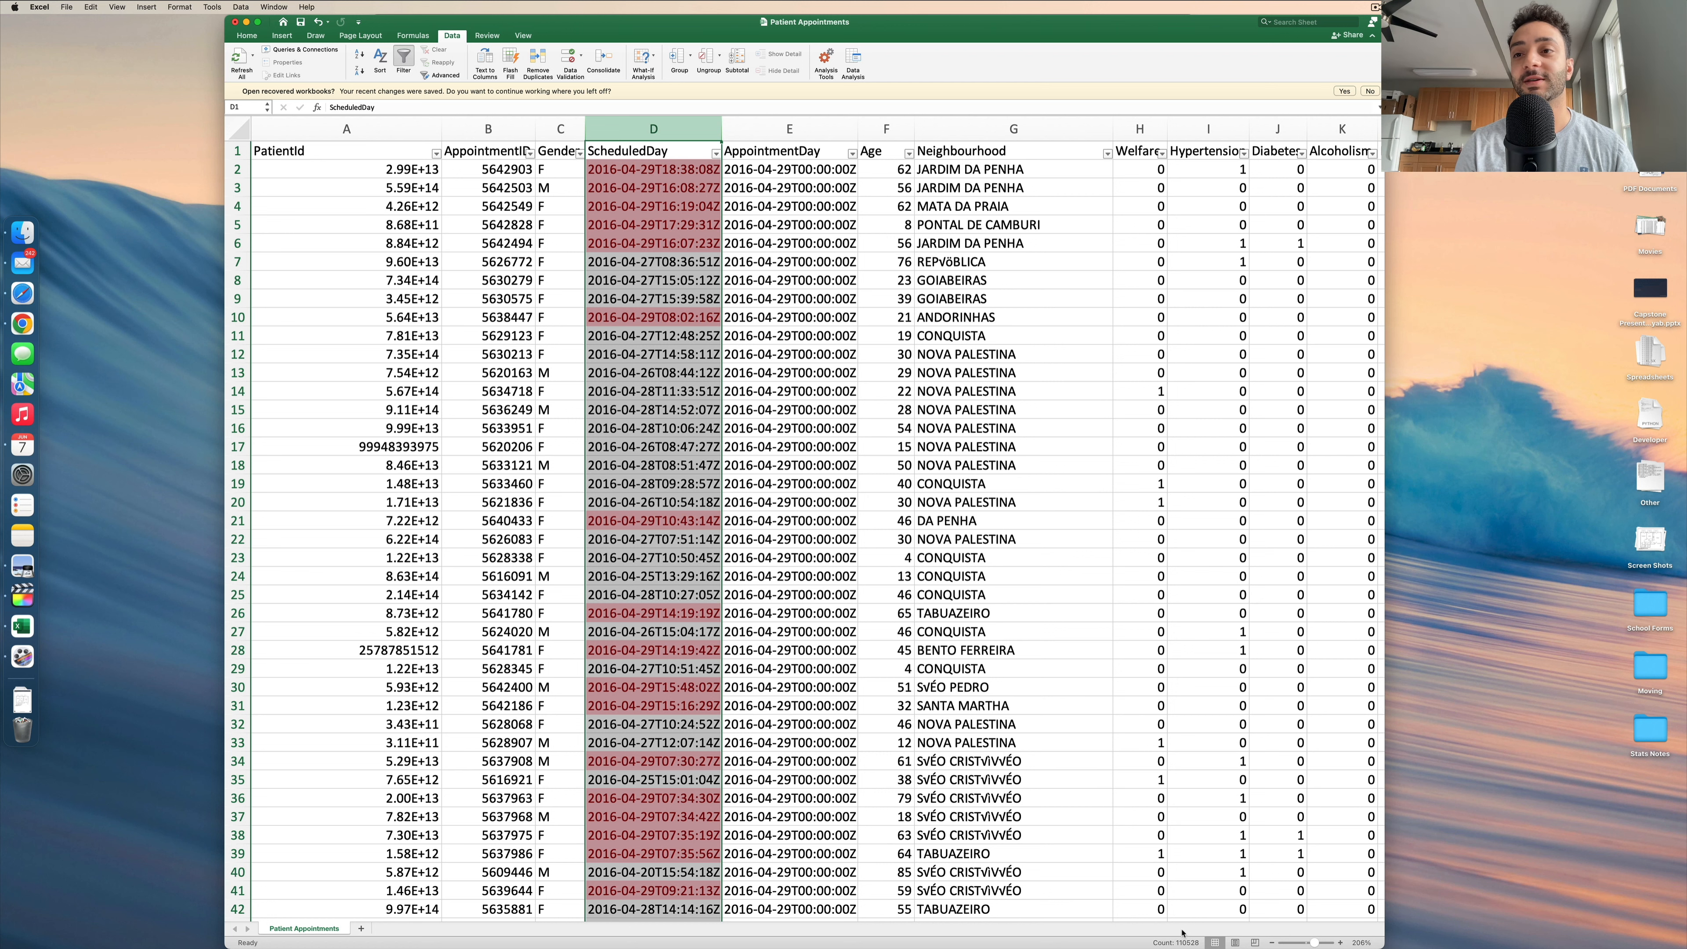
{"action": "scroll", "coordinate": [1180, 887], "scroll_direction": "down", "scroll_amount": 1}
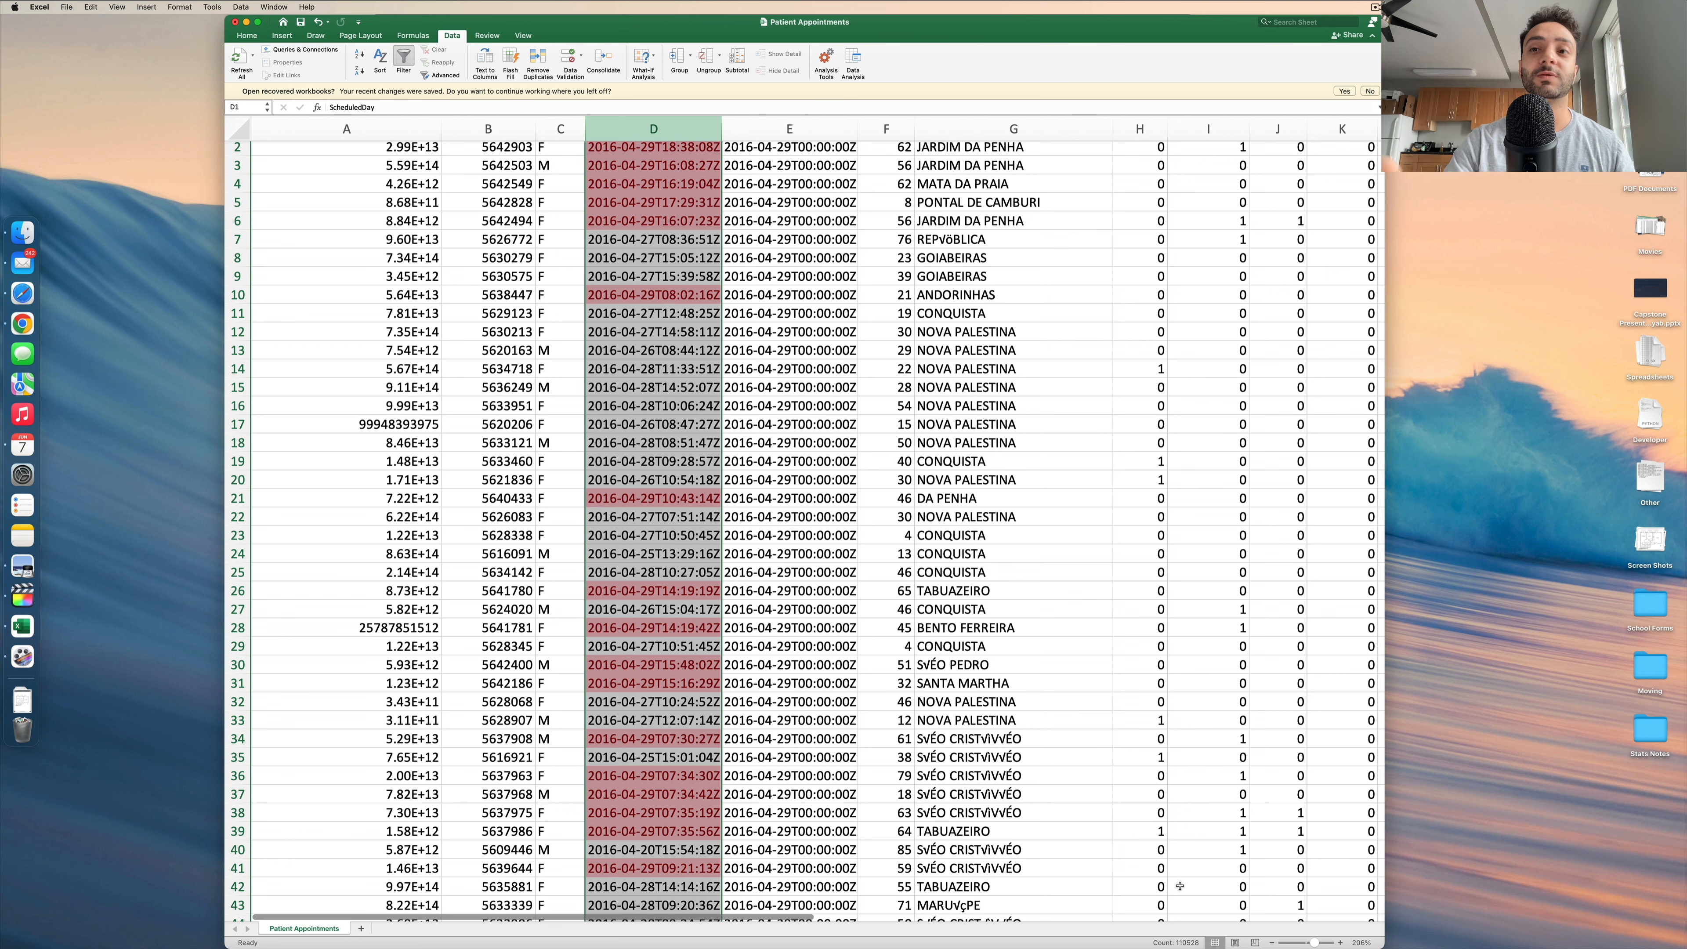
{"action": "scroll", "coordinate": [930, 565], "scroll_direction": "up", "scroll_amount": 1}
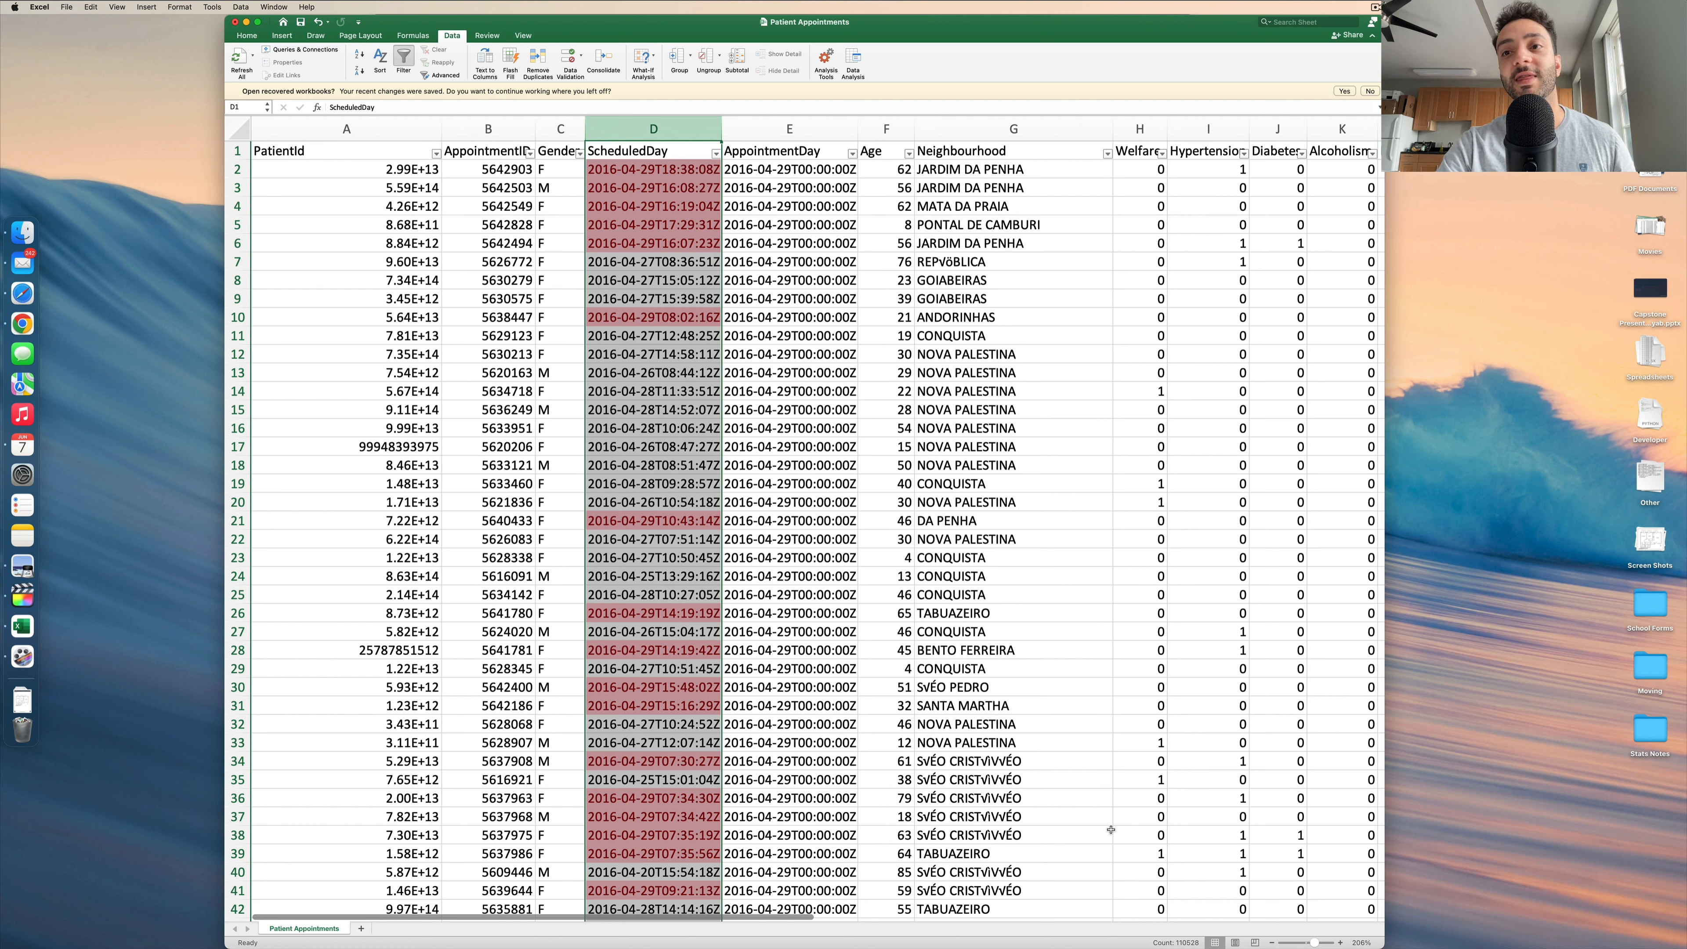
- Review which summary statistics the status bar can show, and check those of the whole Hypertension column
{"action": "right_click", "coordinate": [1182, 944]}
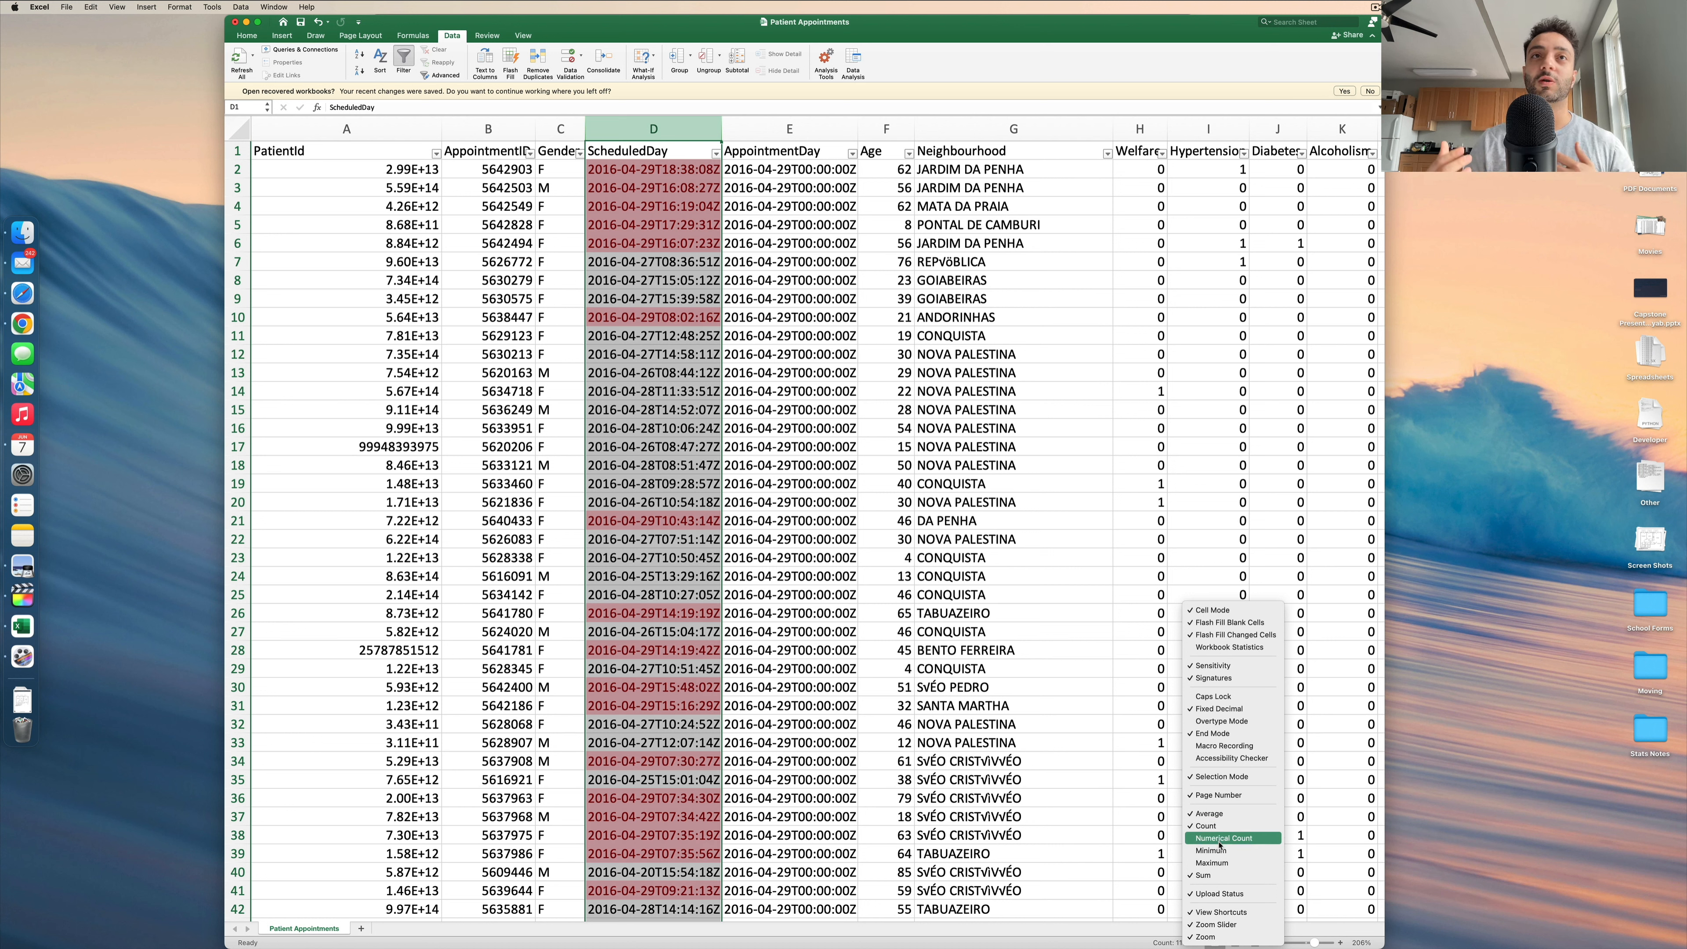
{"action": "left_click", "coordinate": [1228, 280]}
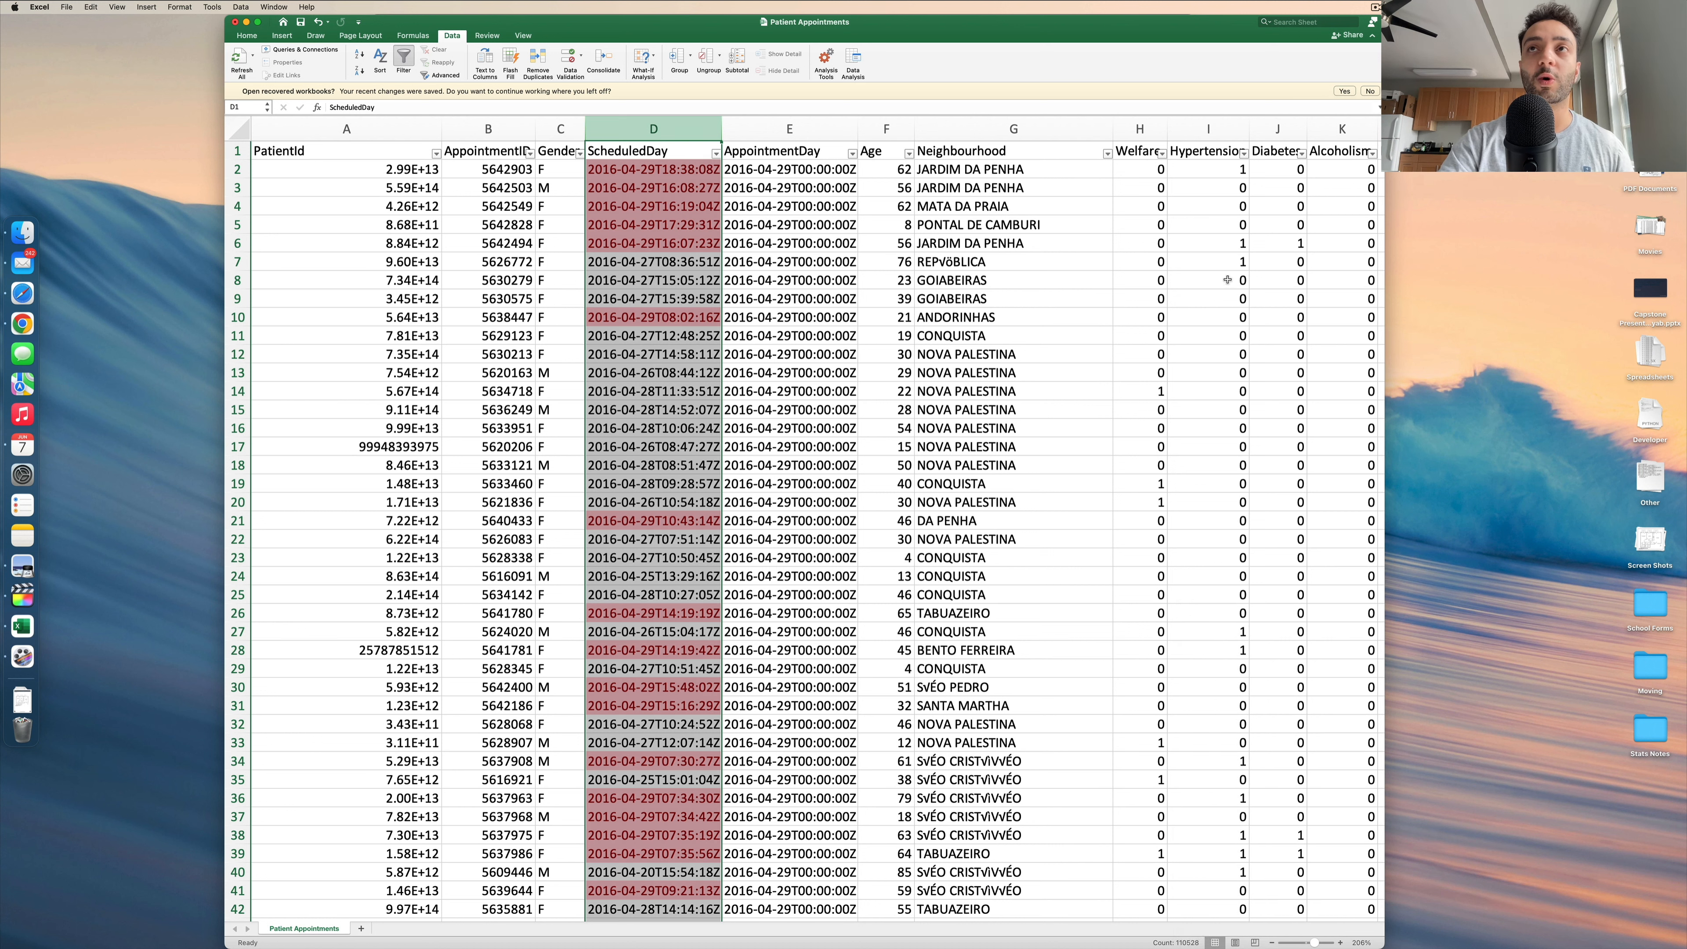
{"action": "left_click", "coordinate": [1208, 128]}
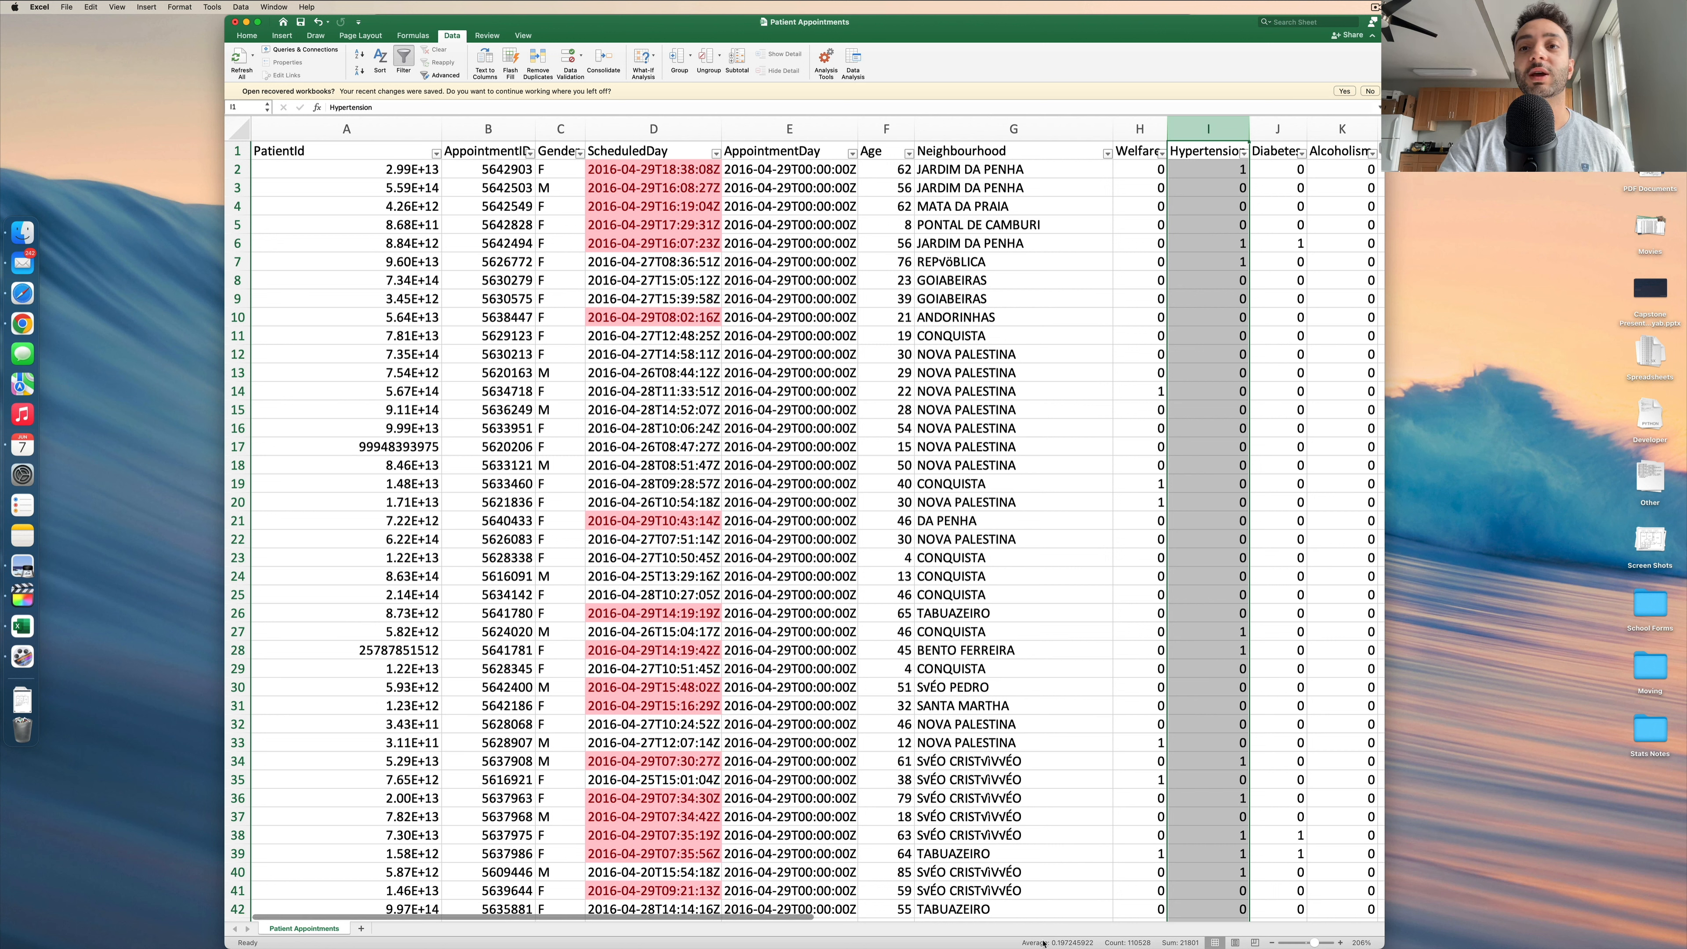
{"action": "right_click", "coordinate": [1179, 945]}
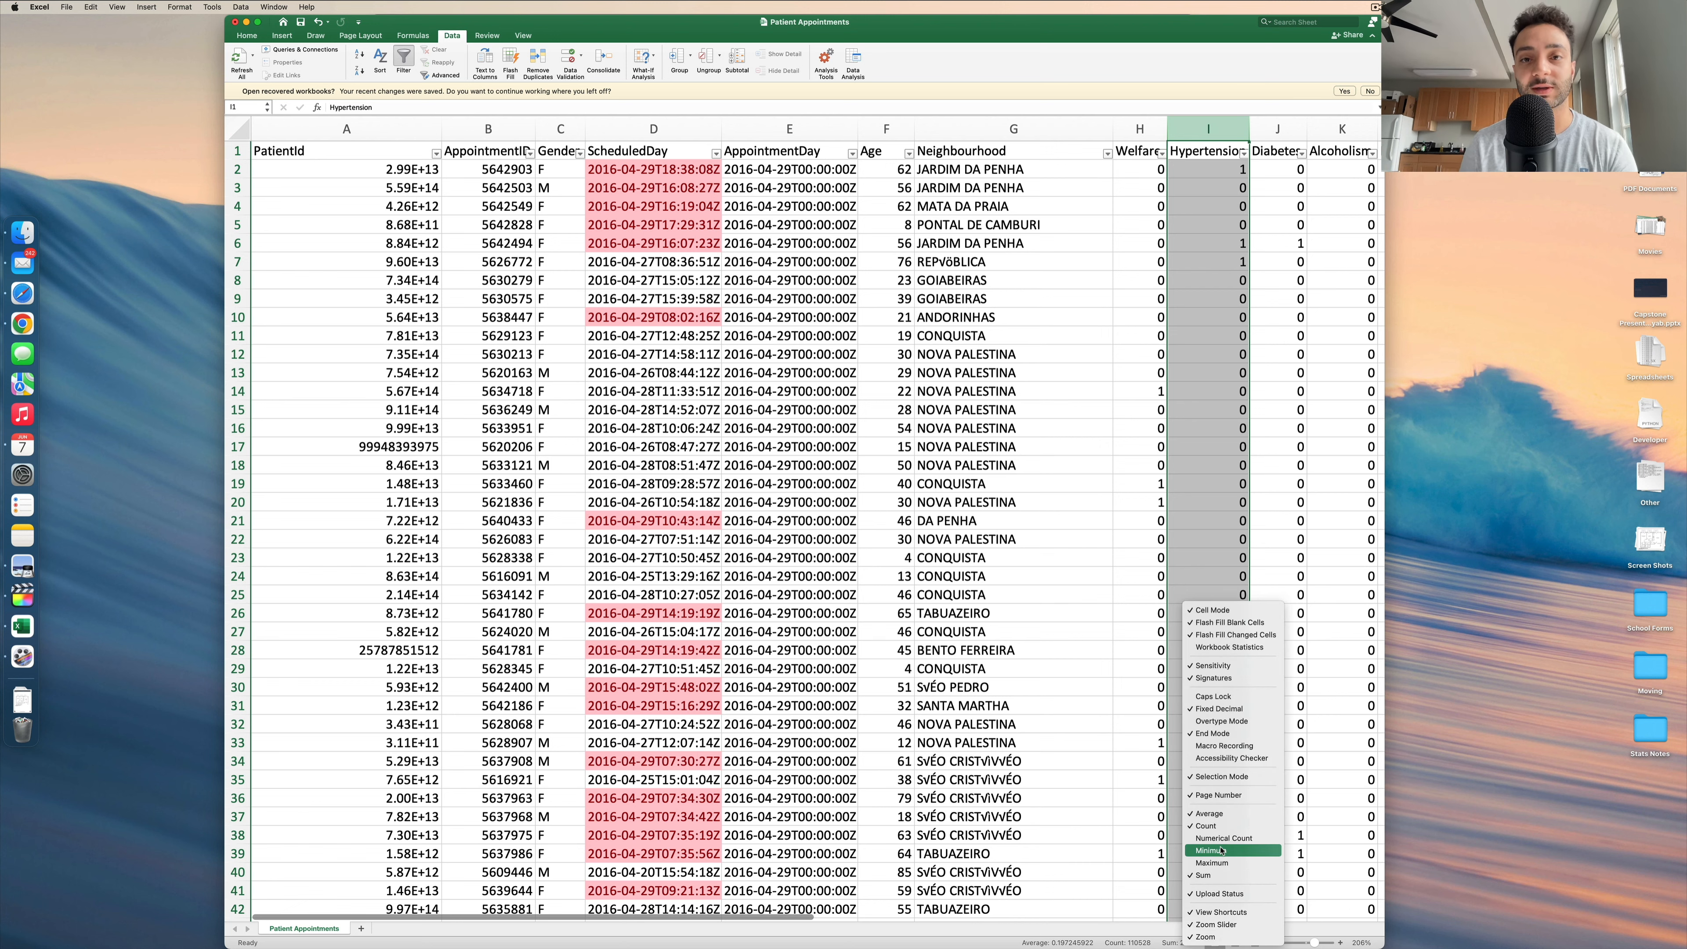